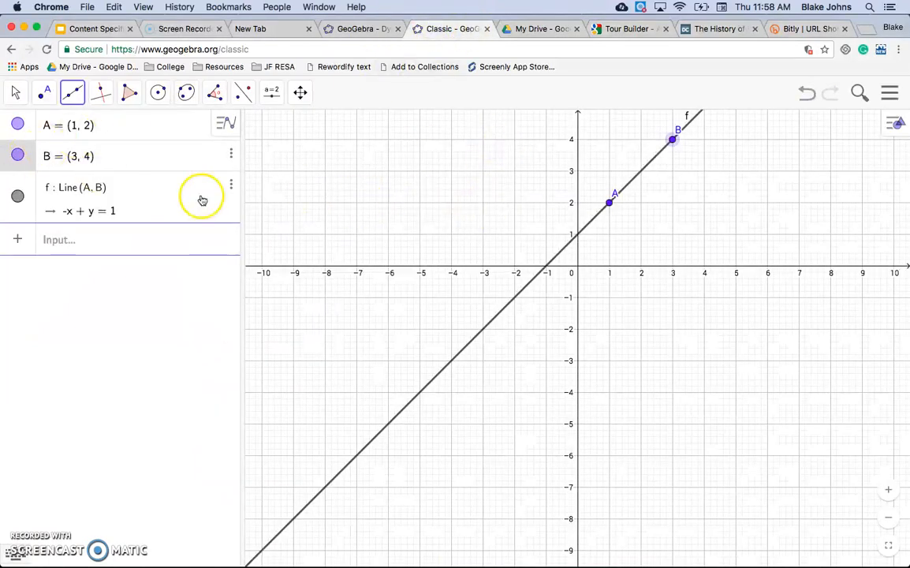
Delete point B with its line and then point A to clear the construction.
left_click(231, 153)
left_click(262, 174)
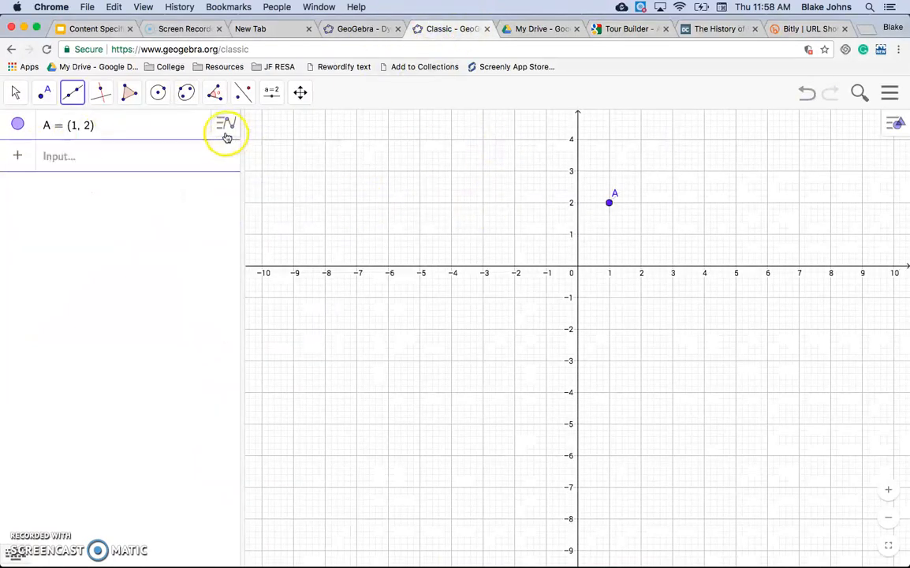
left_click(164, 125)
left_click(231, 125)
left_click(260, 143)
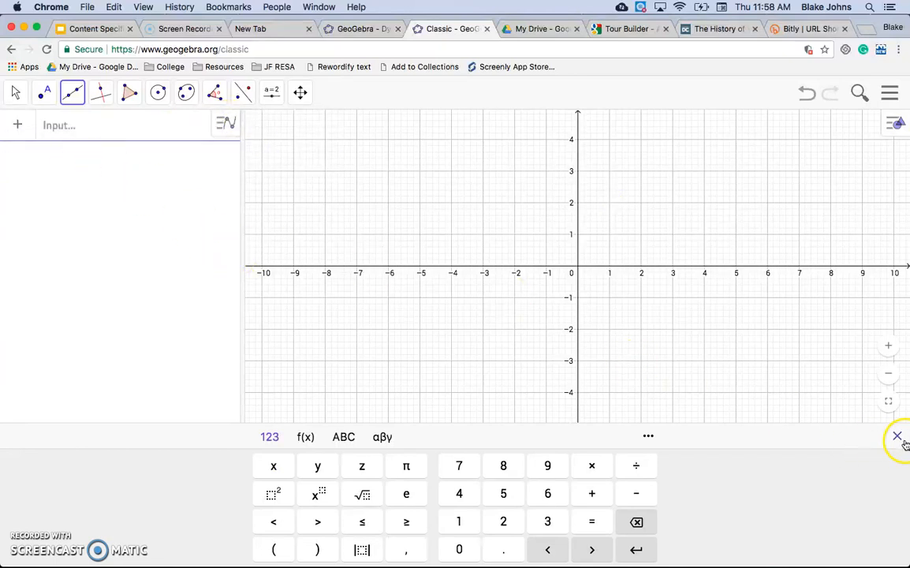
left_click(896, 123)
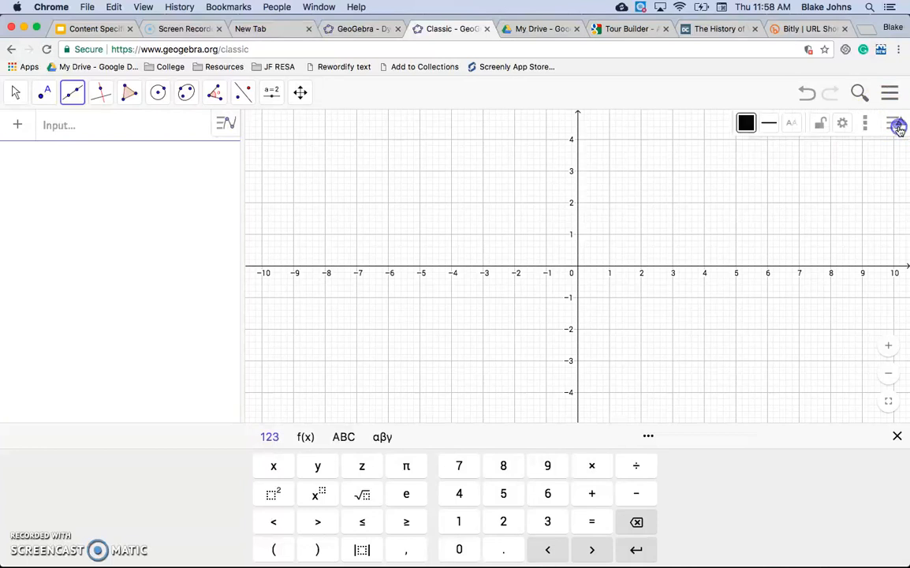
left_click(897, 124)
left_click(892, 126)
left_click(864, 123)
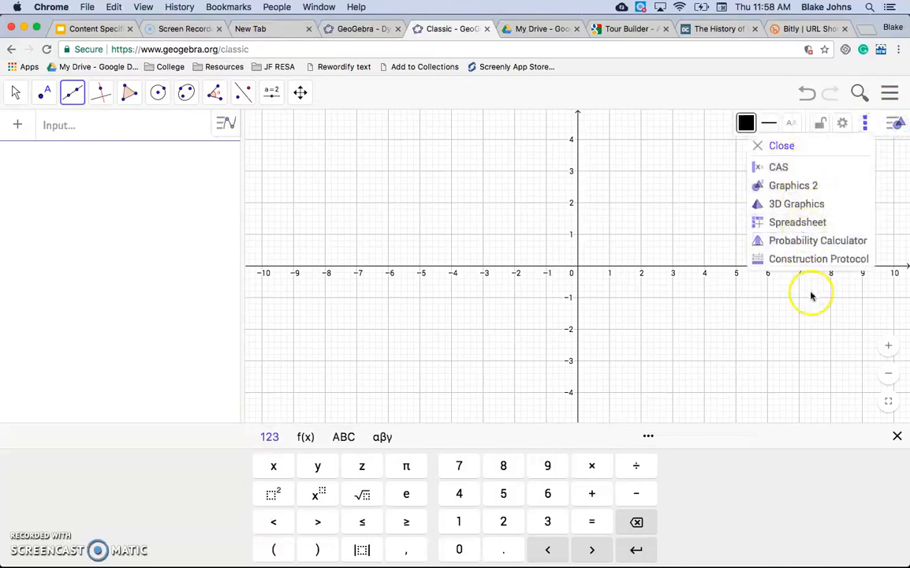
left_click(633, 239)
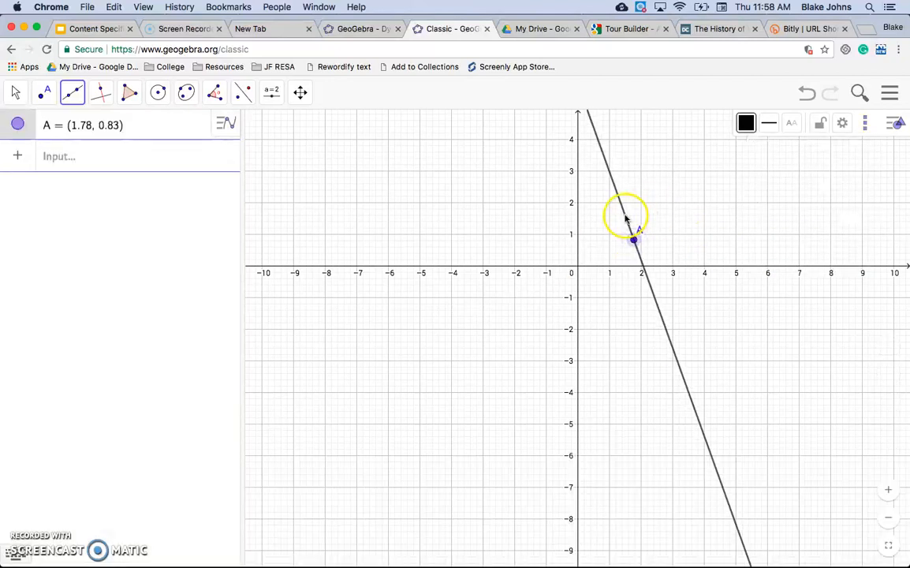
left_click(608, 203)
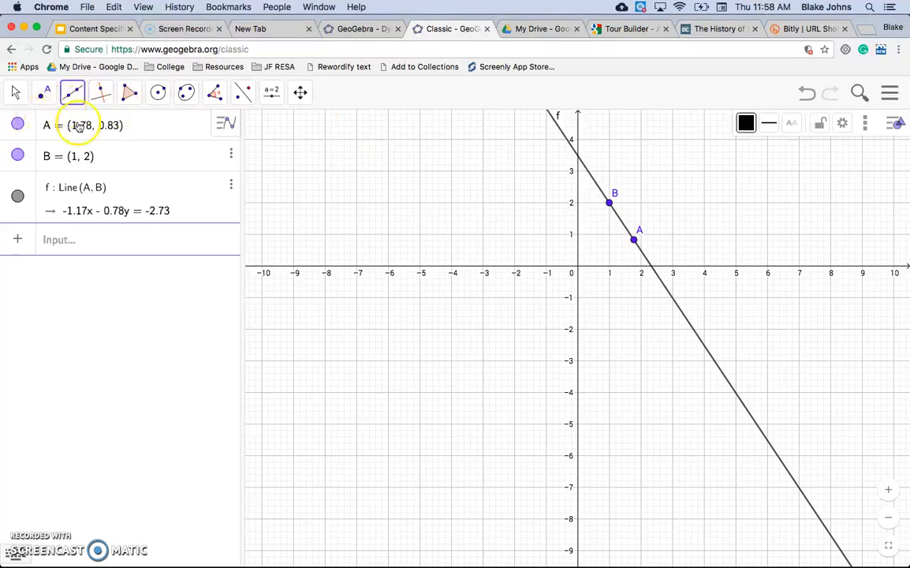
left_click(231, 153)
left_click(268, 180)
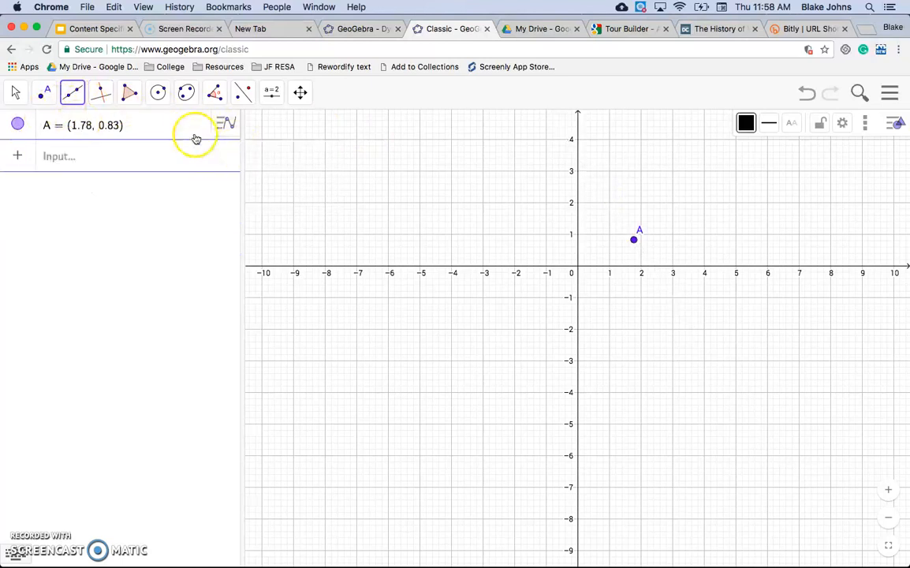
left_click(229, 123)
left_click(257, 155)
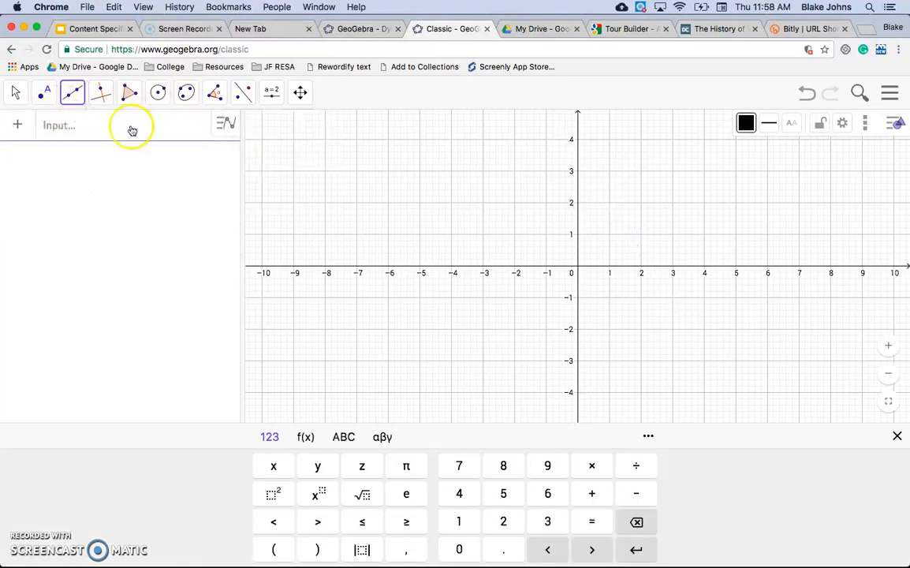
Plot point A at (1, 3) and point B at (3, 1) with the Point tool.
left_click(13, 93)
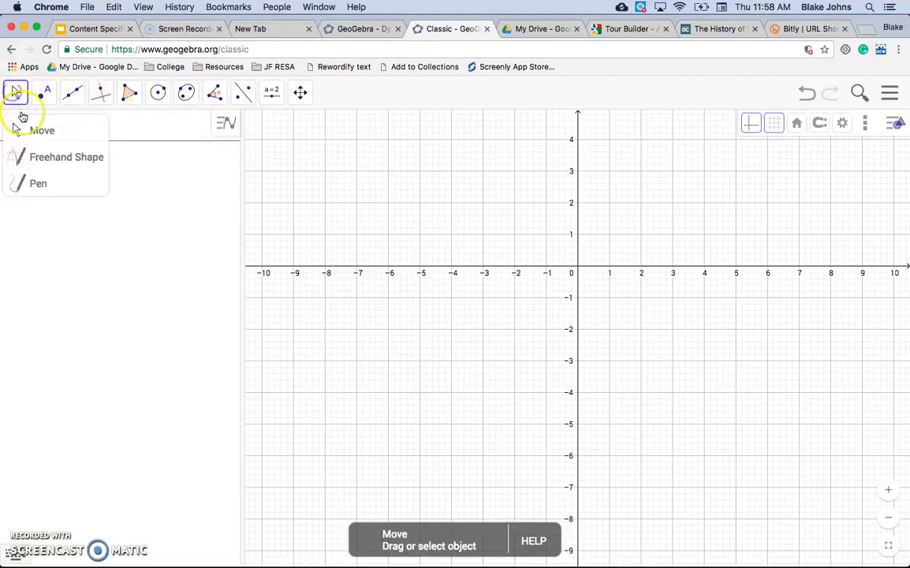
mouse_move(45, 95)
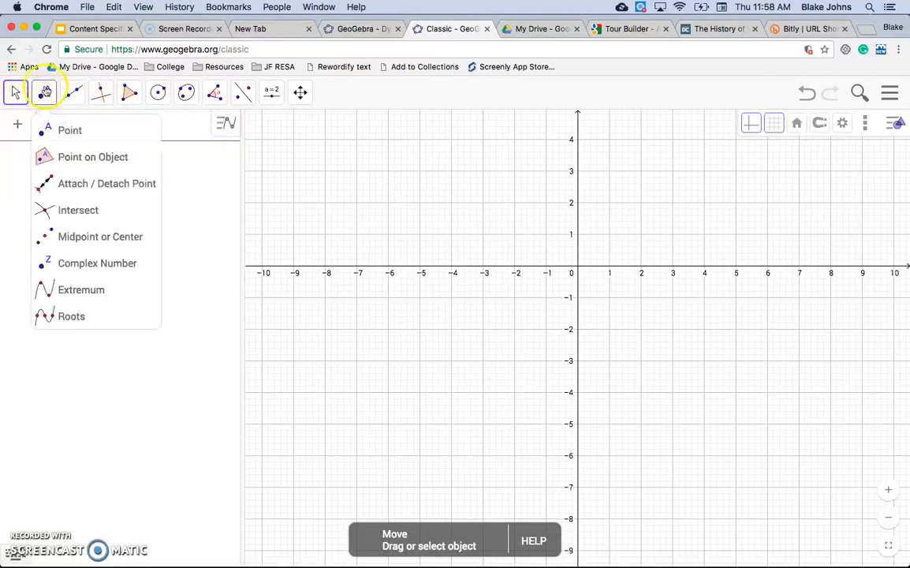
left_click(69, 131)
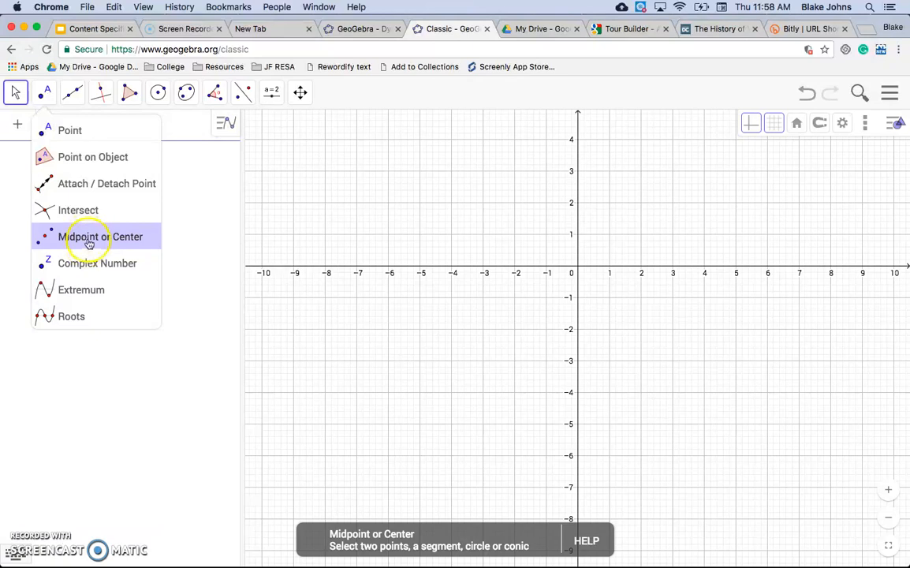
left_click(63, 129)
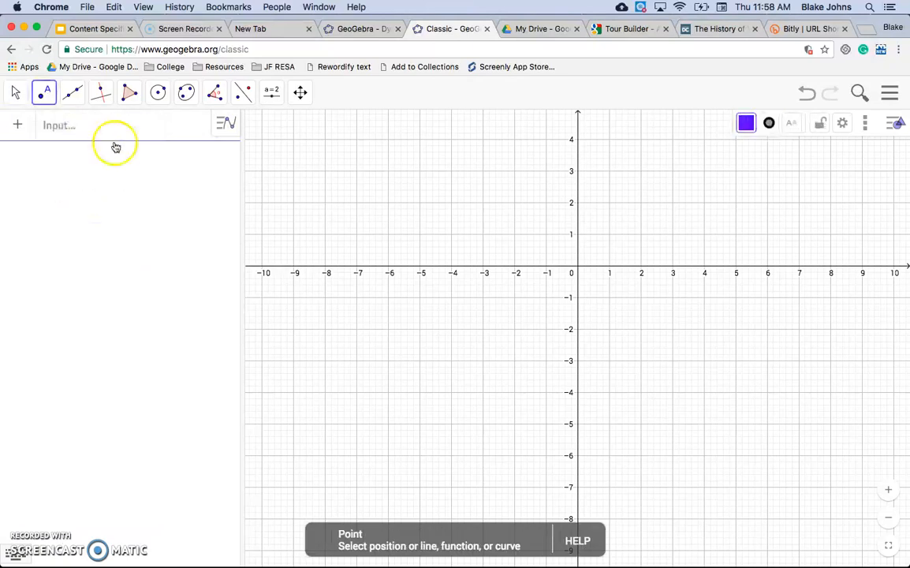
left_click(608, 171)
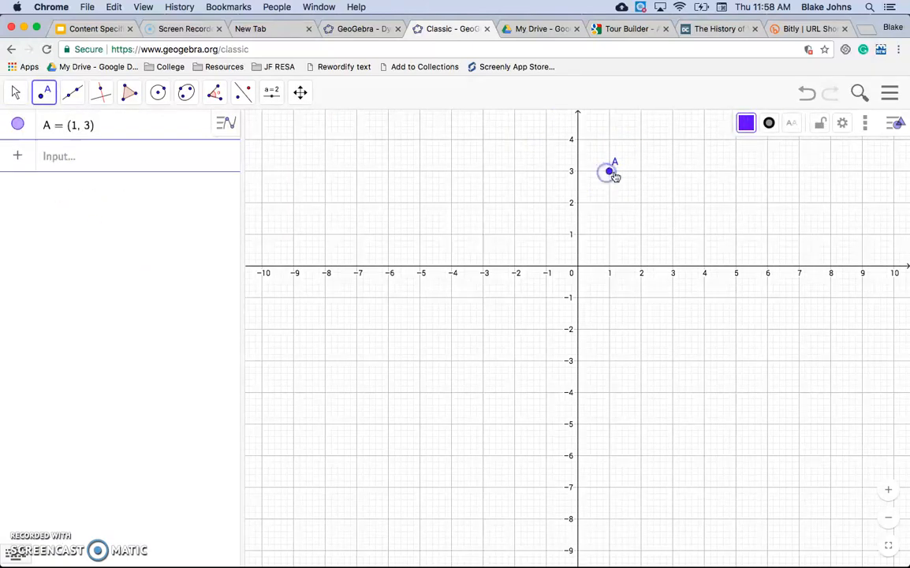
left_click(672, 235)
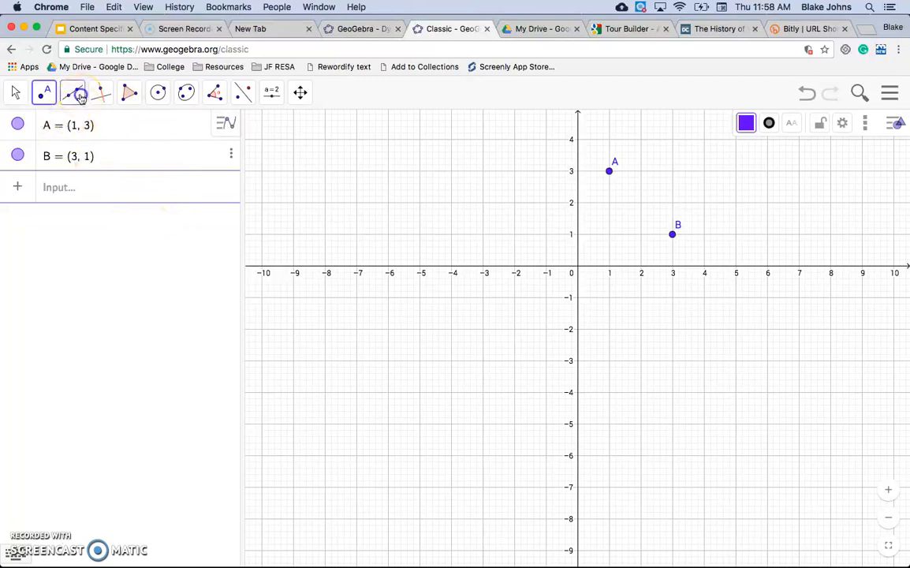
Draw a line through points A and B with the Line tool.
left_click(100, 92)
left_click(73, 92)
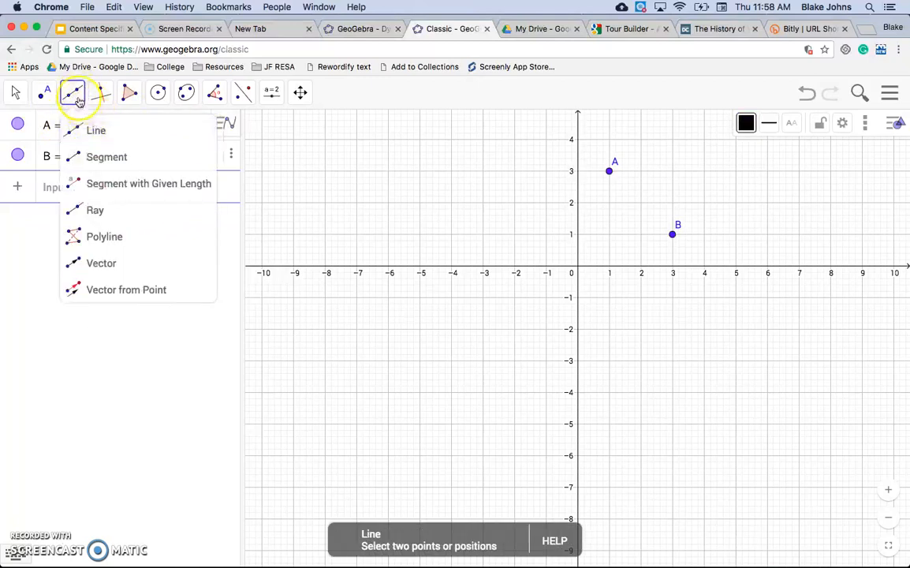
left_click(98, 132)
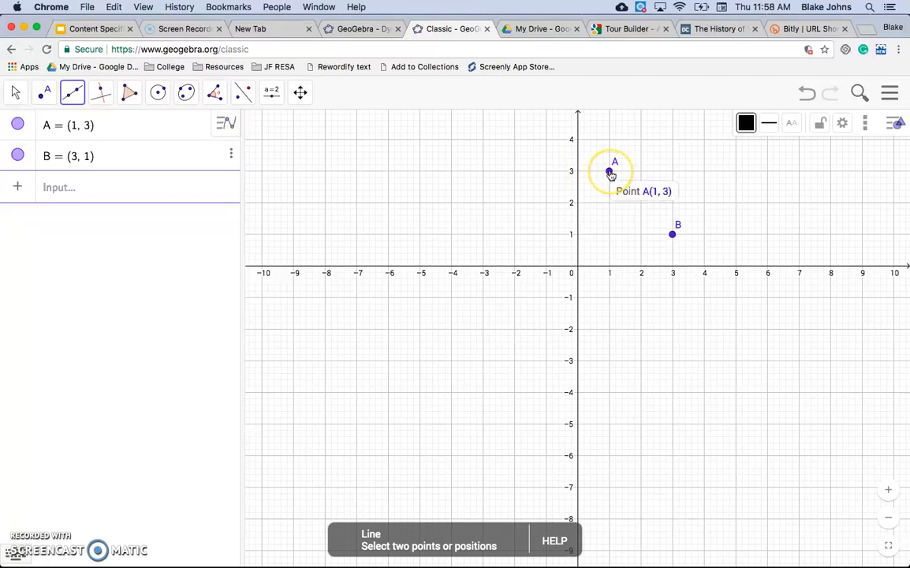
left_click(609, 172)
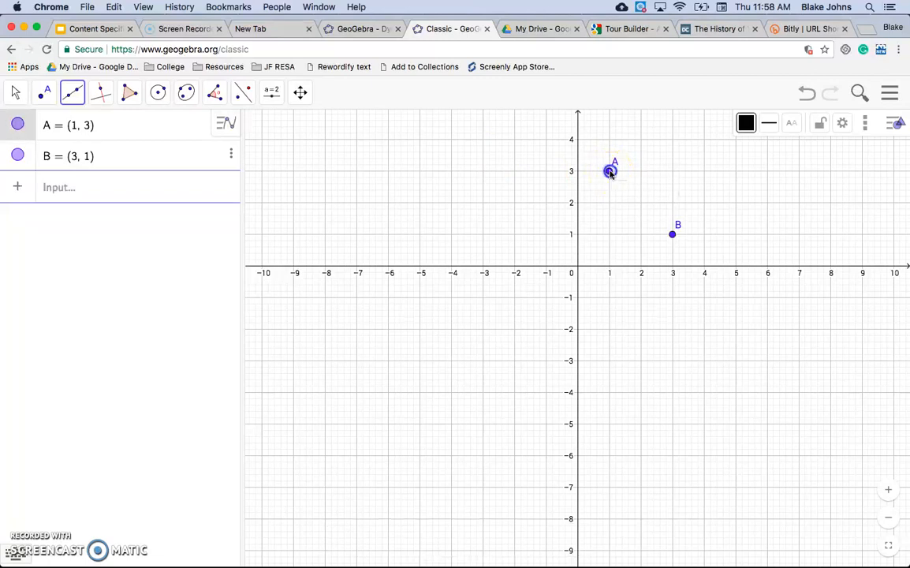
left_click(672, 236)
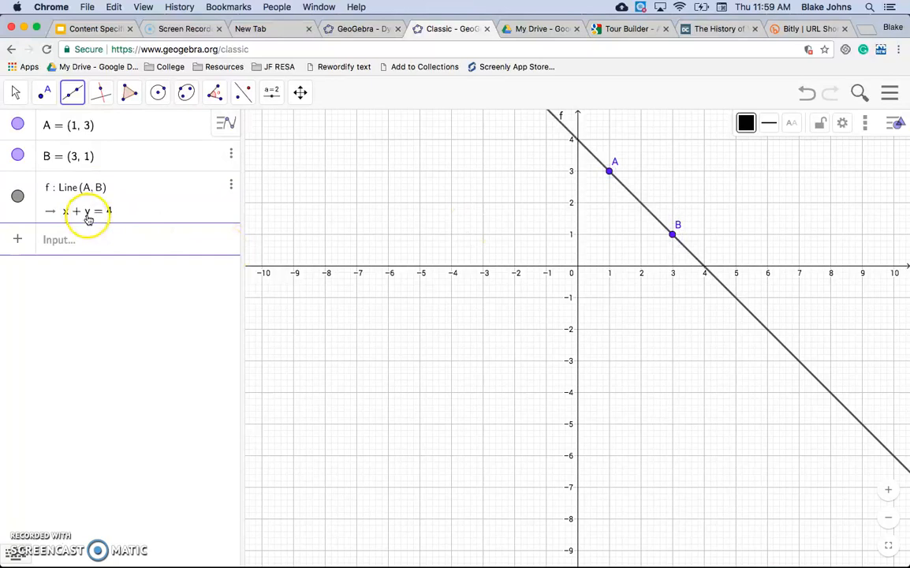
Set the line's equation form to y = m x + b in its algebra properties.
left_click(230, 189)
left_click(276, 227)
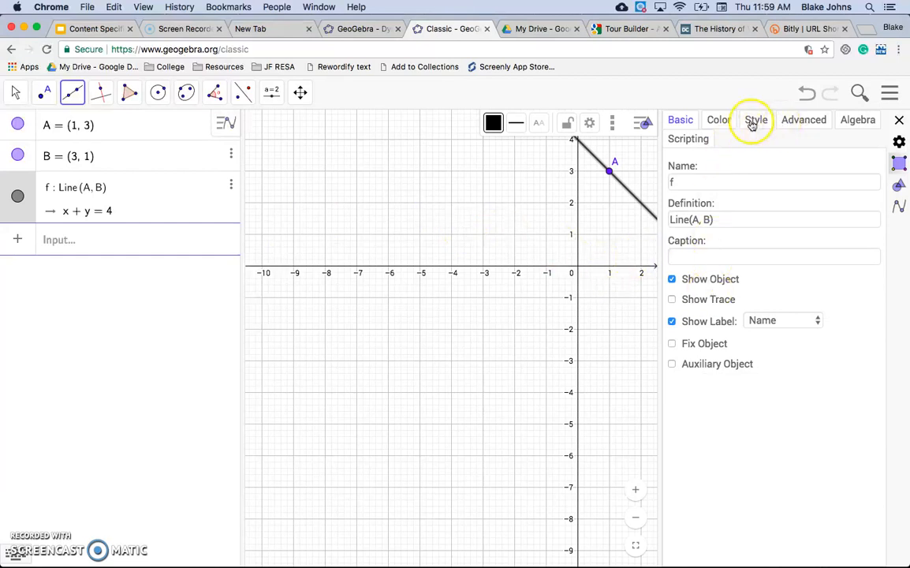
left_click(808, 120)
left_click(852, 126)
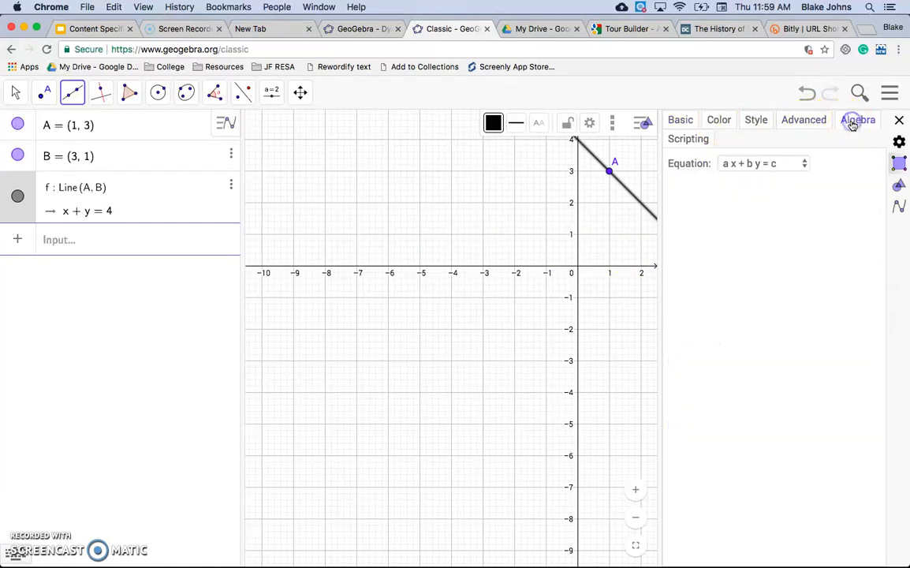
left_click(785, 167)
left_click(777, 181)
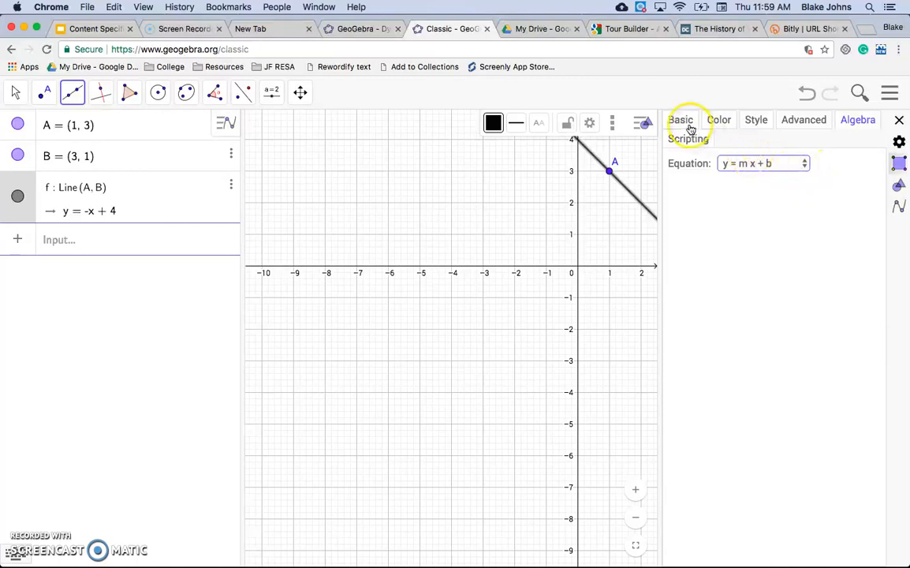
Review the available equation forms for line f in its properties.
left_click(172, 203)
left_click(231, 184)
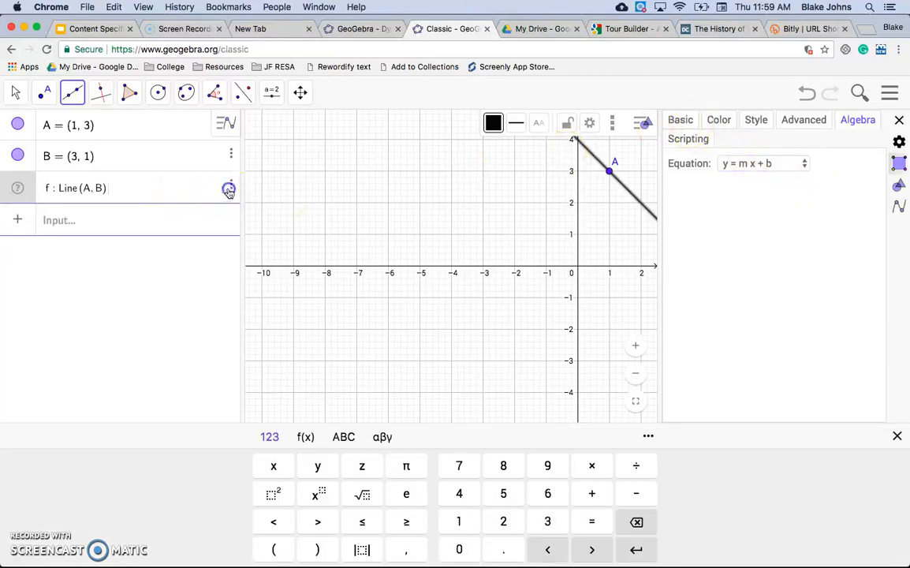
left_click(268, 226)
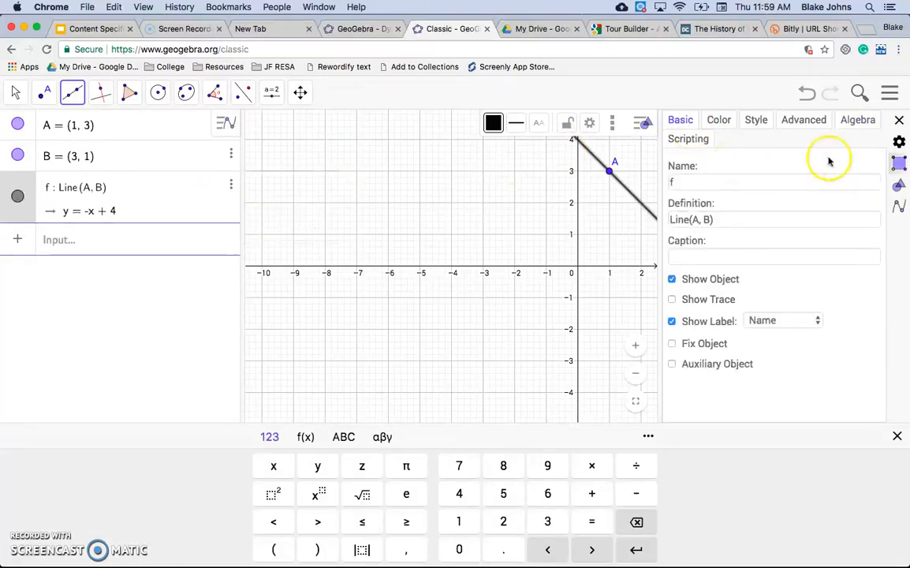
left_click(857, 123)
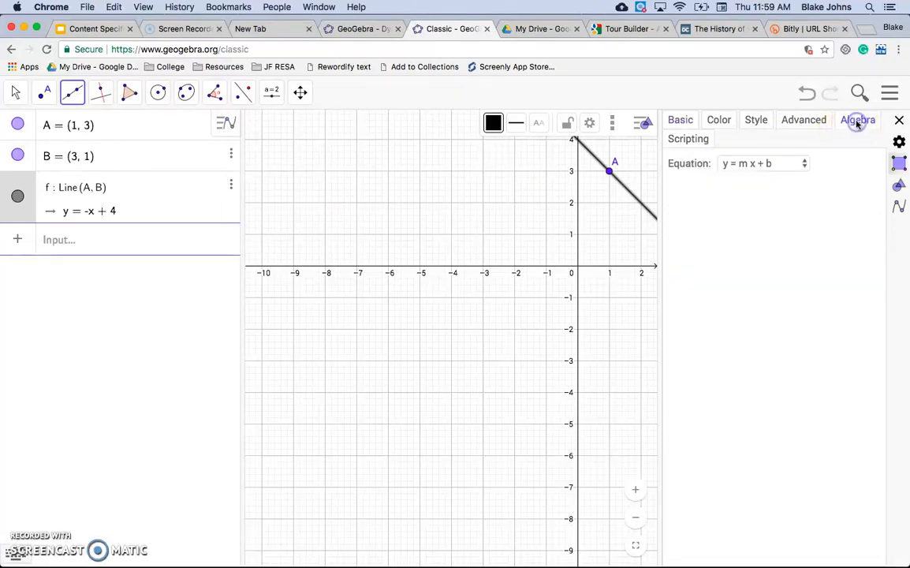
left_click(780, 163)
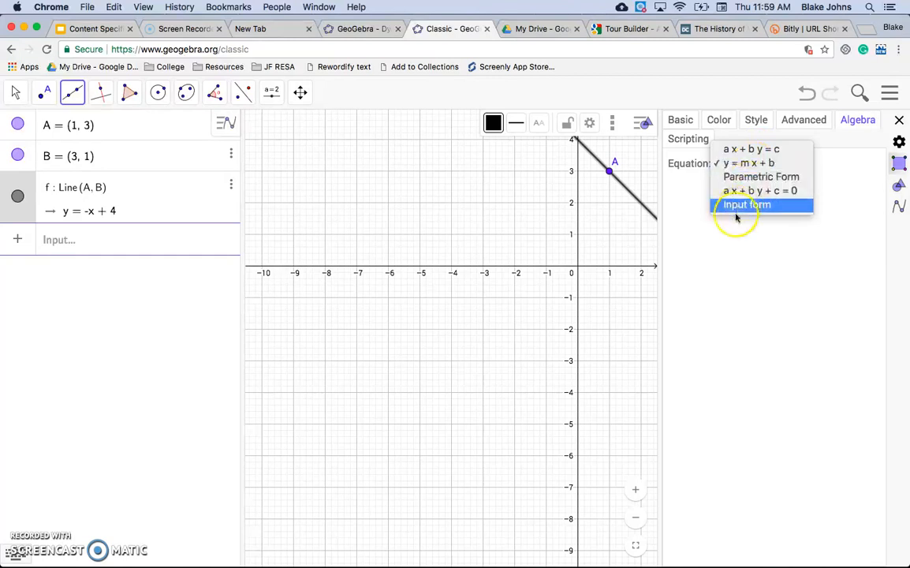
left_click(726, 259)
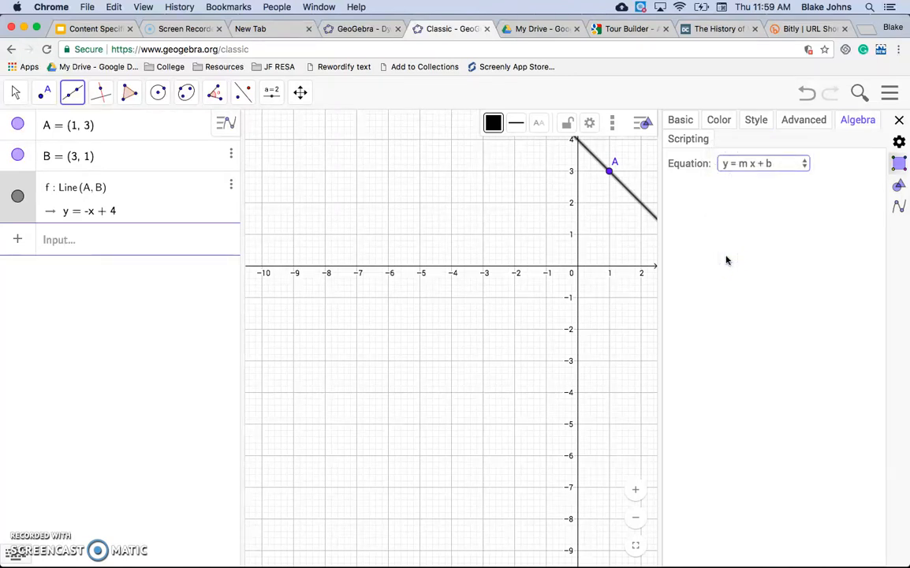
Construct a line perpendicular to line f through point A, placing a point C at (2, 3).
left_click(175, 292)
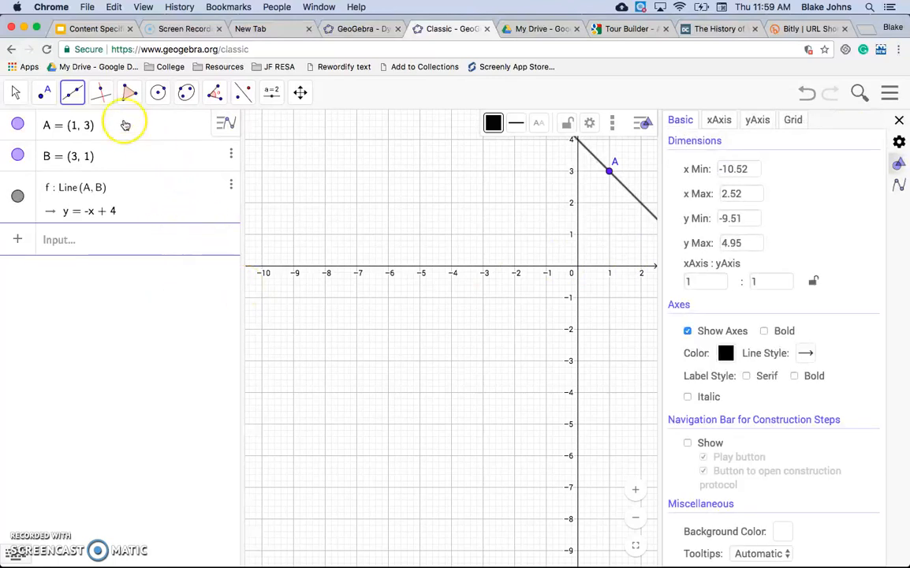
left_click(103, 95)
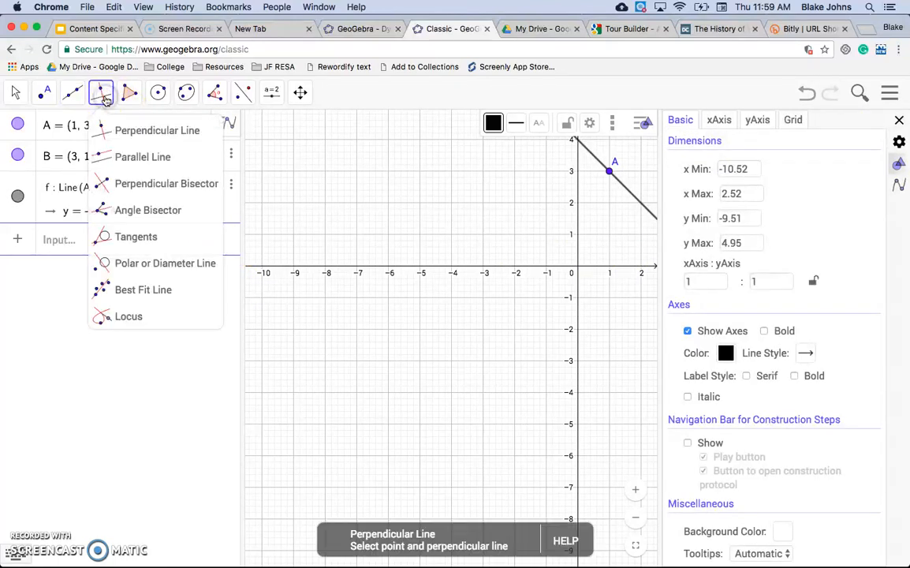
left_click(140, 134)
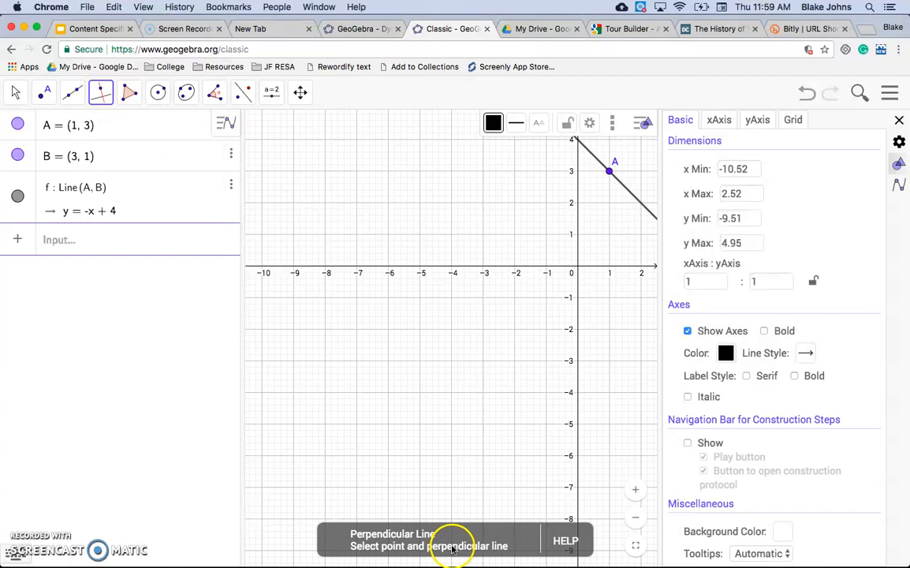
left_click(610, 172)
left_click(641, 171)
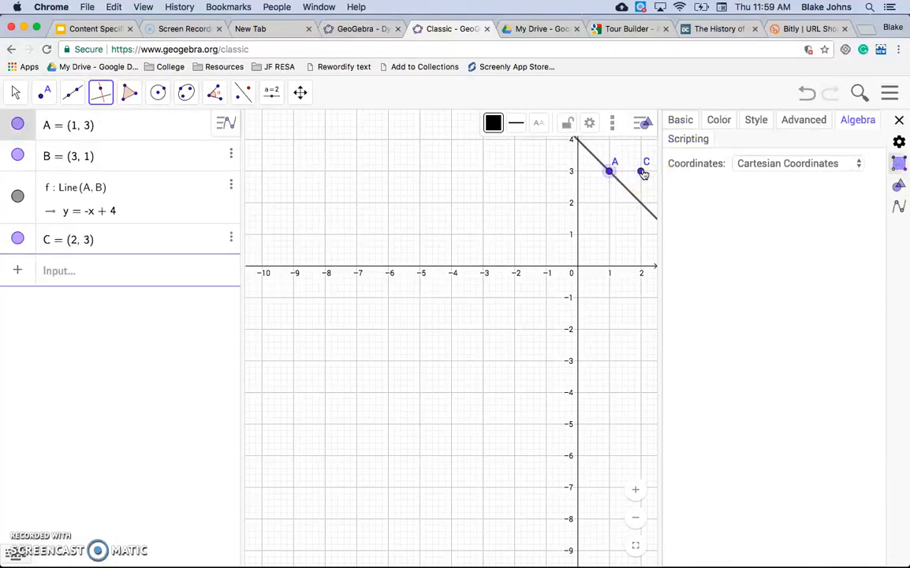
left_click(608, 175)
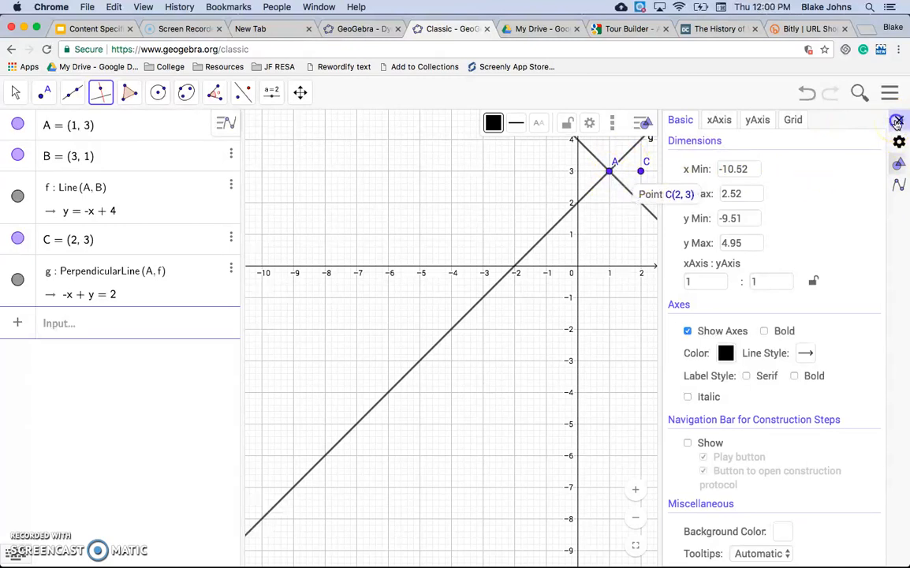
Delete point C from the construction.
left_click(897, 121)
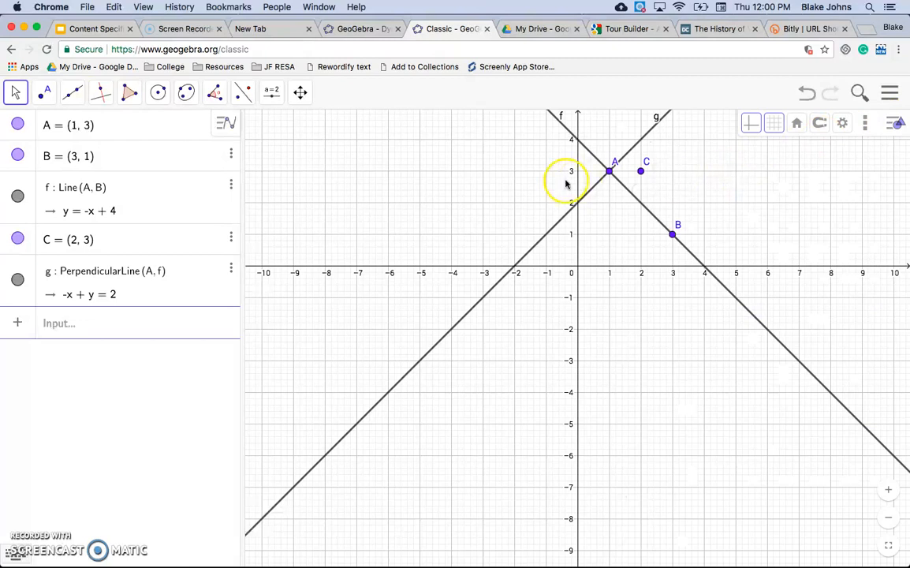
left_click(301, 91)
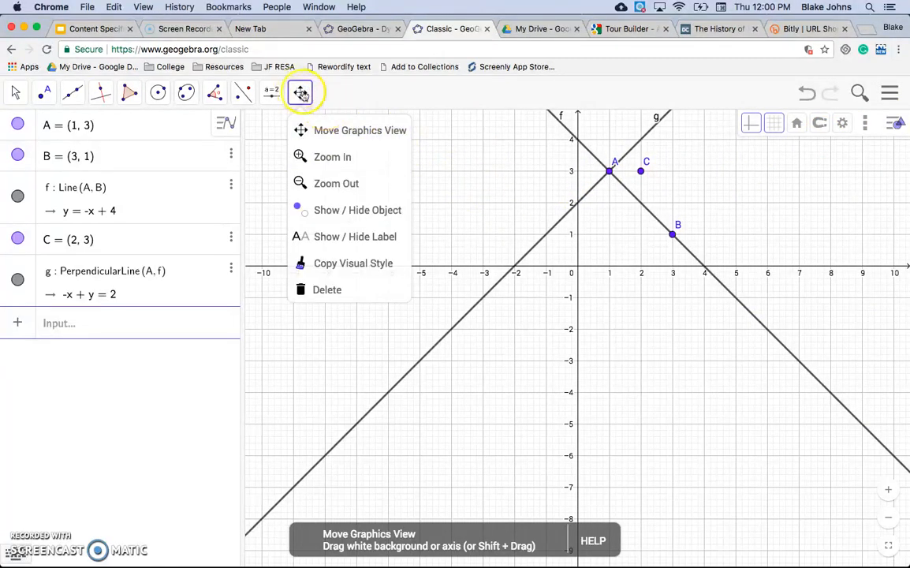
left_click_drag(493, 166, 488, 253)
left_click_drag(537, 187, 527, 225)
left_click(44, 92)
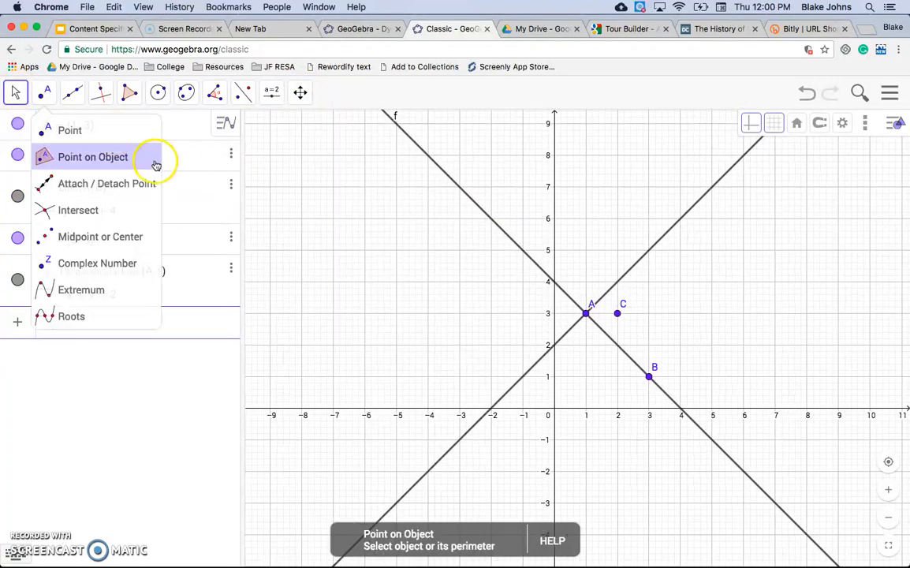
left_click(618, 315)
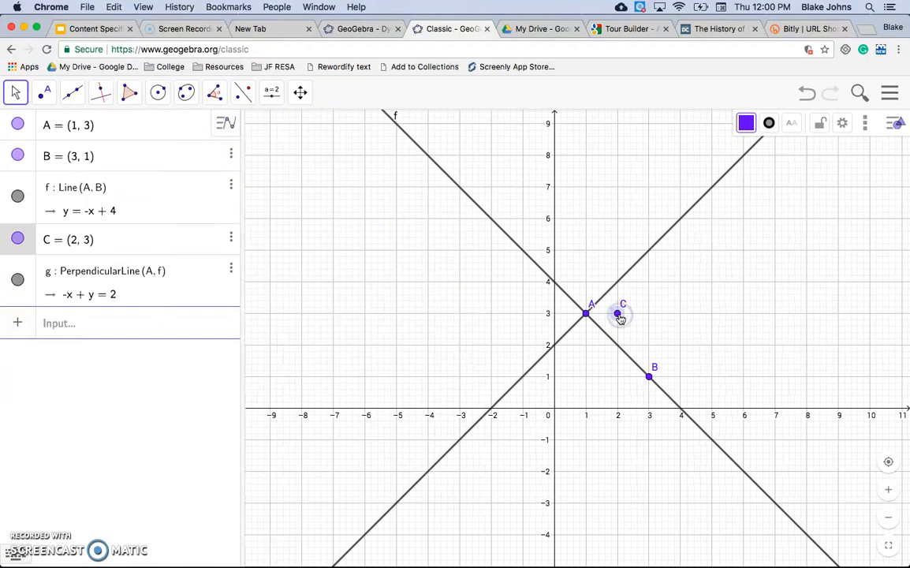
key("Delete")
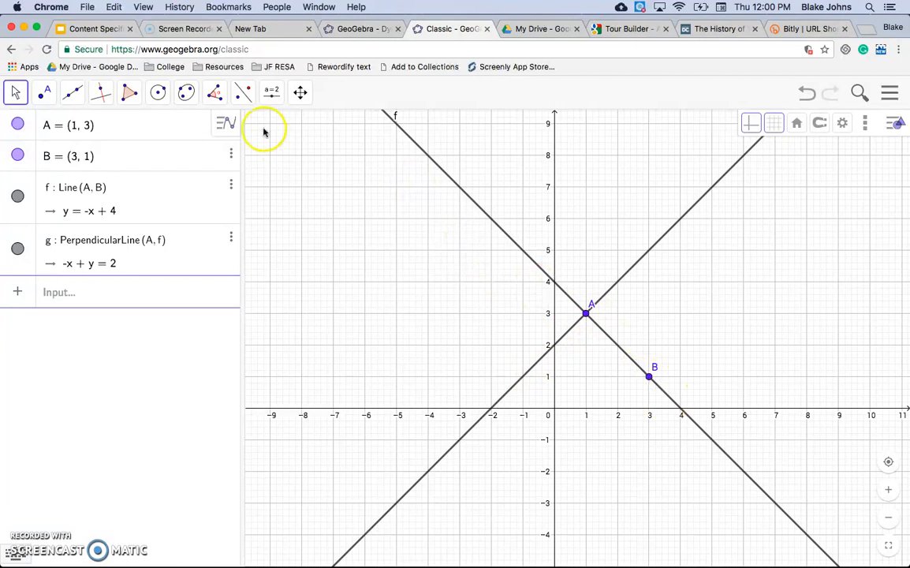
Construct a line perpendicular to line f through point B with the Perpendicular Line tool.
left_click(102, 92)
left_click(128, 130)
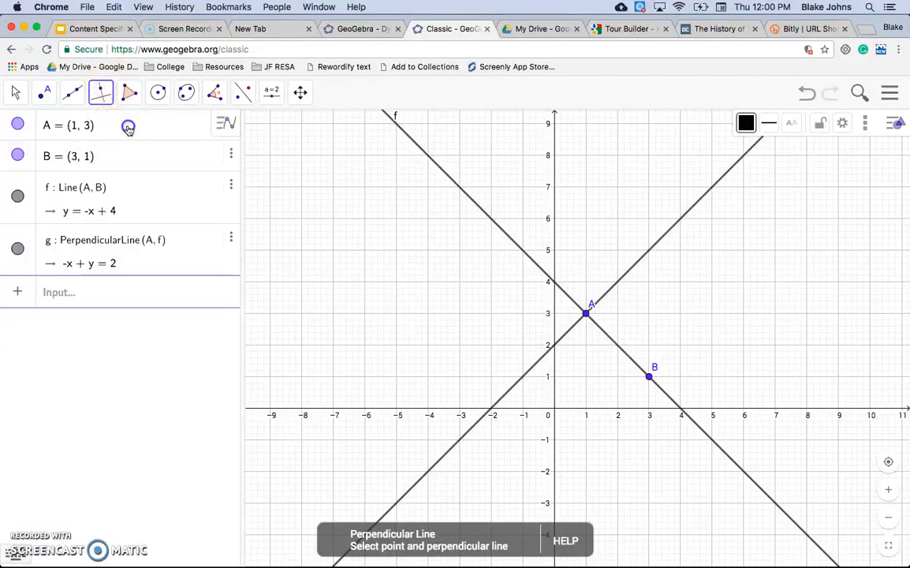
left_click(649, 379)
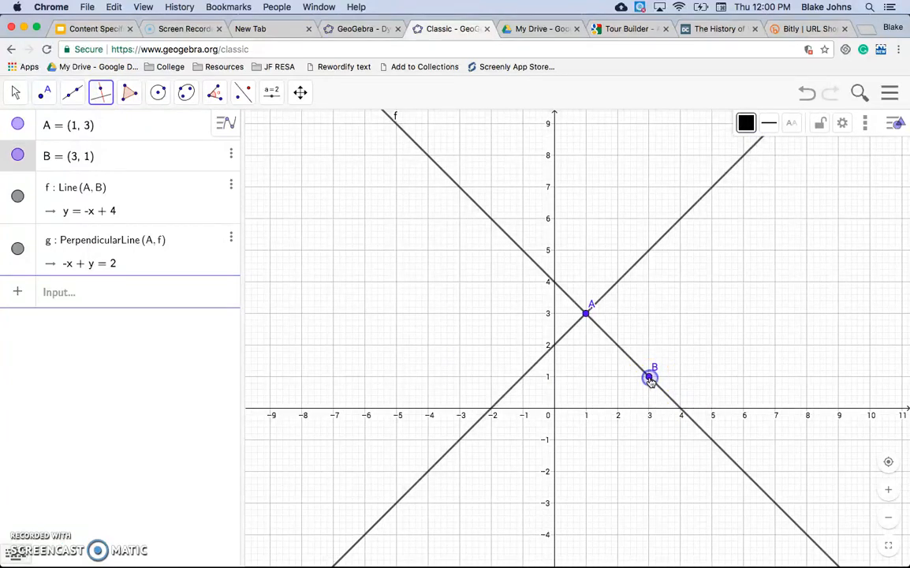
left_click(635, 361)
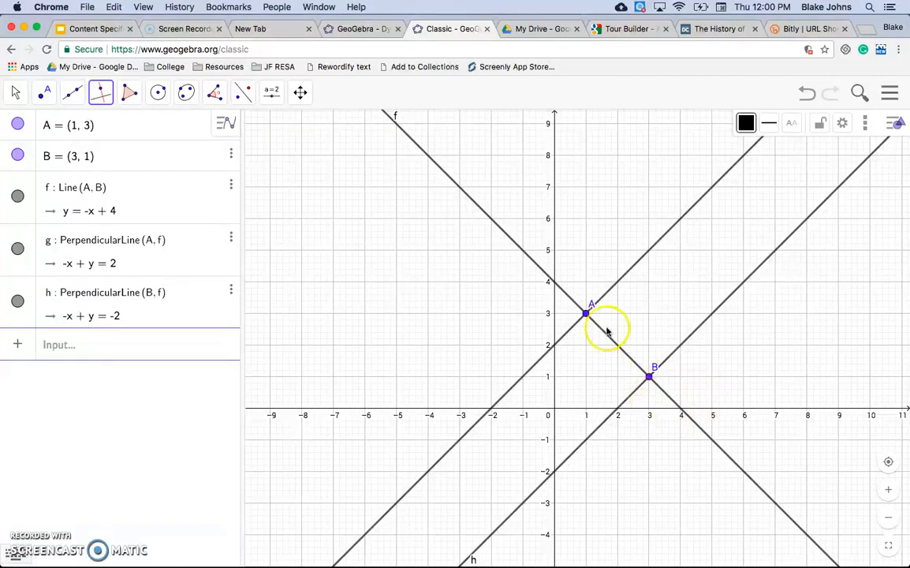
Set line g's equation form to y = m x + b in its algebra properties.
left_click(231, 236)
left_click(271, 277)
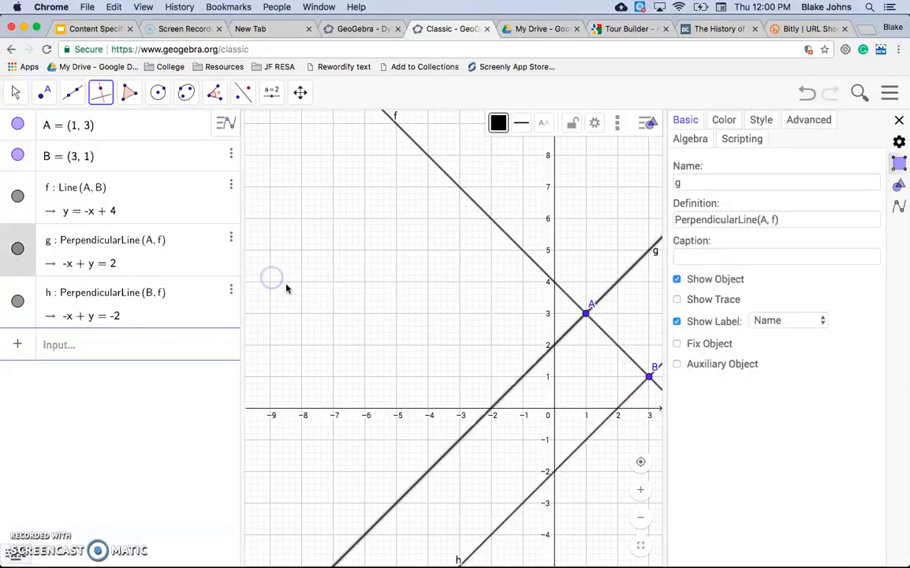
left_click(694, 140)
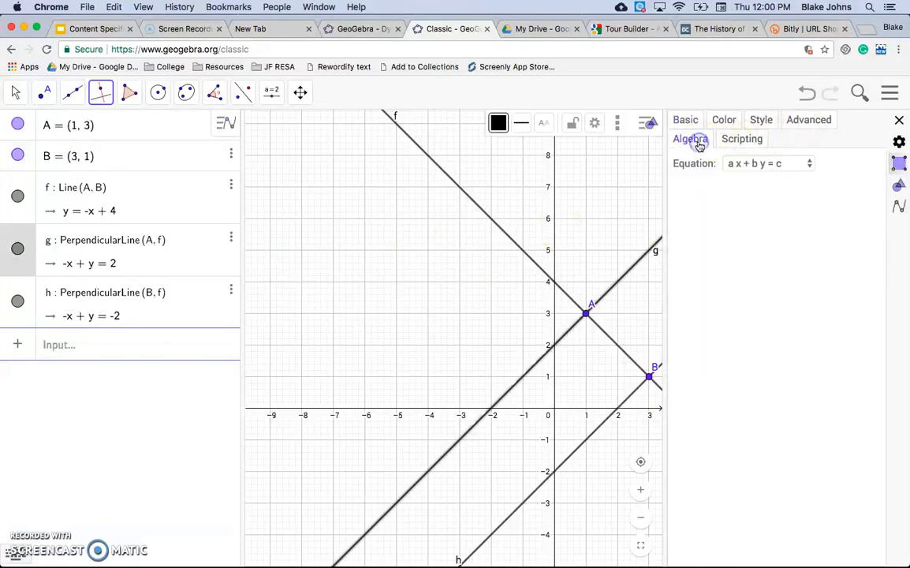
left_click(753, 163)
left_click(749, 177)
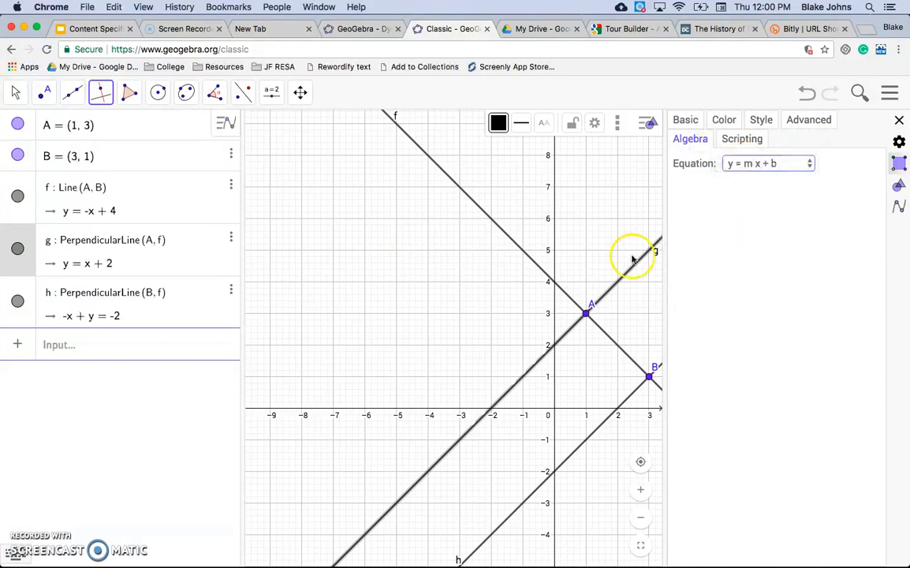
left_click(193, 423)
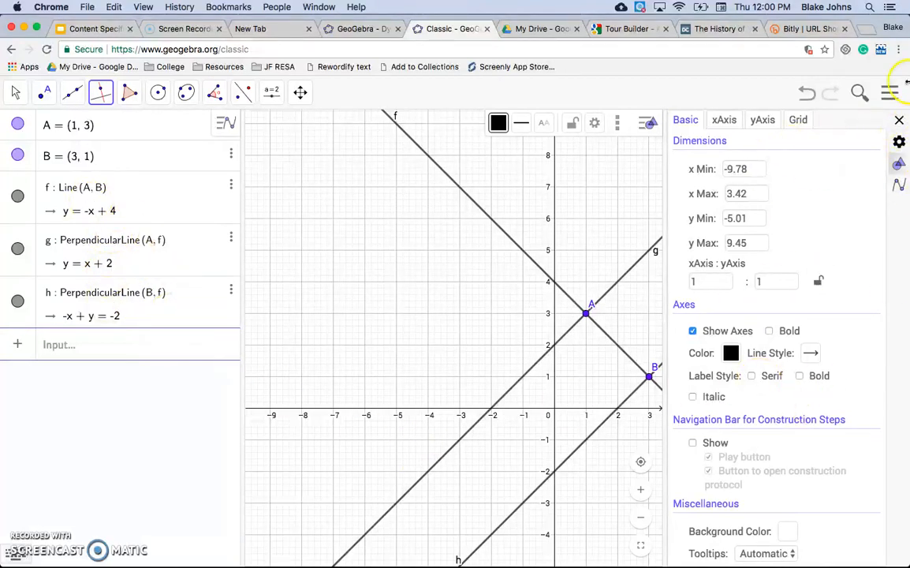
left_click(899, 121)
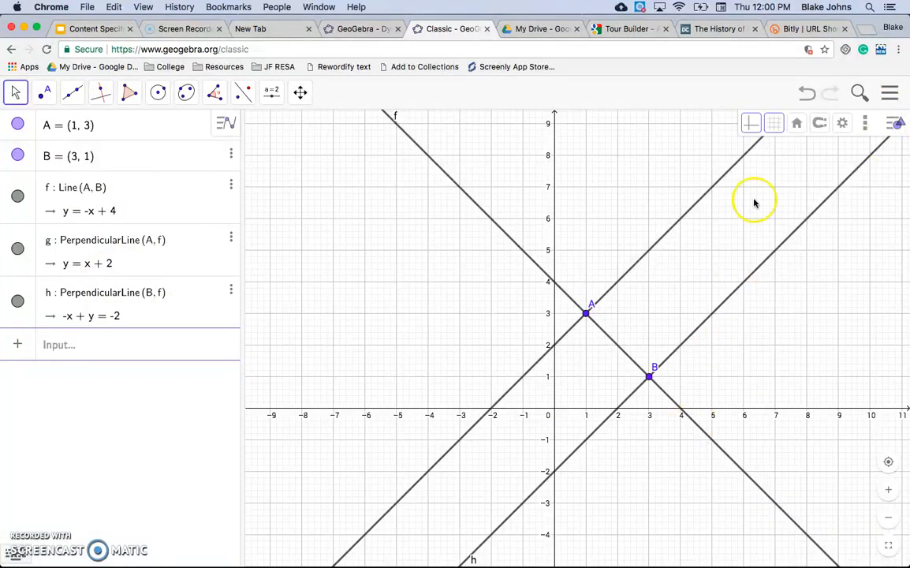
Construct a line parallel to line f through point A with the Parallel Line tool.
left_click(104, 93)
left_click(137, 157)
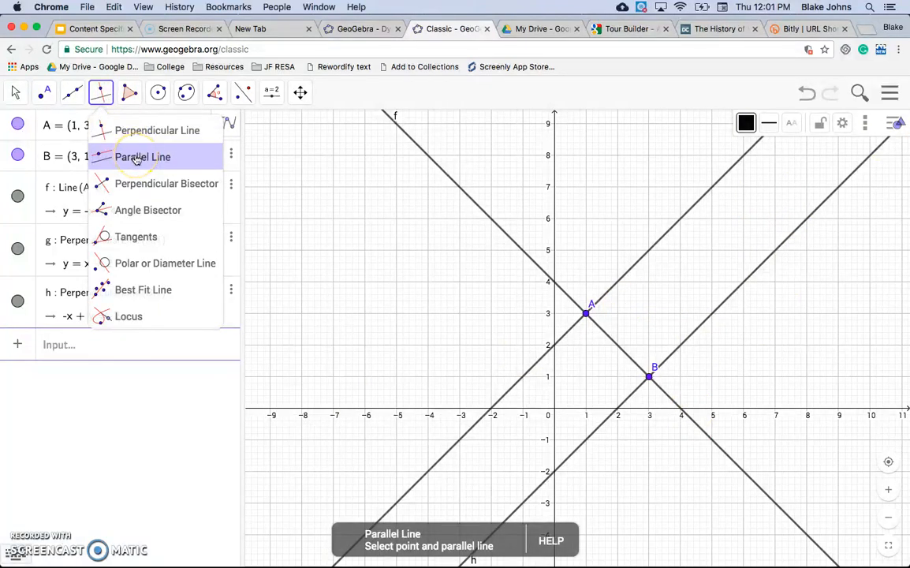
left_click(586, 313)
left_click(603, 331)
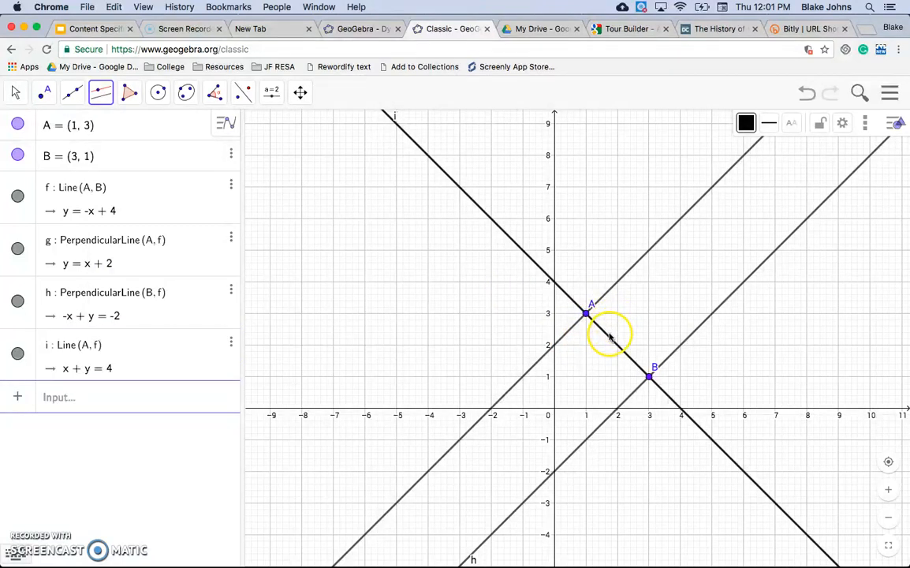
Place a new point C on line g at (3, 5).
left_click(72, 92)
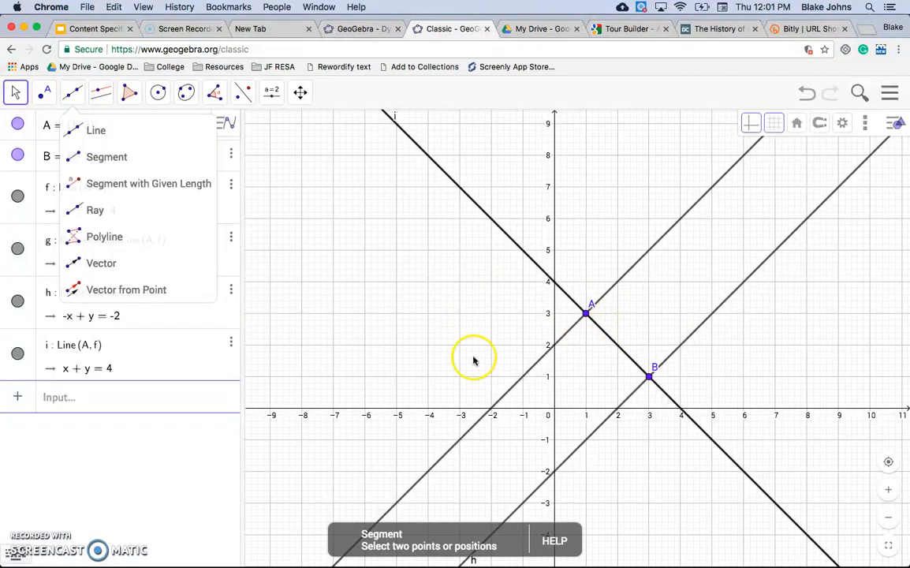
key("Escape")
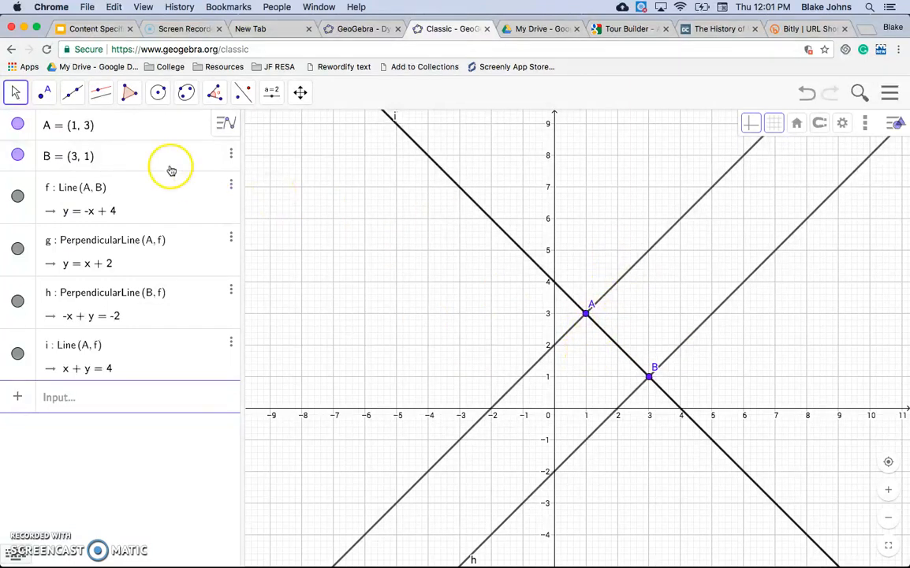
left_click(46, 91)
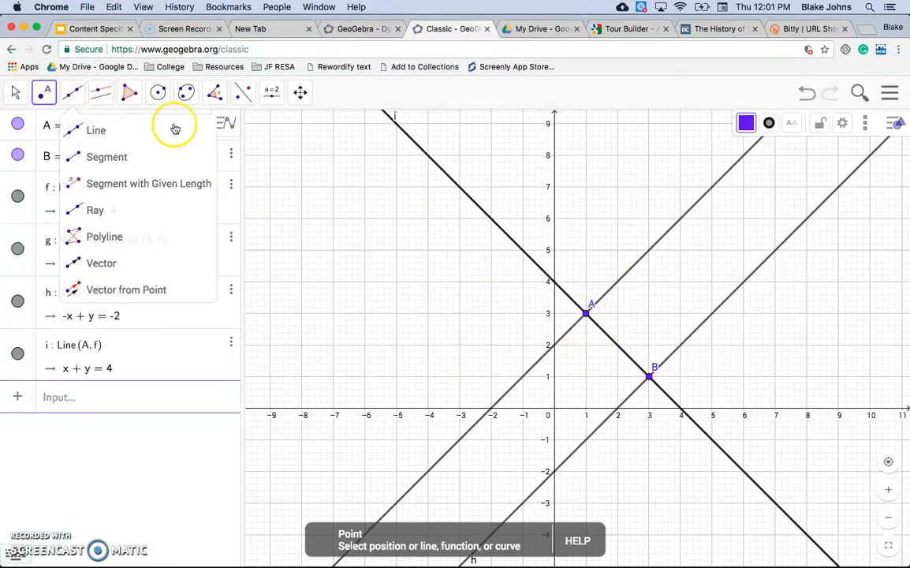
left_click(649, 251)
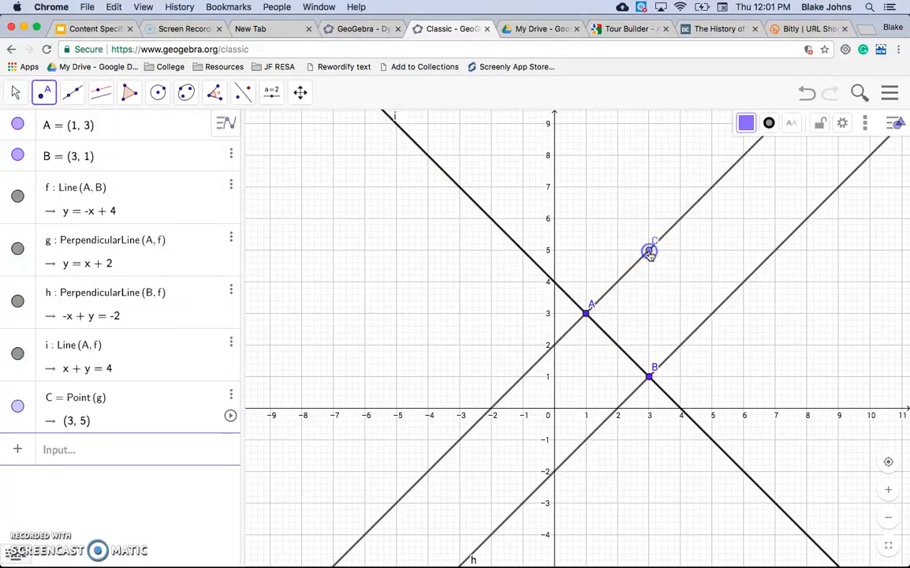
Construct a line parallel to line i through point C with the Parallel Line tool.
left_click(106, 98)
left_click(128, 94)
left_click(98, 94)
left_click(127, 157)
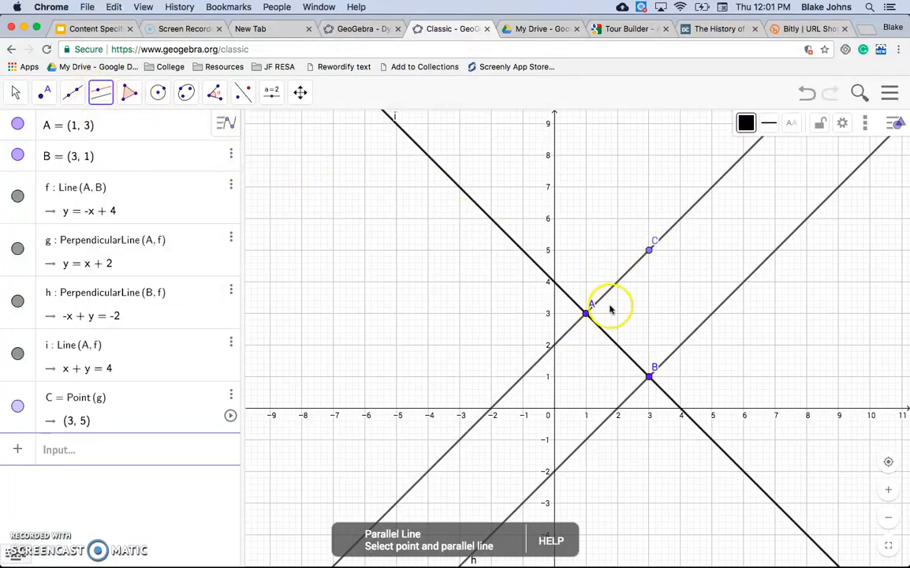
left_click(648, 251)
left_click(618, 349)
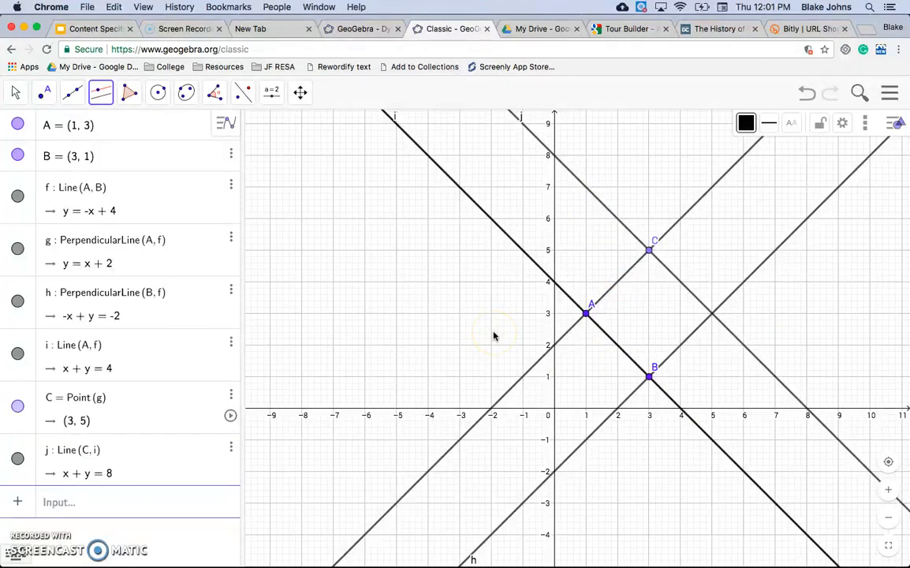
Examine the special line tools, including Perpendicular Bisector and Angle Bisector, and try the Perpendicular Bisector on line j.
left_click(100, 93)
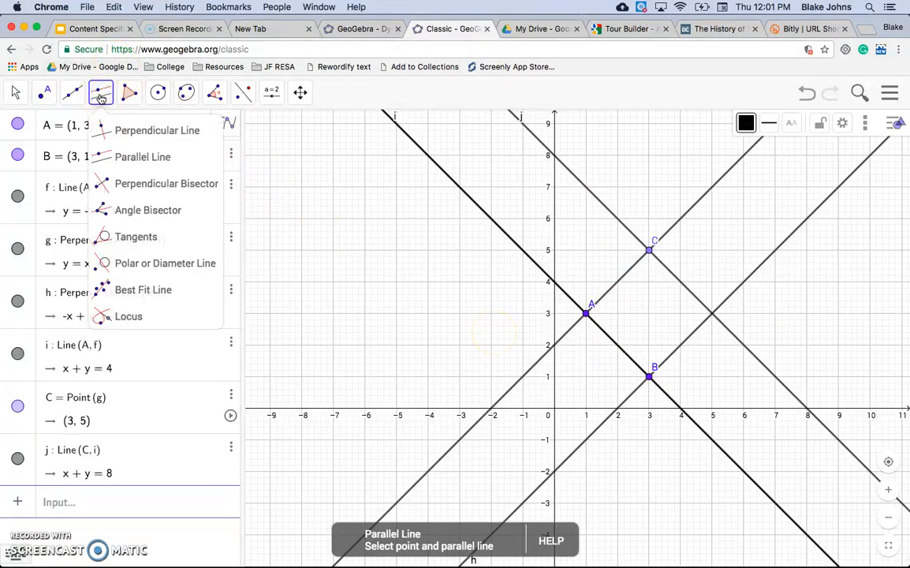
left_click(161, 194)
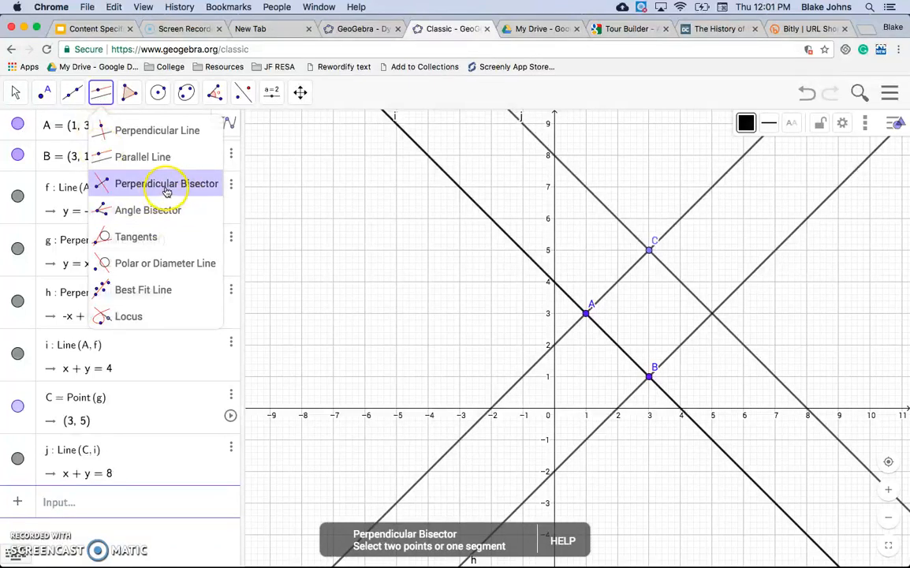
left_click(140, 235)
left_click(157, 212)
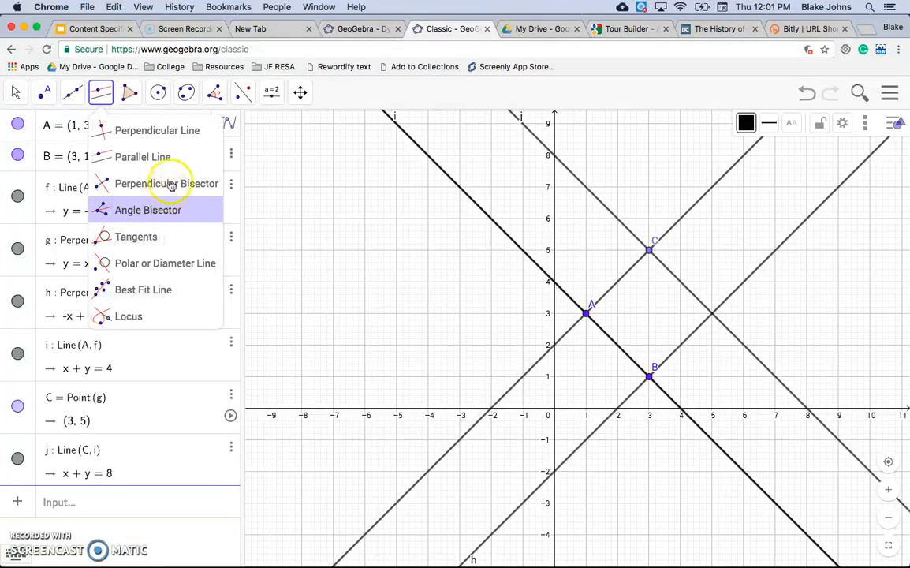
left_click(167, 193)
left_click(170, 213)
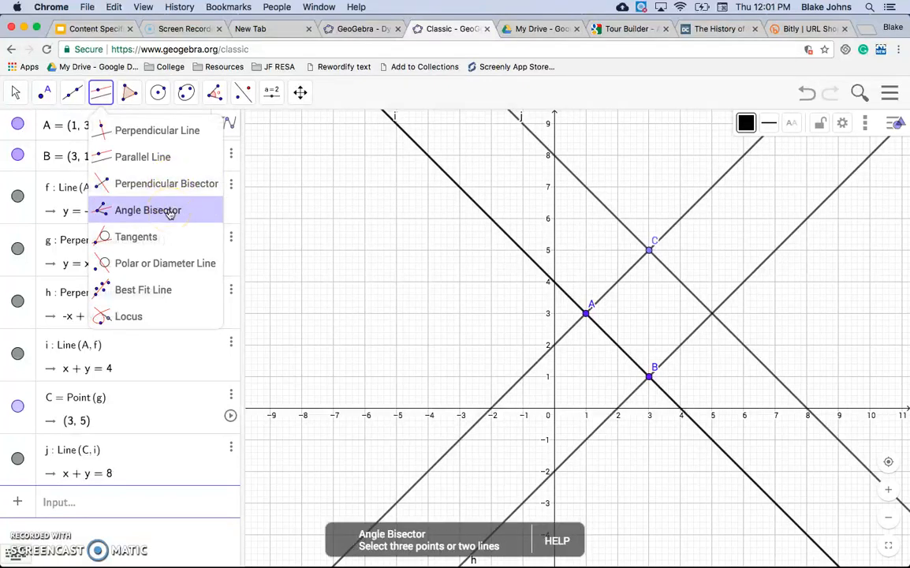
left_click(177, 193)
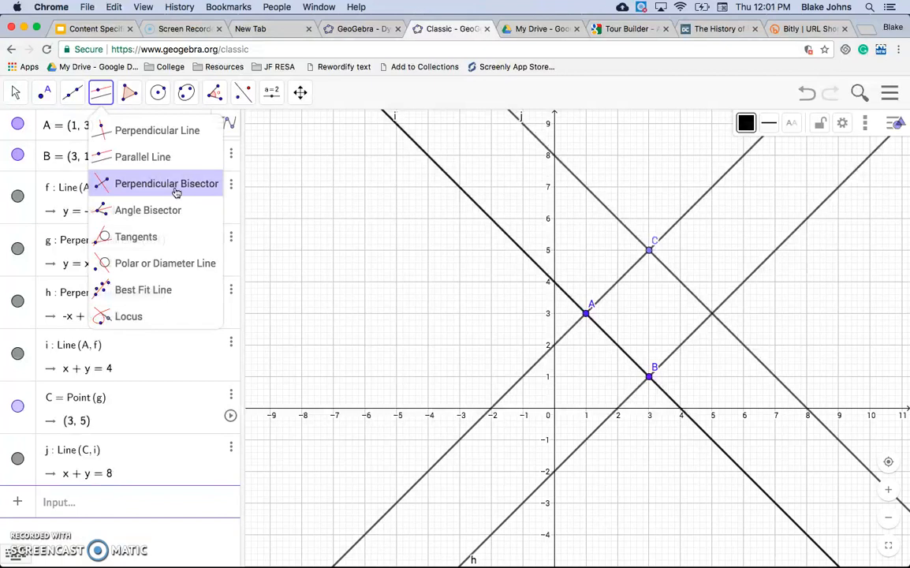
left_click(174, 190)
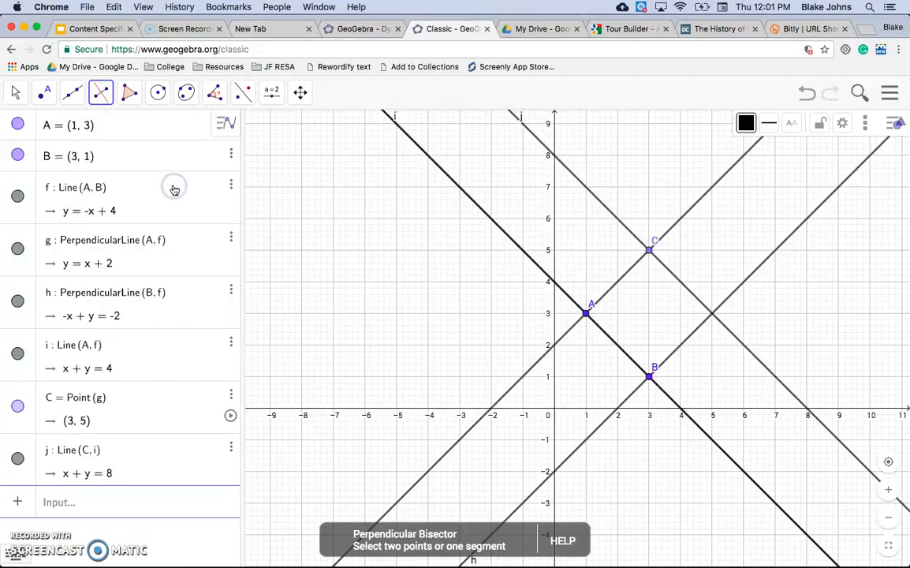
left_click(605, 209)
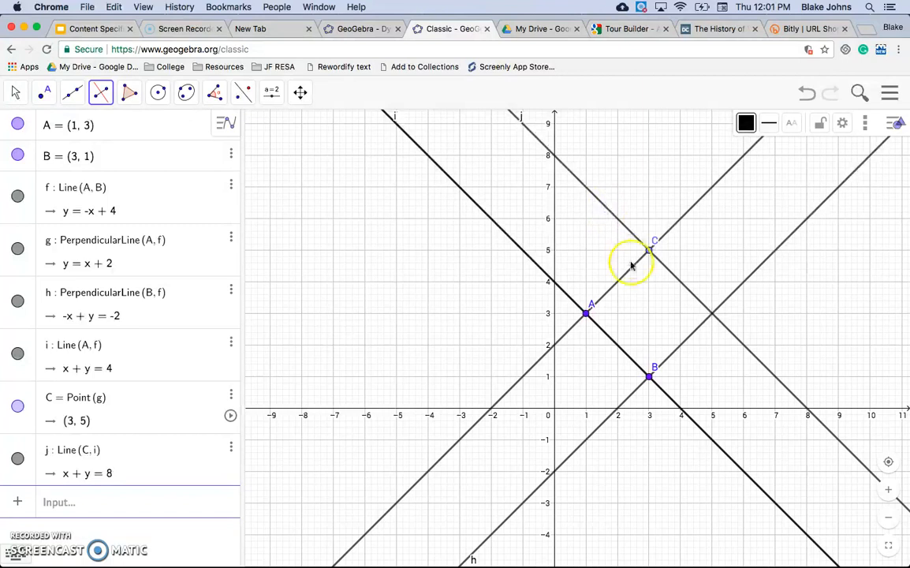
Draw a horizontal segment from (-8, 5) to (-4, 5) with the Segment tool.
left_click(72, 92)
left_click(100, 151)
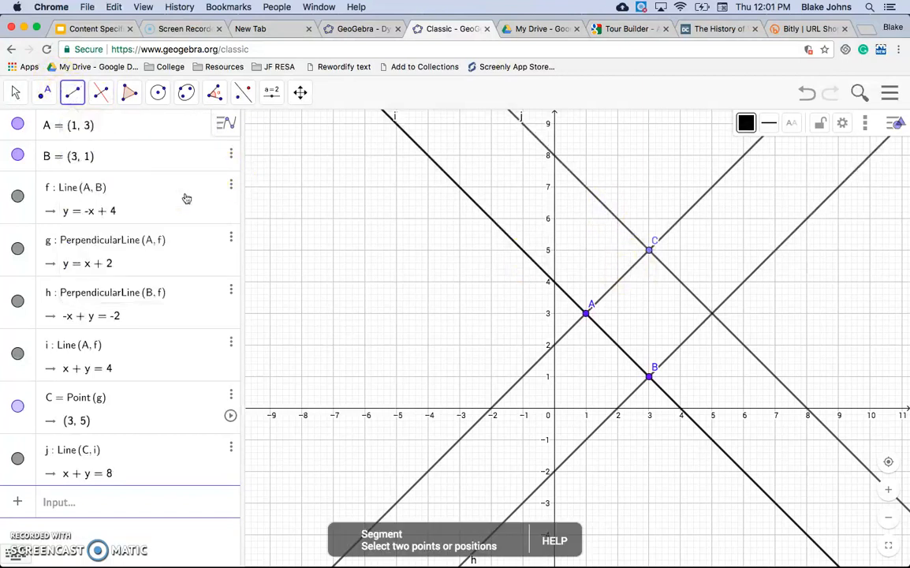
left_click(301, 249)
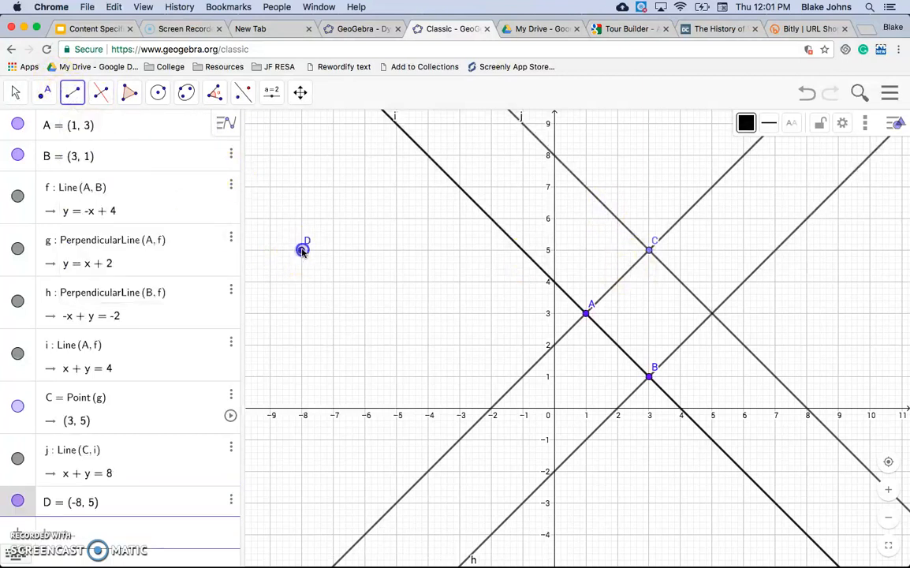
left_click(427, 250)
Construct the perpendicular bisector of segment DE.
left_click(100, 93)
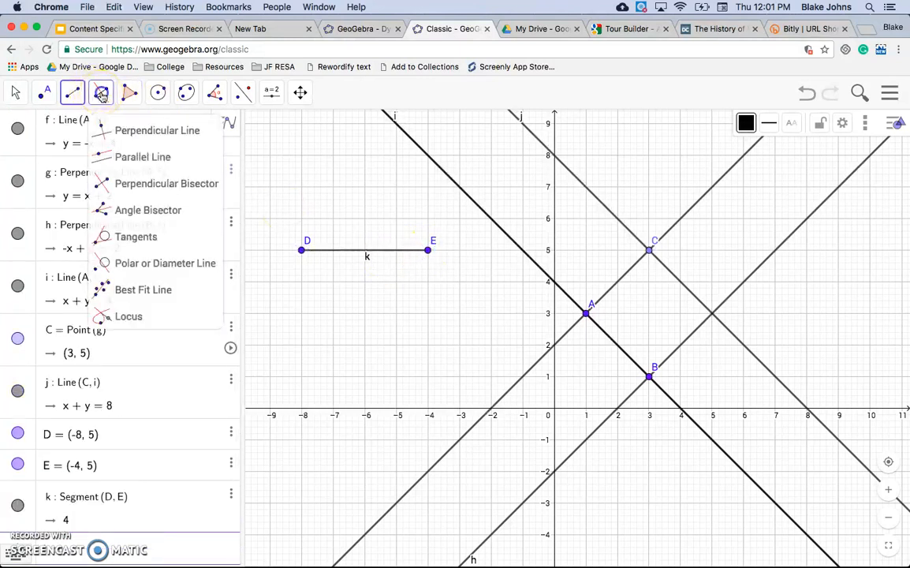
left_click(158, 189)
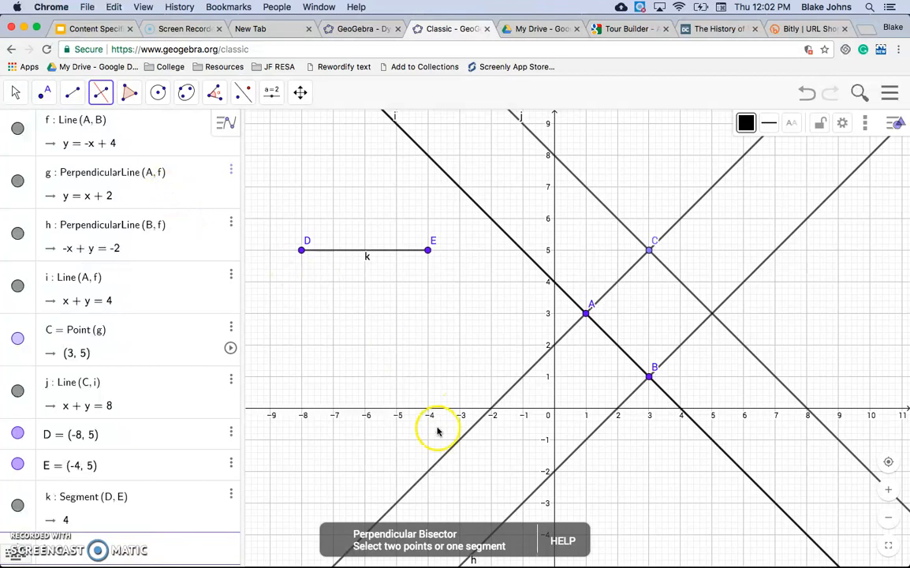
left_click(352, 255)
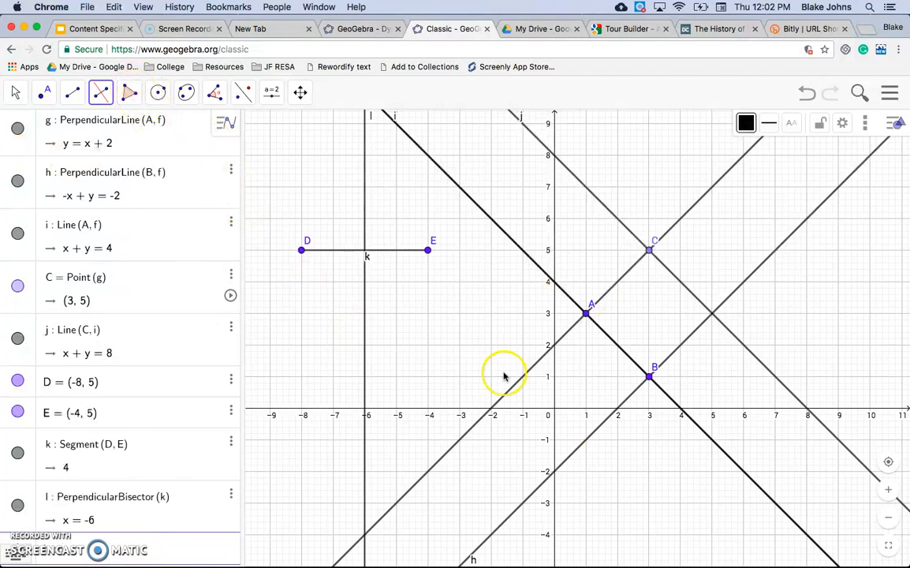
Hide lines g, h and i and point C in the graphics view.
left_click(17, 128)
left_click(17, 180)
left_click(18, 232)
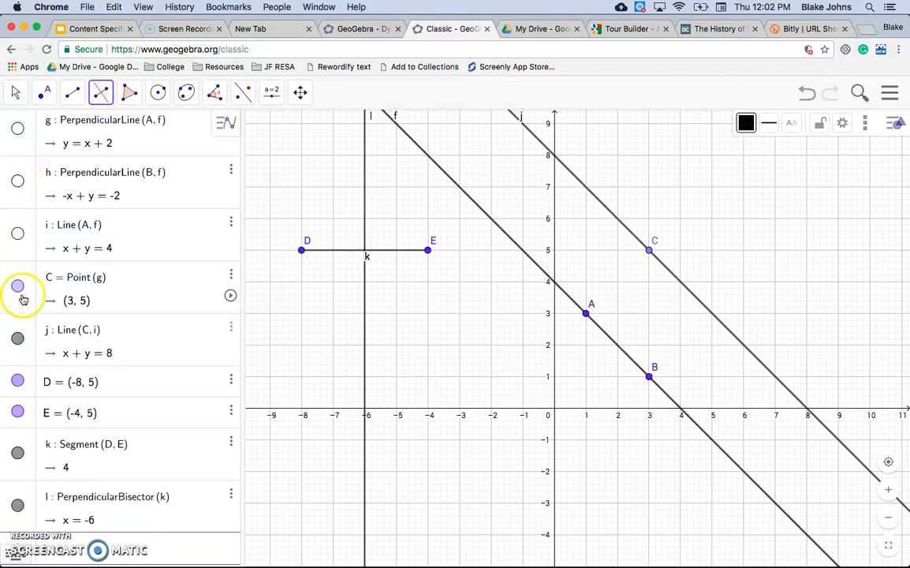
left_click(17, 285)
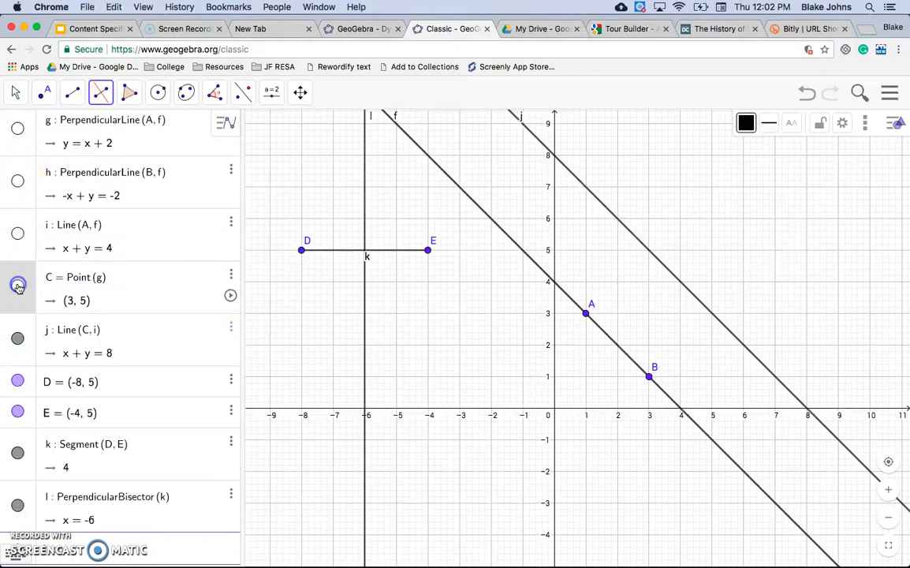
Delete line h and hide the remaining lines, points, segment and bisectors from the graphics view.
left_click(231, 172)
left_click(262, 188)
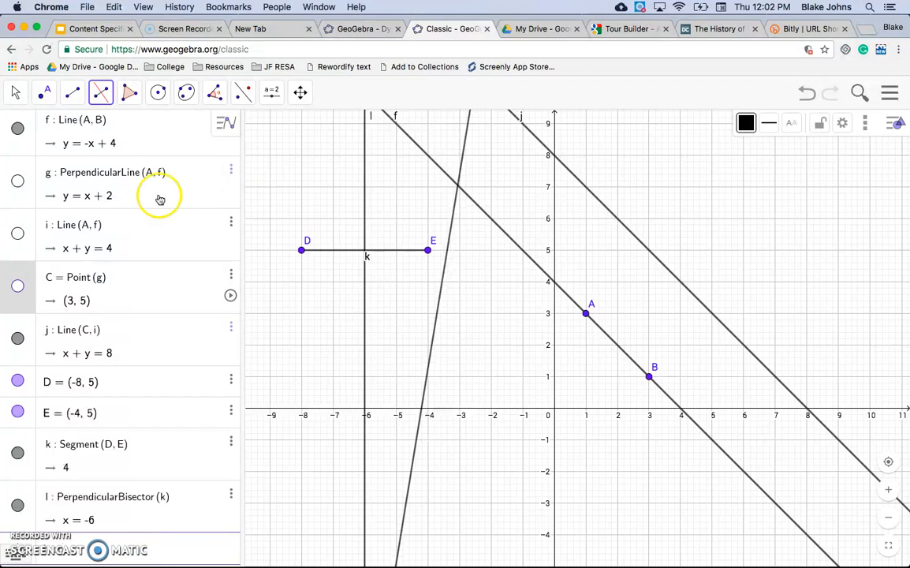
left_click(17, 126)
left_click(17, 339)
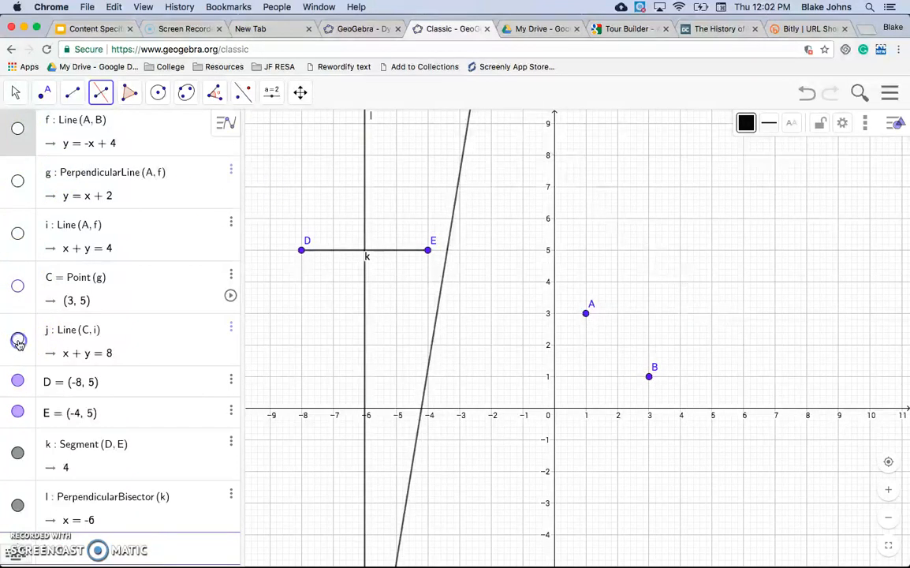
left_click(17, 383)
scroll(20, 399, "down", 1)
left_click(19, 399)
scroll(20, 386, "down", 1)
left_click(19, 397)
left_click(17, 306)
left_click(17, 451)
left_click(17, 505)
scroll(63, 433, "up", 5)
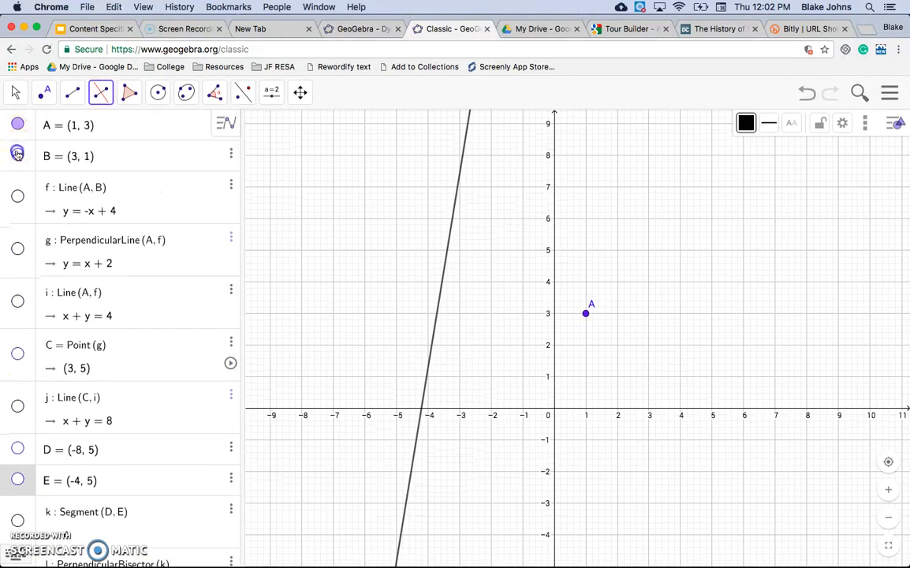
left_click(17, 154)
scroll(18, 137, "up", 1)
scroll(18, 138, "up", 4)
left_click(19, 123)
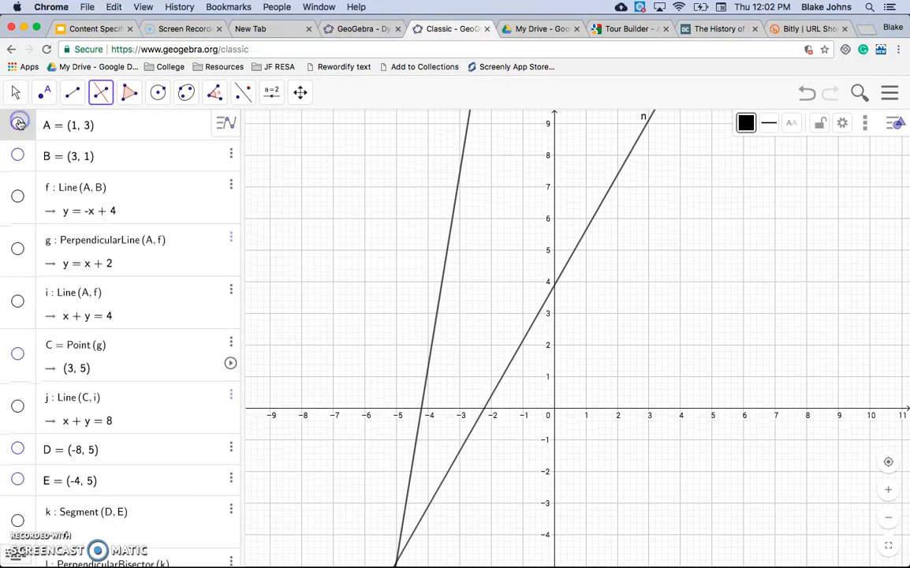
scroll(113, 293, "down", 5)
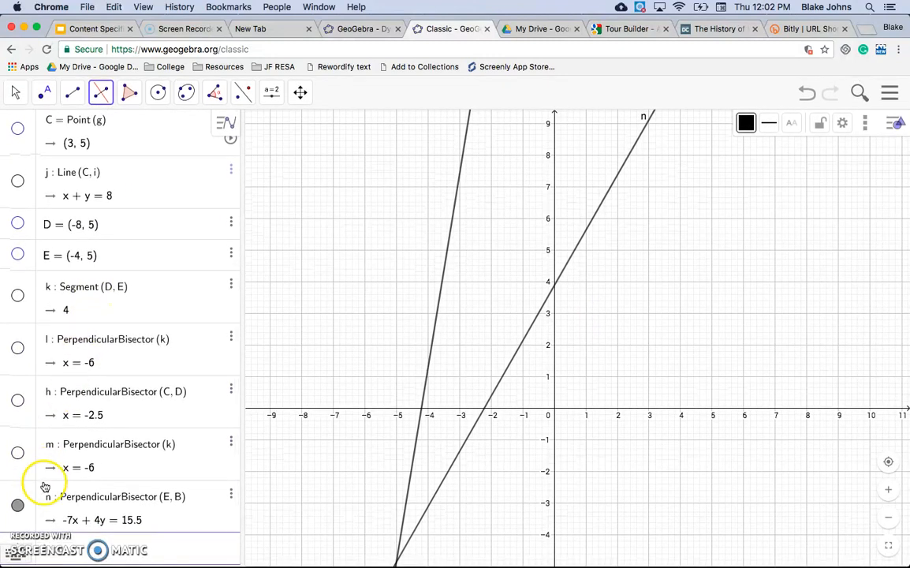
left_click(18, 505)
scroll(95, 365, "up", 3)
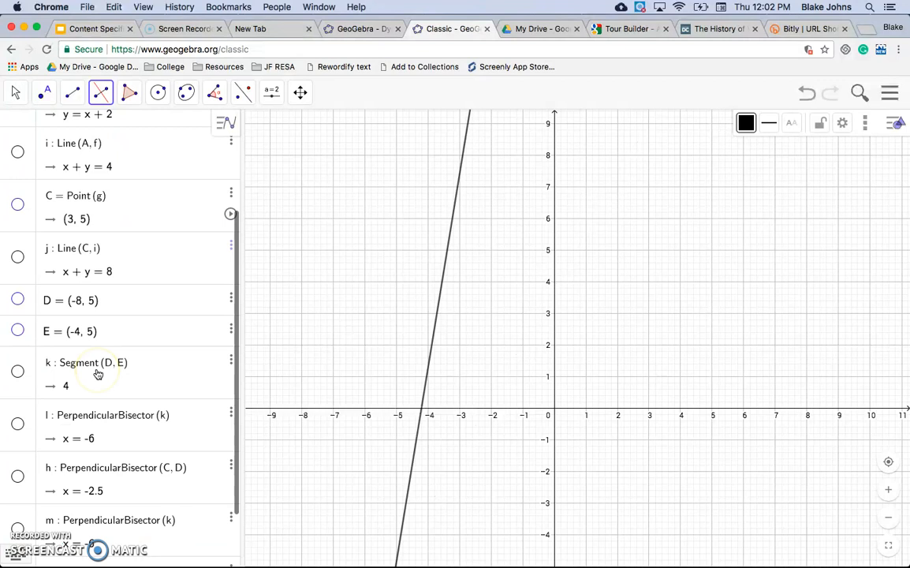
scroll(98, 373, "up", 2)
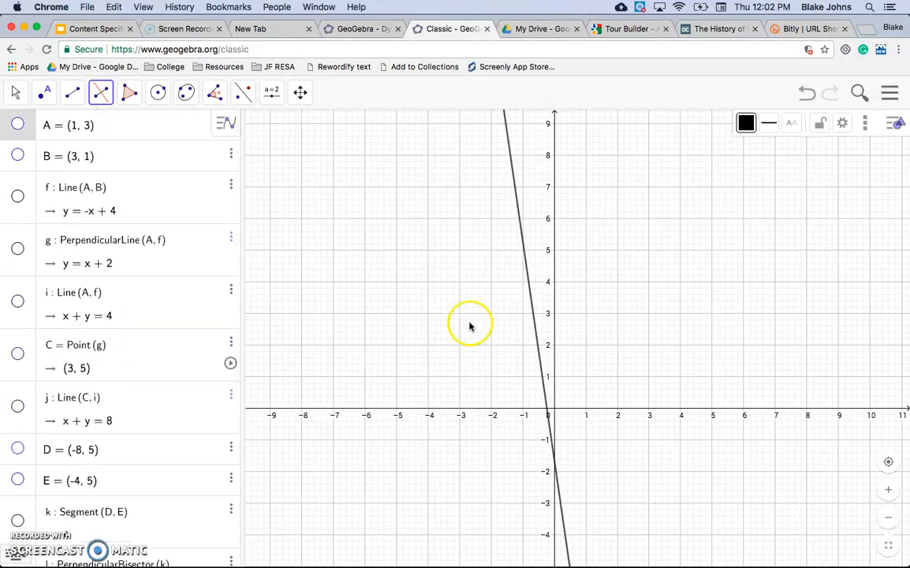
Delete perpendicular bisector n and point A along with its dependent objects.
left_click(16, 93)
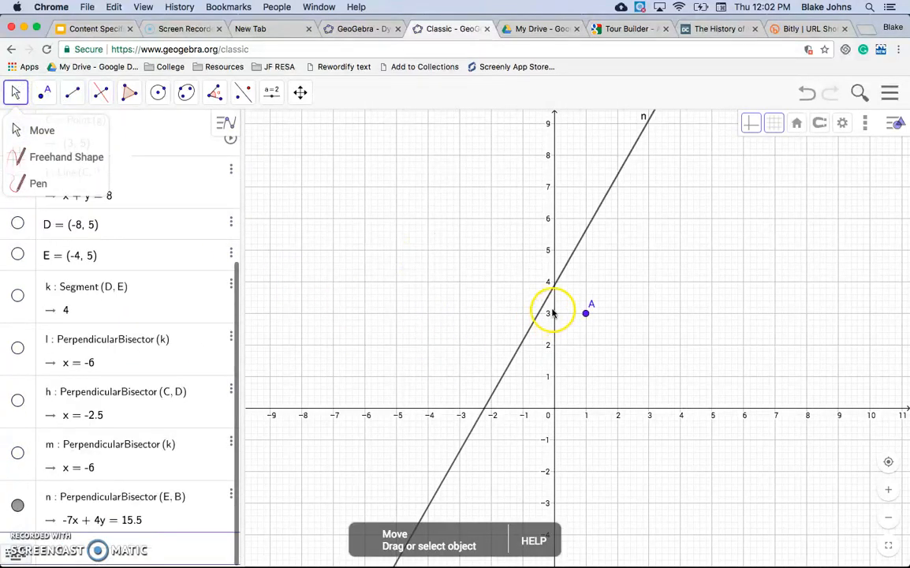
left_click(548, 303)
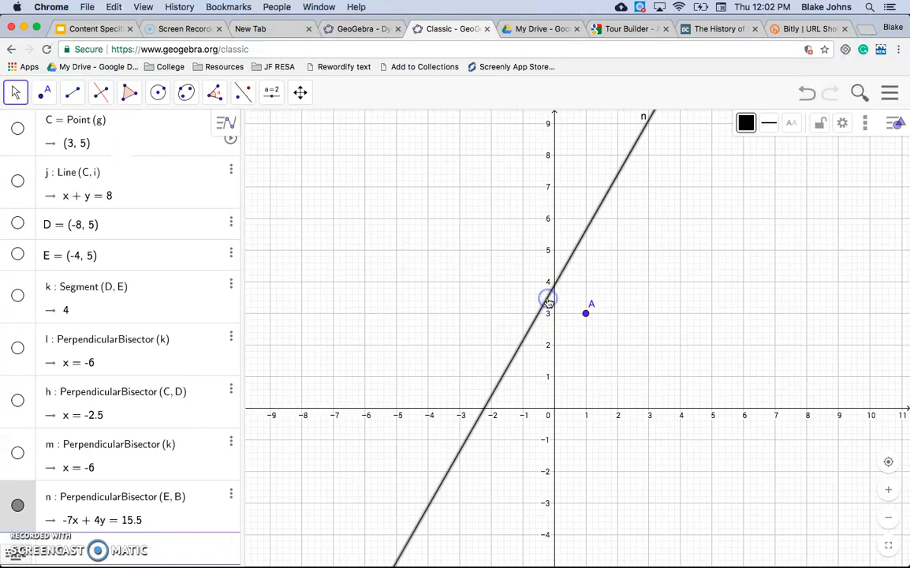
key("Delete")
left_click(585, 315)
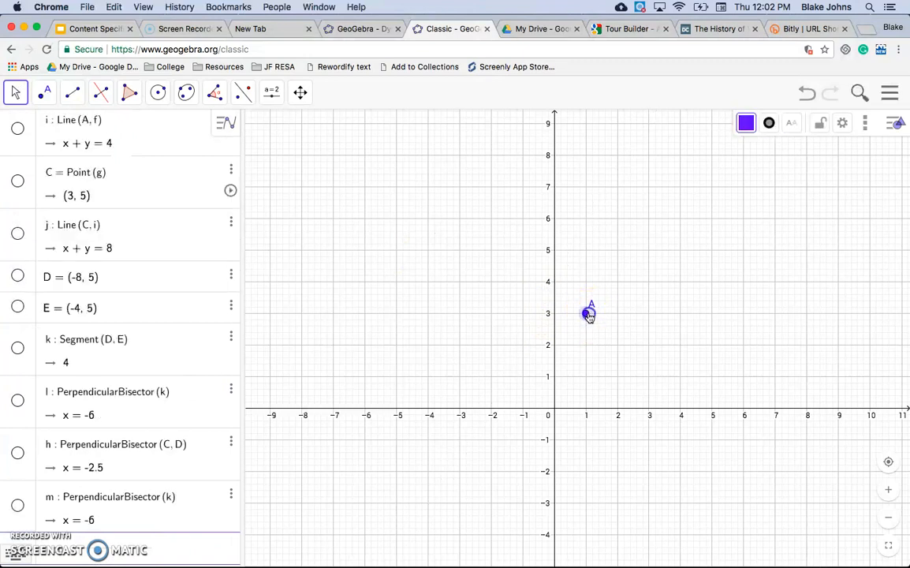
key("Delete")
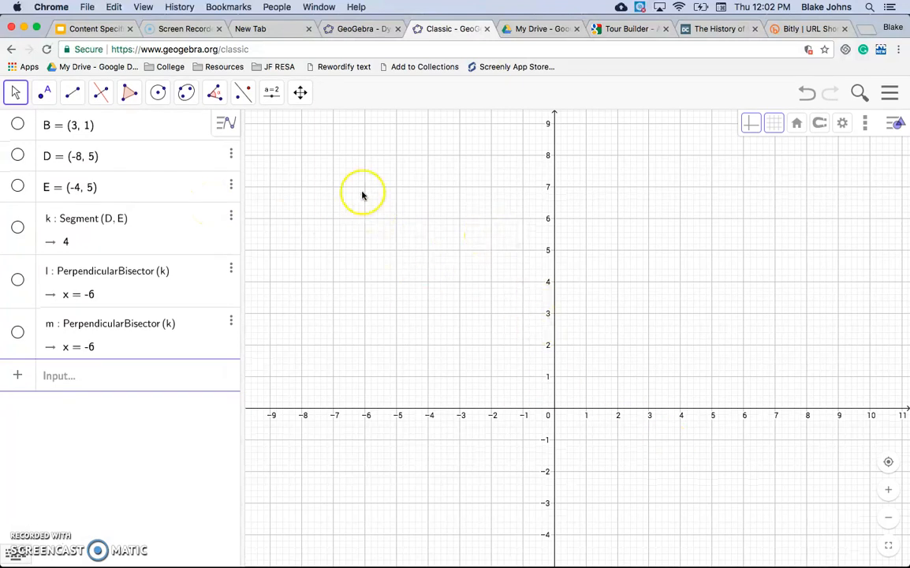
Draw a right triangle with the Polygon tool through vertices (-4, 7), (-4, 3) and (0, 3).
left_click(128, 92)
left_click(147, 128)
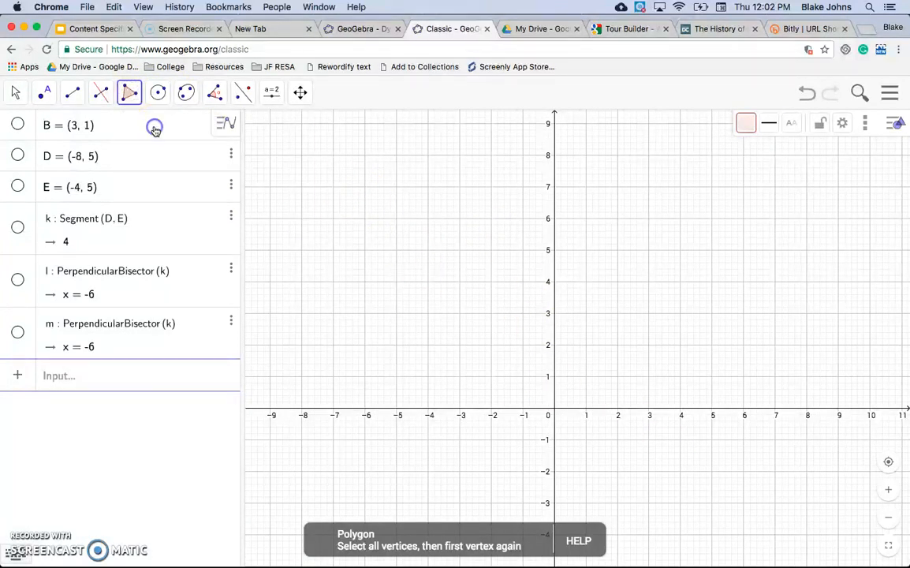
left_click(427, 186)
left_click(427, 313)
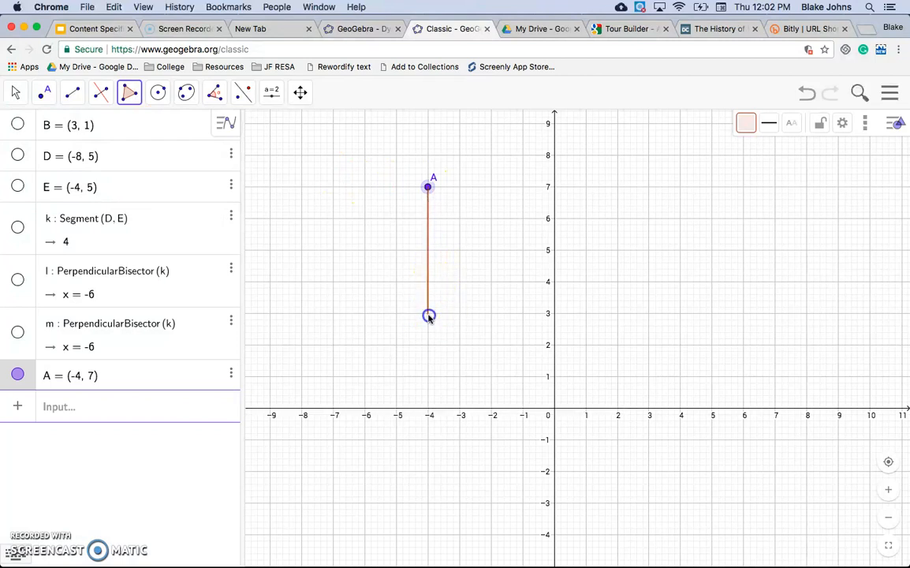
left_click(553, 313)
left_click(428, 189)
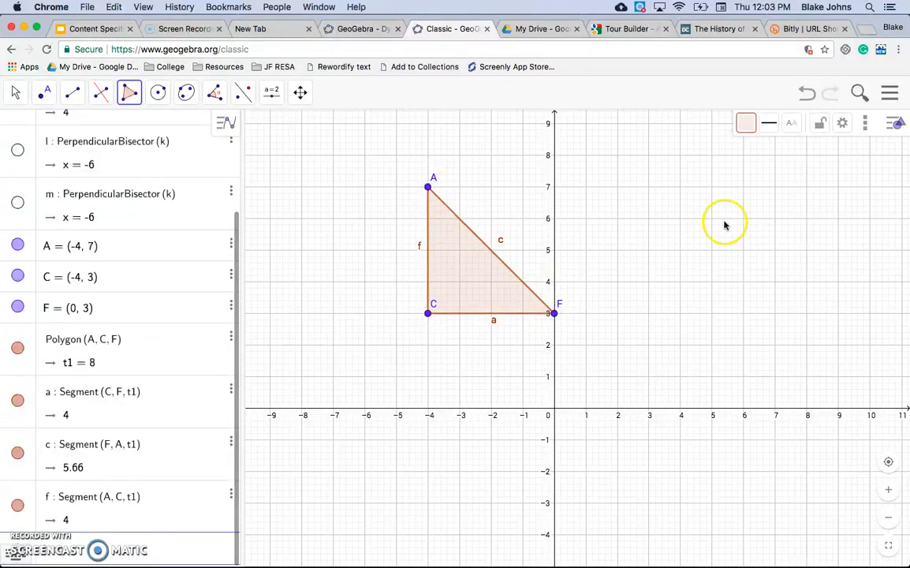
Draw a pentagon with vertices (6, 8), (4, 7), (4, 5), (8, 5) and (8, 7) using the Polygon tool.
left_click(743, 154)
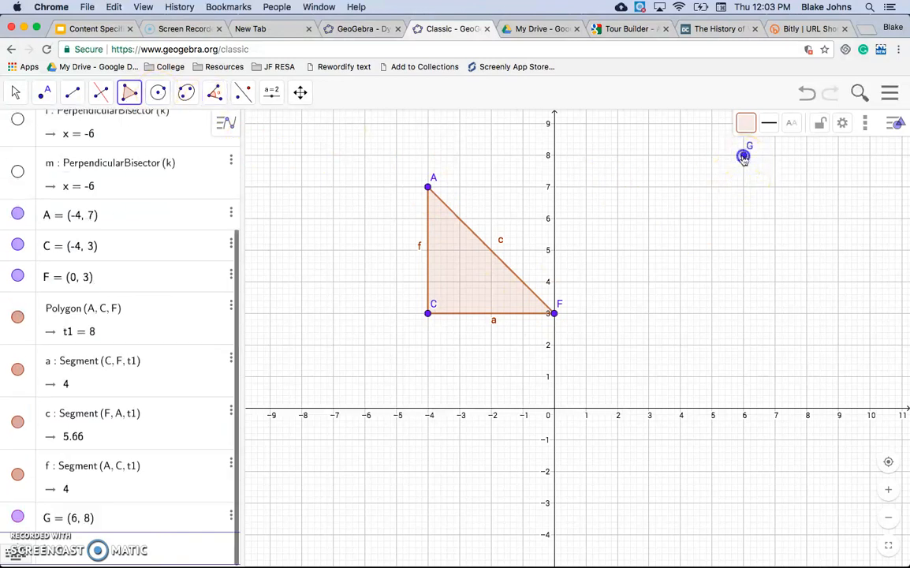
left_click(681, 188)
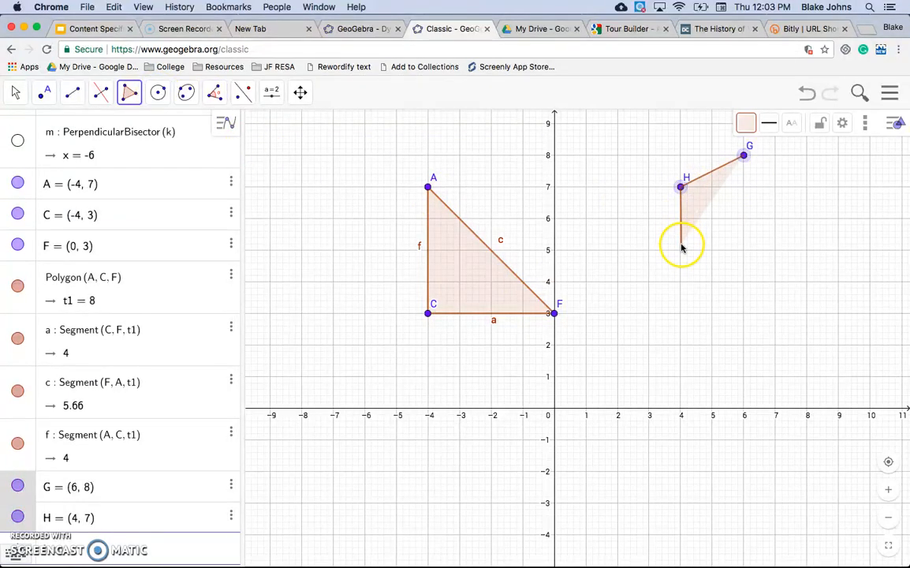
left_click(681, 250)
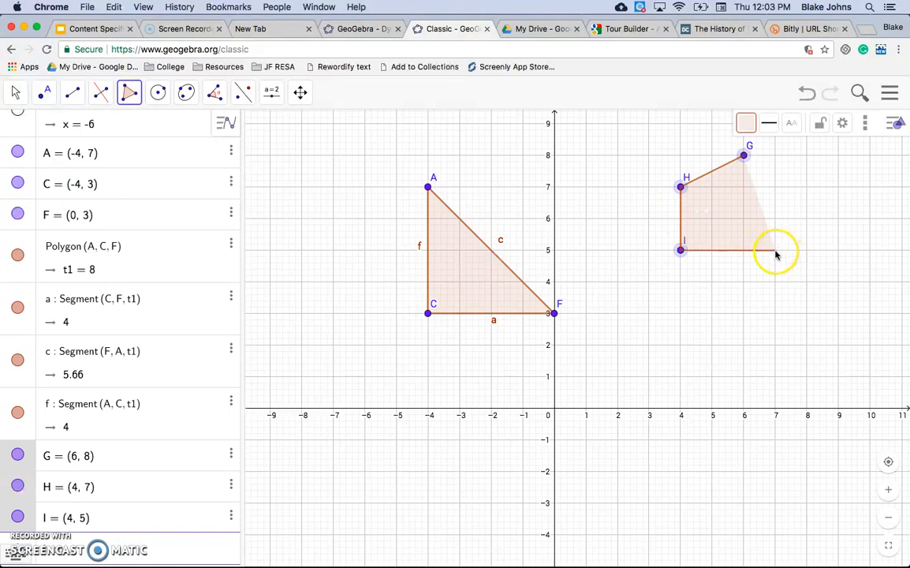
left_click(806, 250)
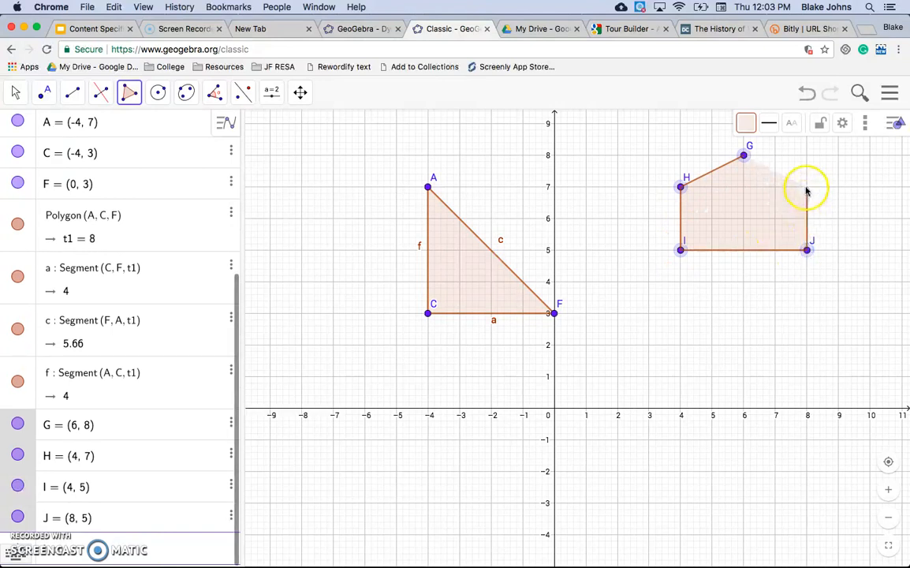
left_click(805, 187)
left_click(743, 154)
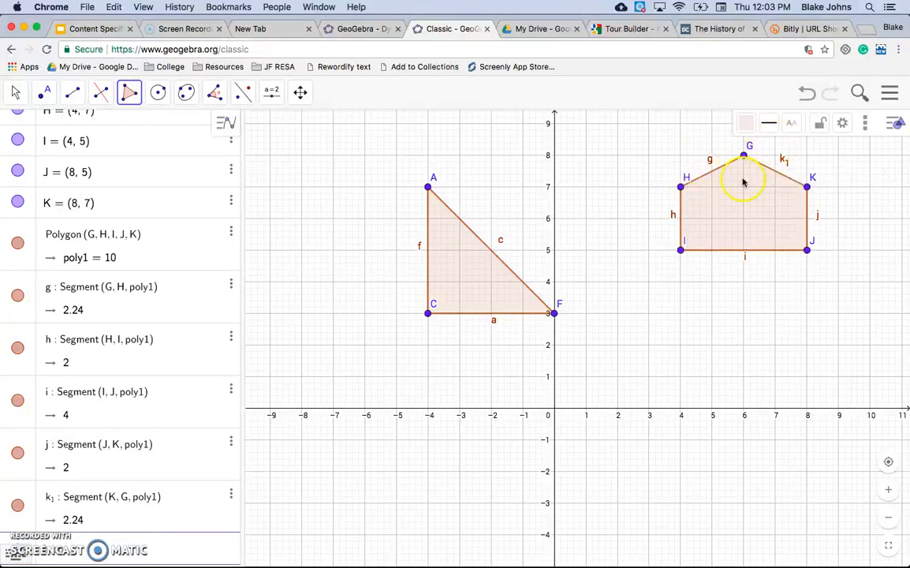
left_click(13, 93)
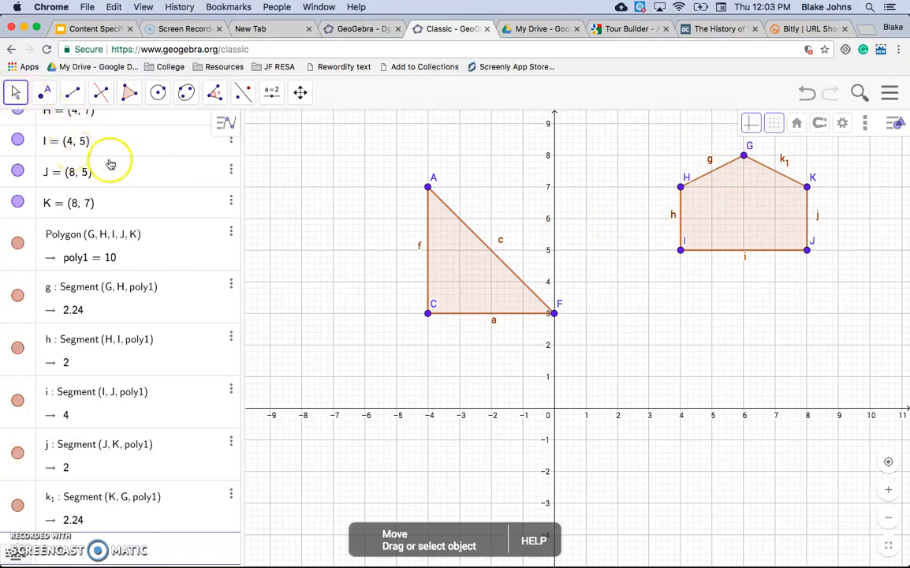
Open the pentagon's settings, look at the graphics settings, and close the settings panel.
left_click(230, 232)
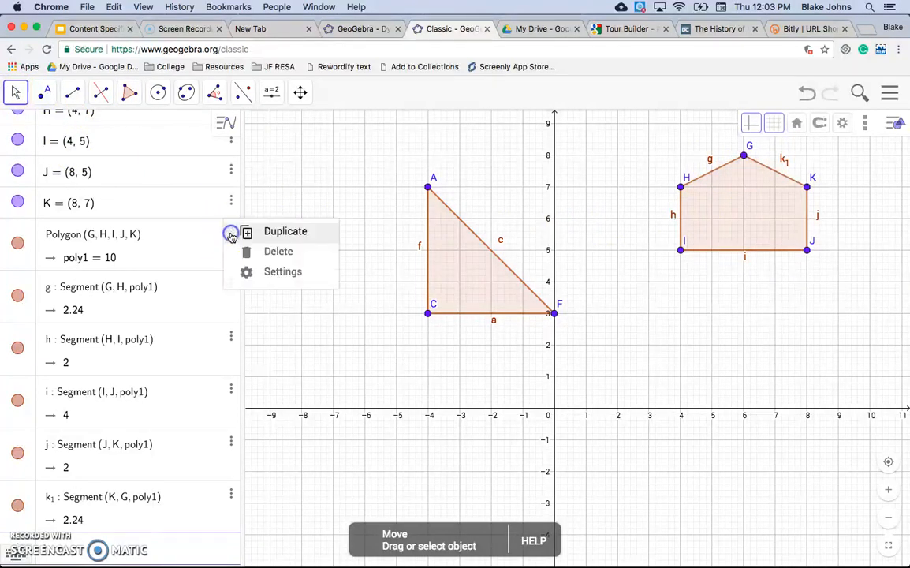
left_click(277, 272)
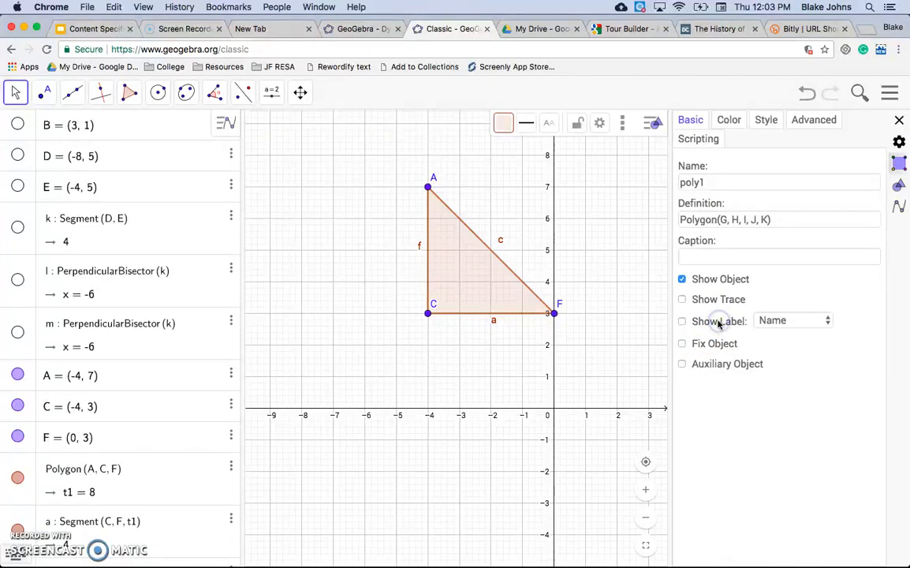
left_click(537, 358)
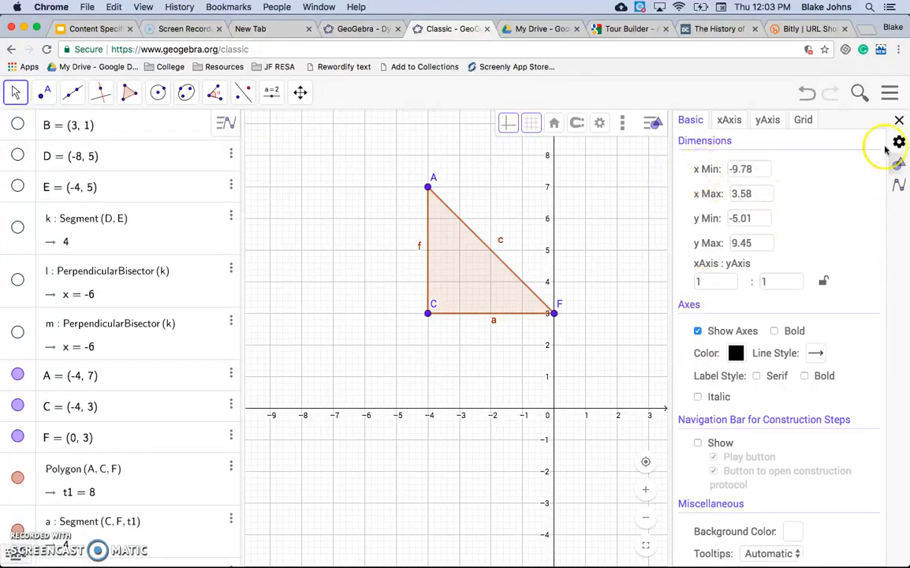
left_click(901, 121)
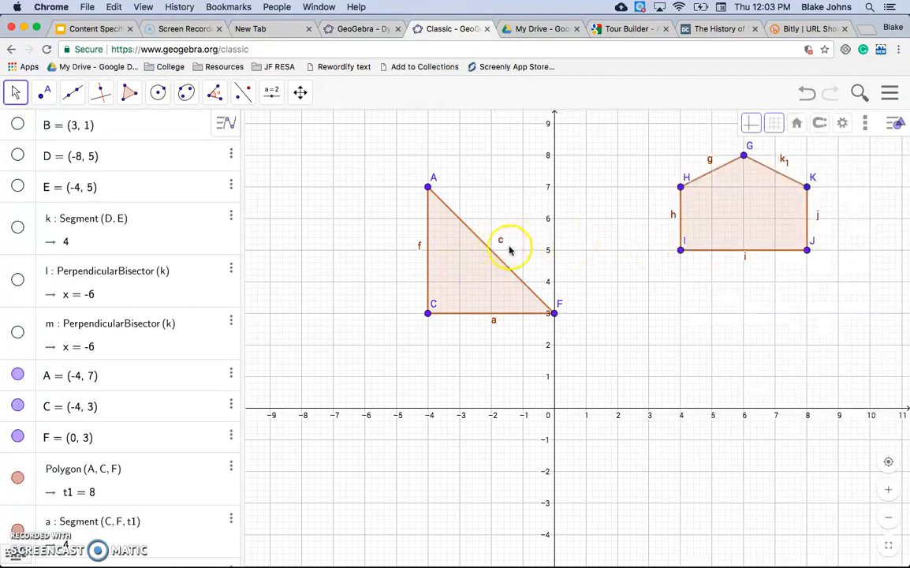
Hide the name labels of the triangle's three sides.
left_click(482, 244)
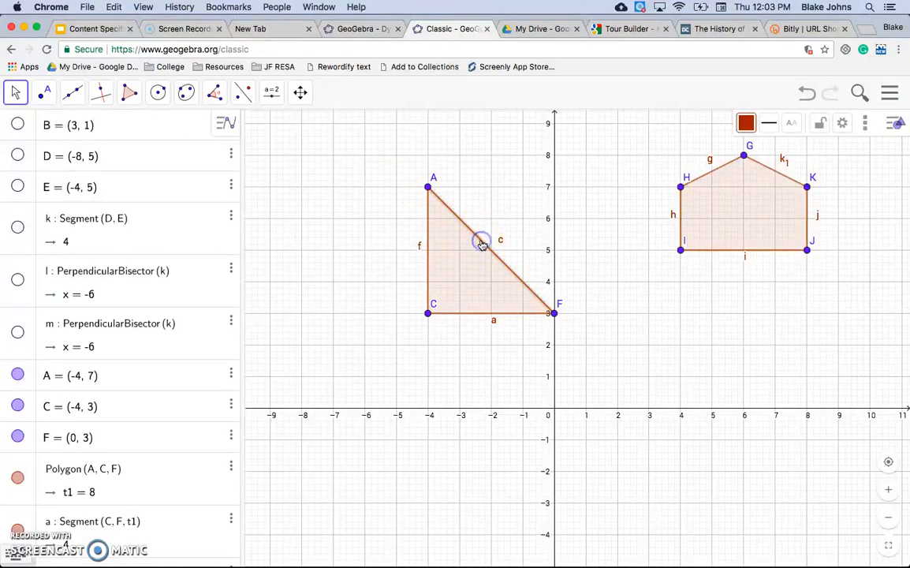
left_click(793, 125)
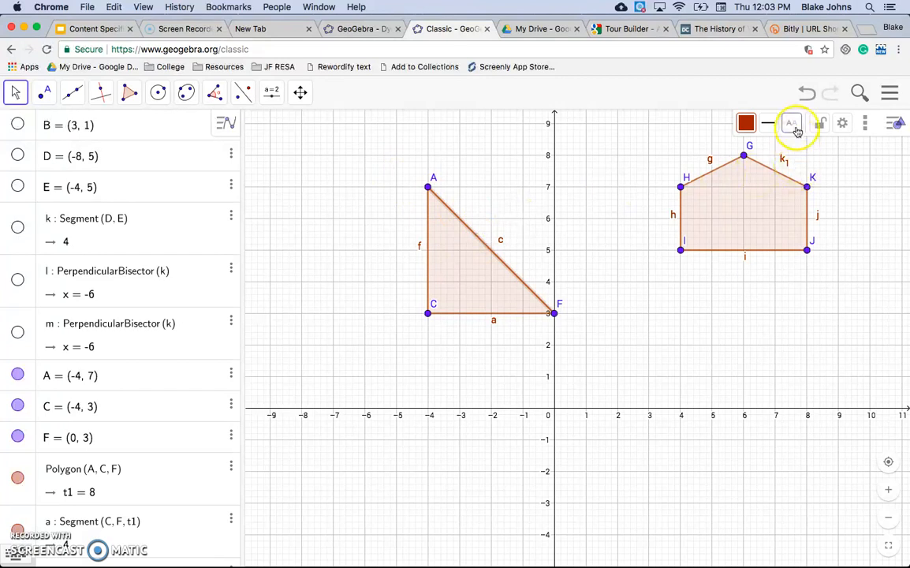
left_click(799, 146)
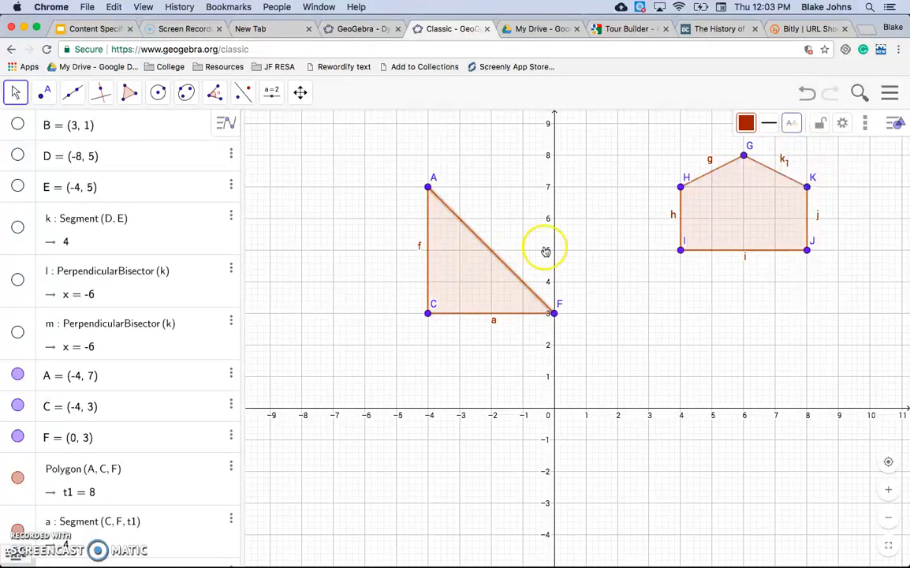
left_click(428, 275)
left_click(794, 126)
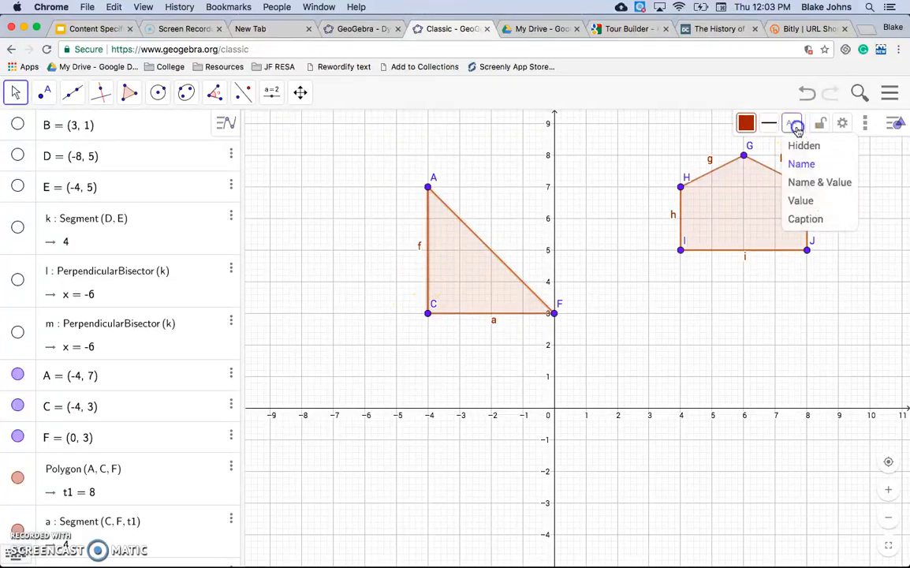
left_click(800, 164)
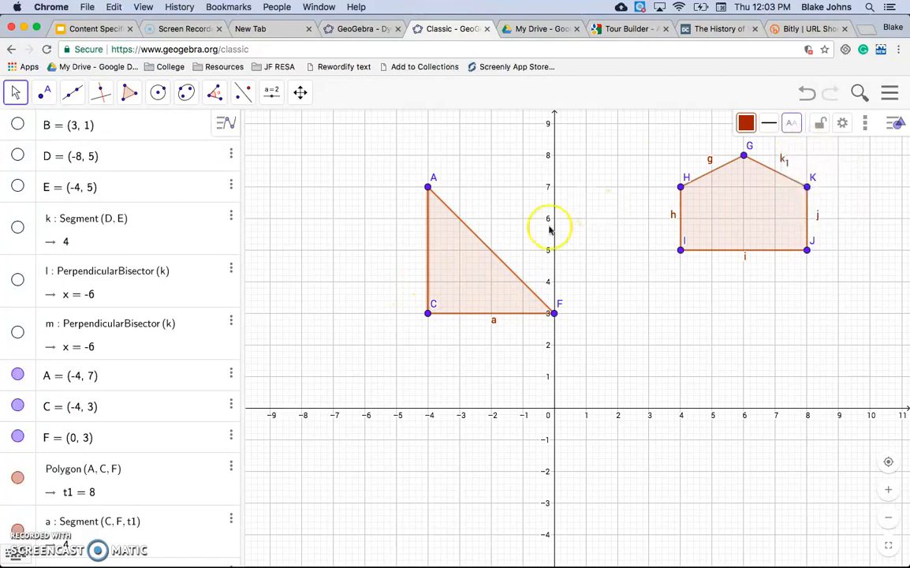
left_click(495, 319)
left_click(793, 124)
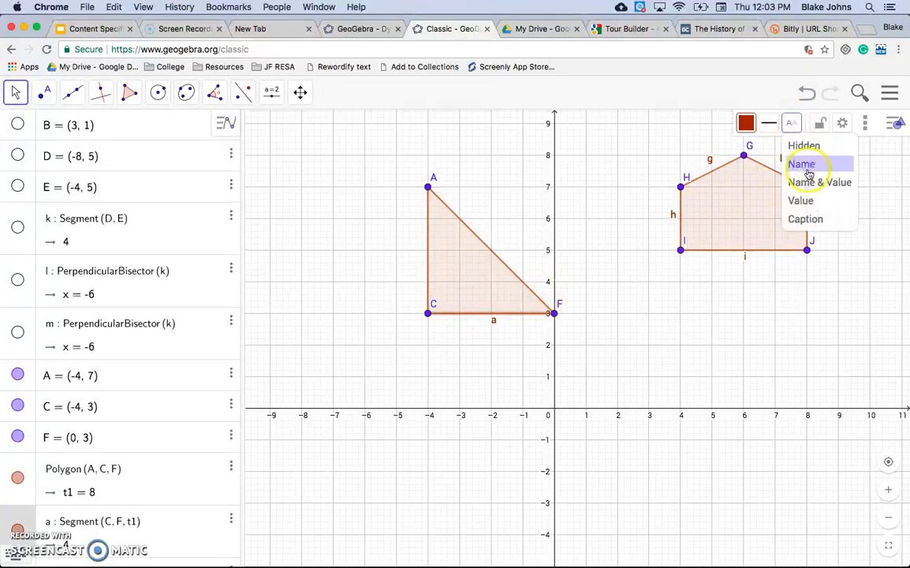
left_click(473, 264)
left_click(391, 212)
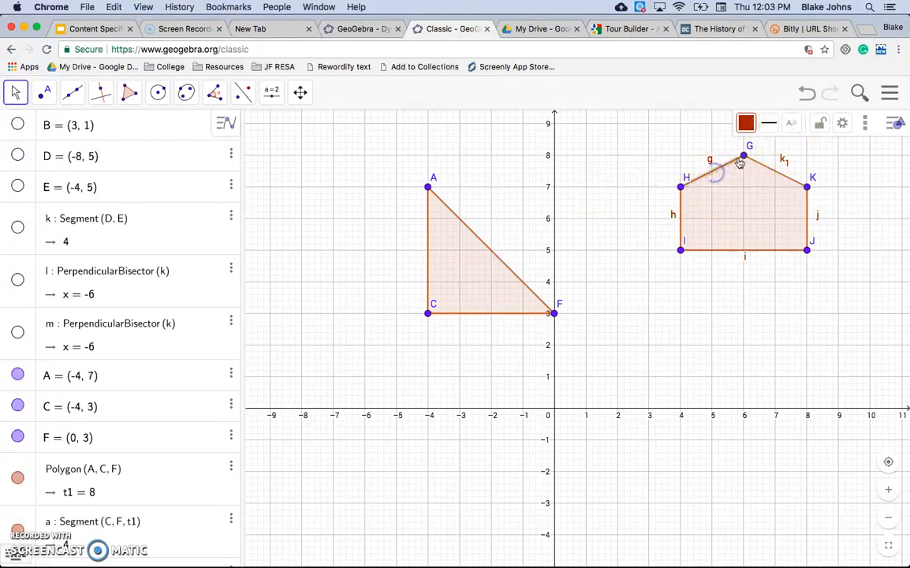
Set the label of the pentagon's side GH to show its value only.
left_click(787, 128)
left_click(804, 145)
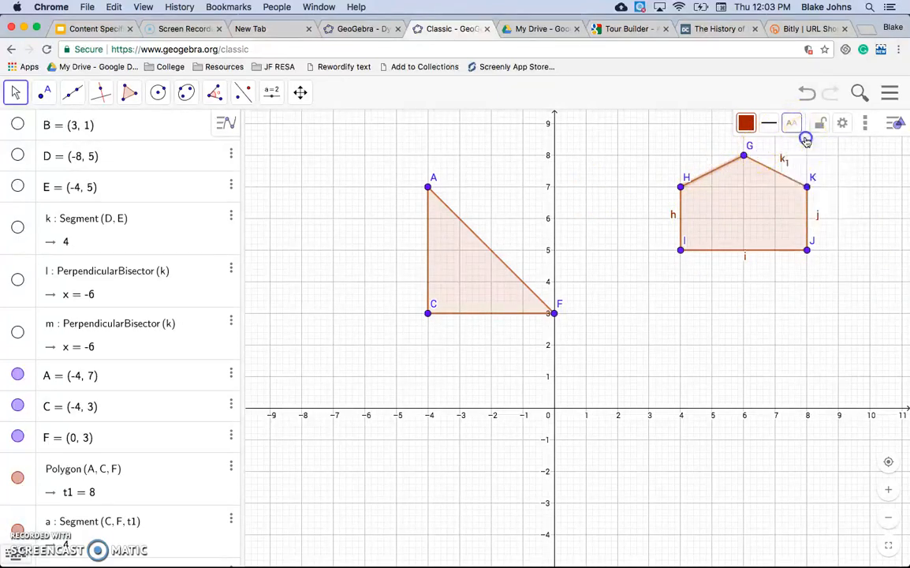
left_click(789, 128)
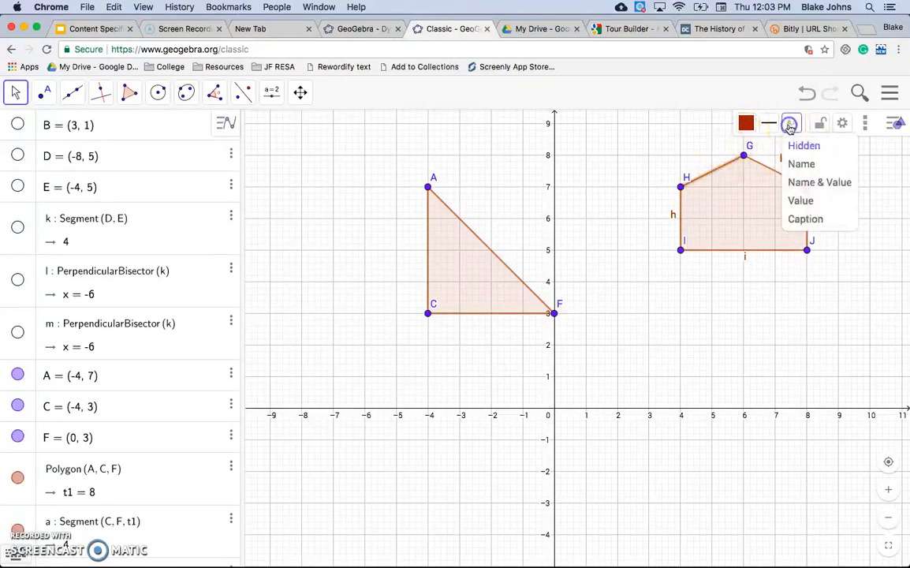
left_click(803, 183)
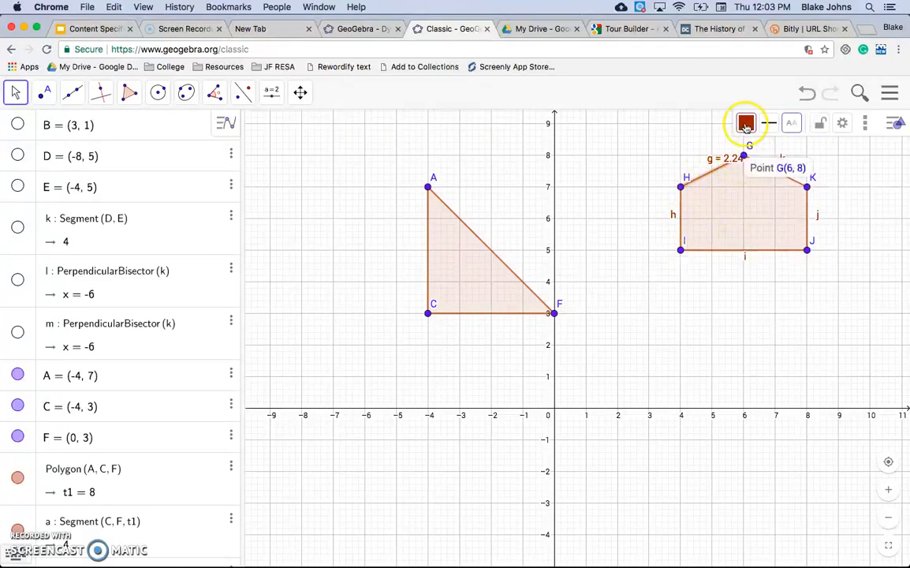
left_click(791, 124)
left_click(807, 202)
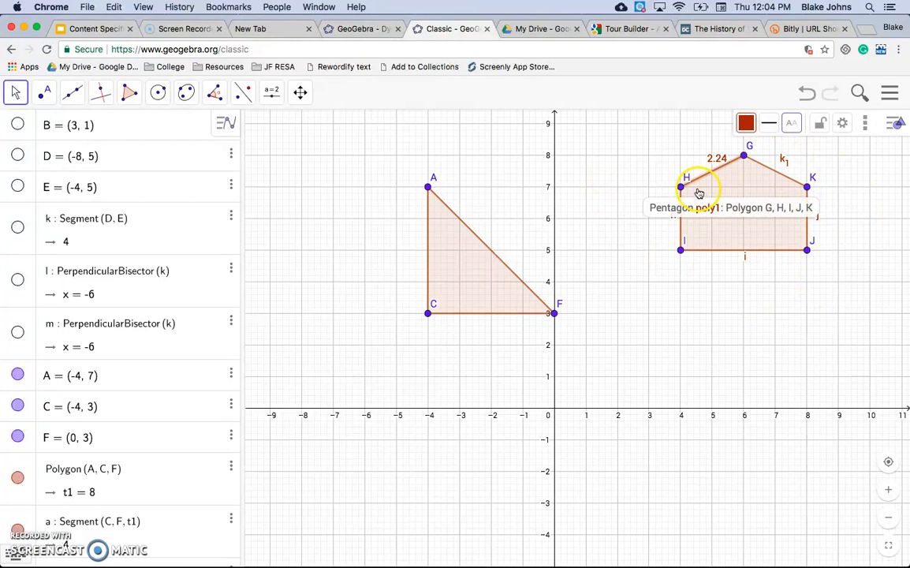
Draw a circle centred at (3, 1) passing through (5, 2) with the Circle with Center through Point tool.
left_click(160, 91)
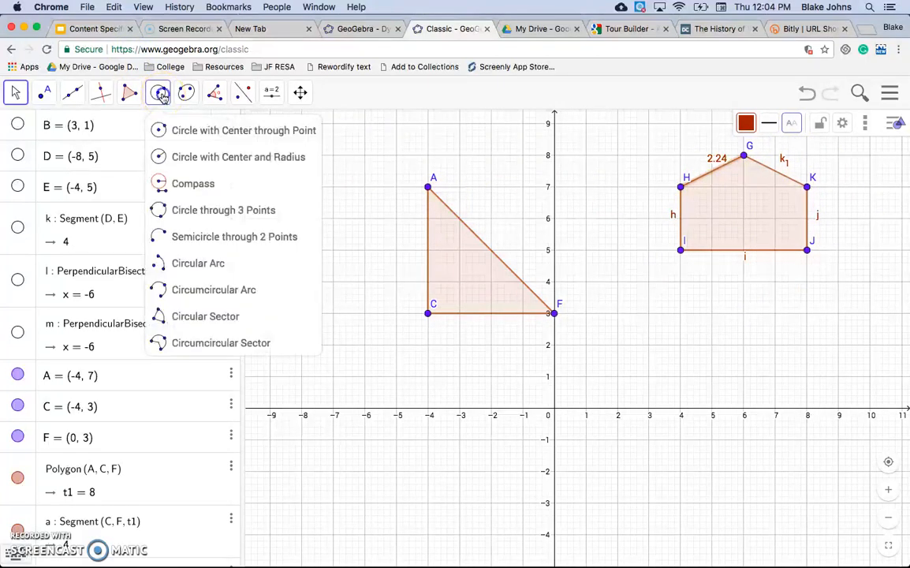
left_click(189, 134)
left_click_drag(651, 377, 712, 345)
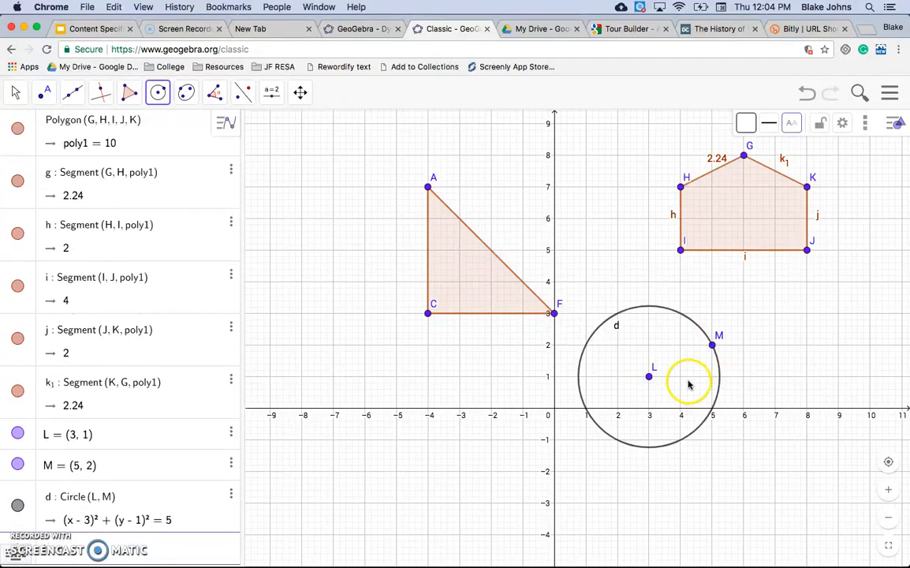
Try to draw a circle with center and radius, placing a center at (-8, 4) and closing the radius prompt.
left_click(158, 93)
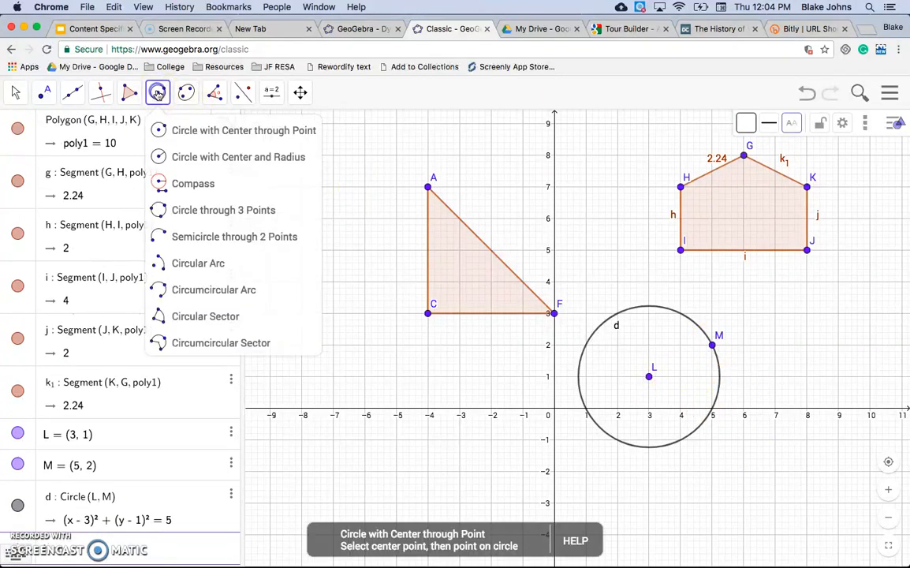
left_click(175, 156)
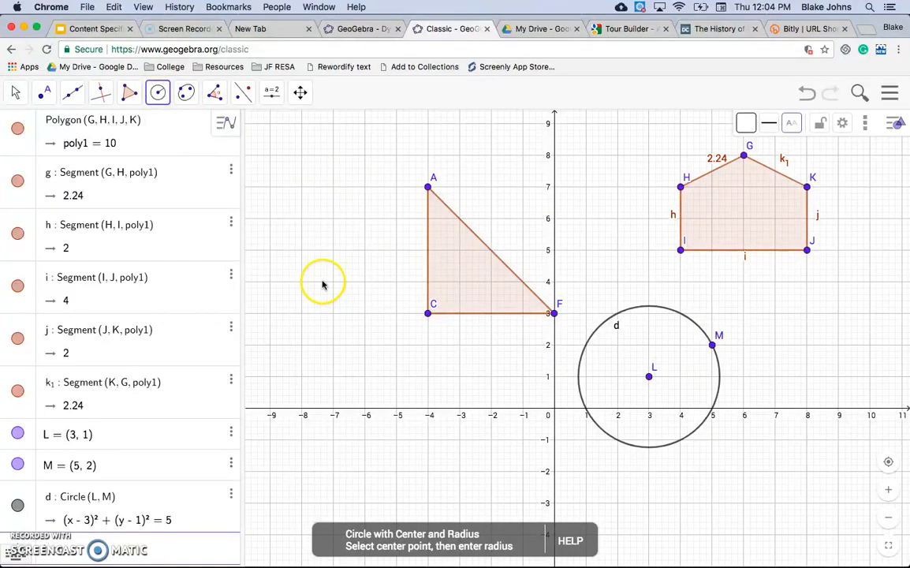
left_click(301, 284)
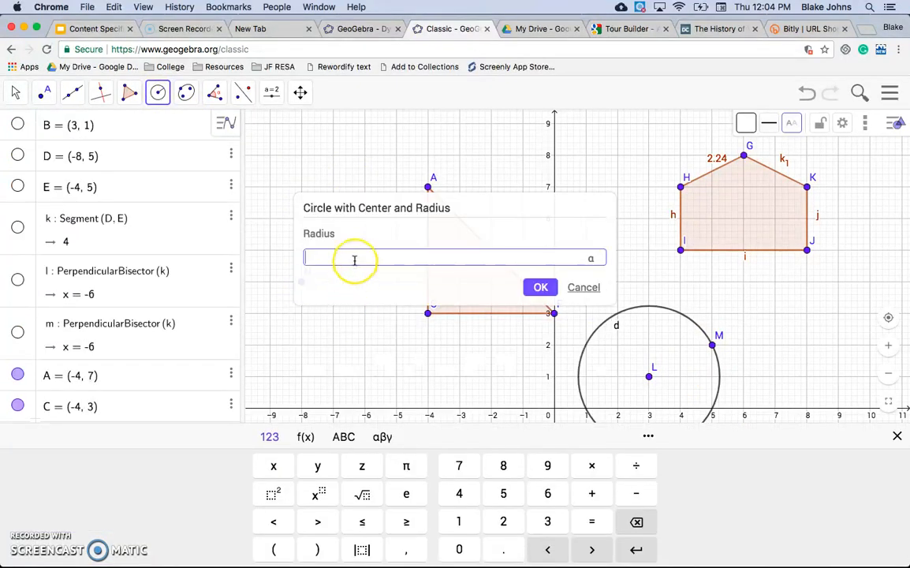
key("Return")
left_click(357, 255)
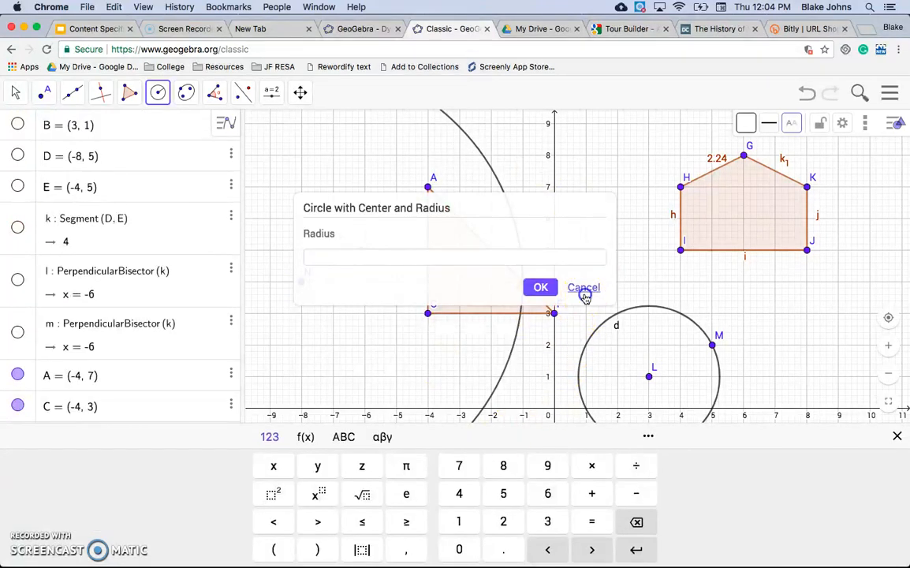
left_click(584, 289)
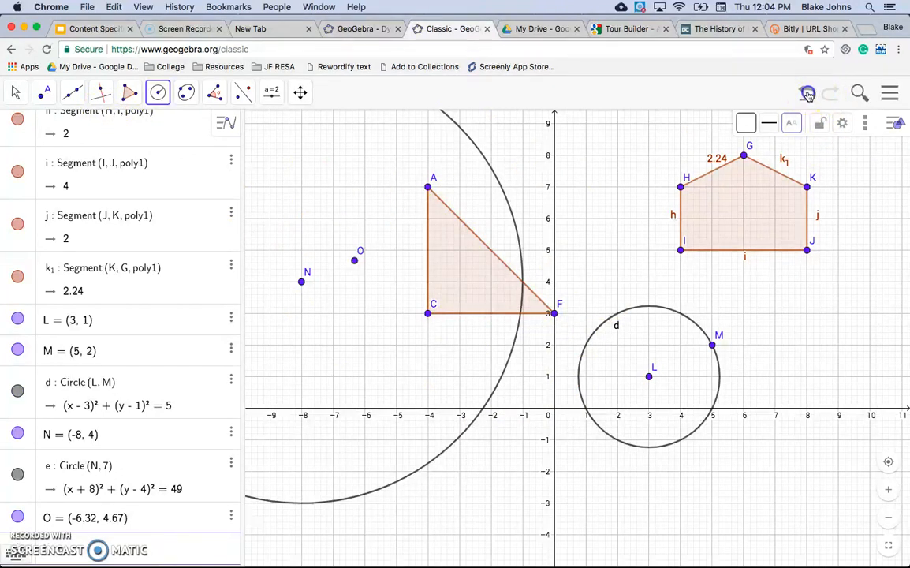
Undo the circles and points just created.
left_click(807, 94)
left_click(808, 95)
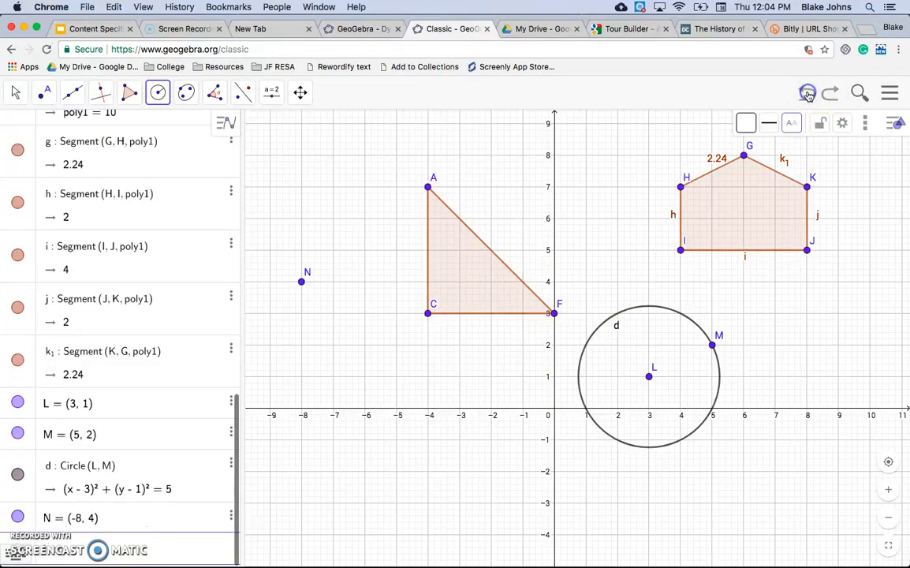
left_click(807, 95)
left_click(807, 94)
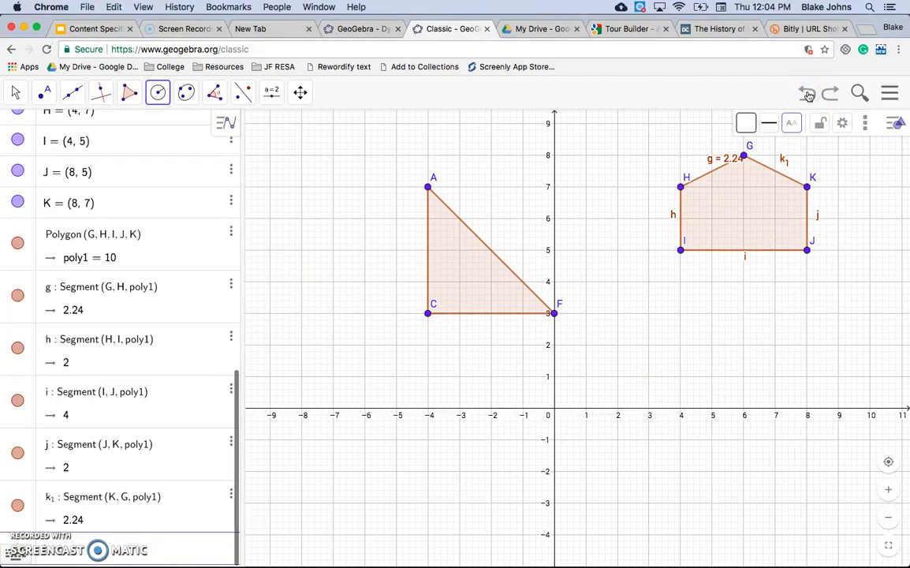
left_click(160, 92)
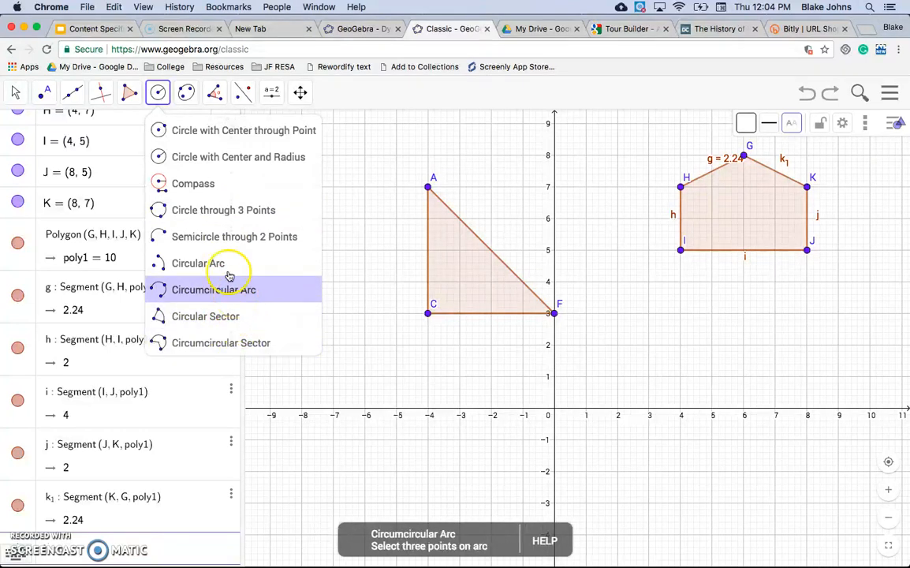
mouse_move(190, 97)
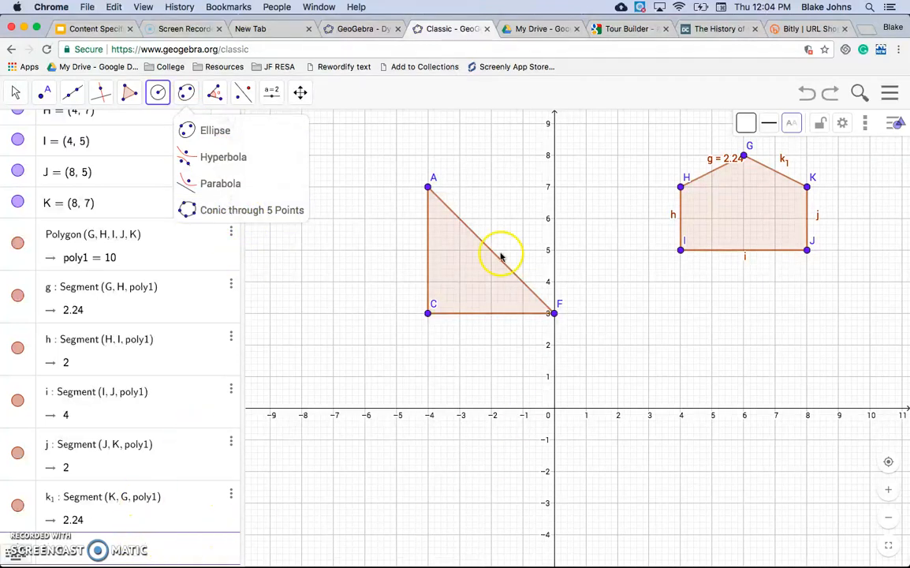
left_click(239, 93)
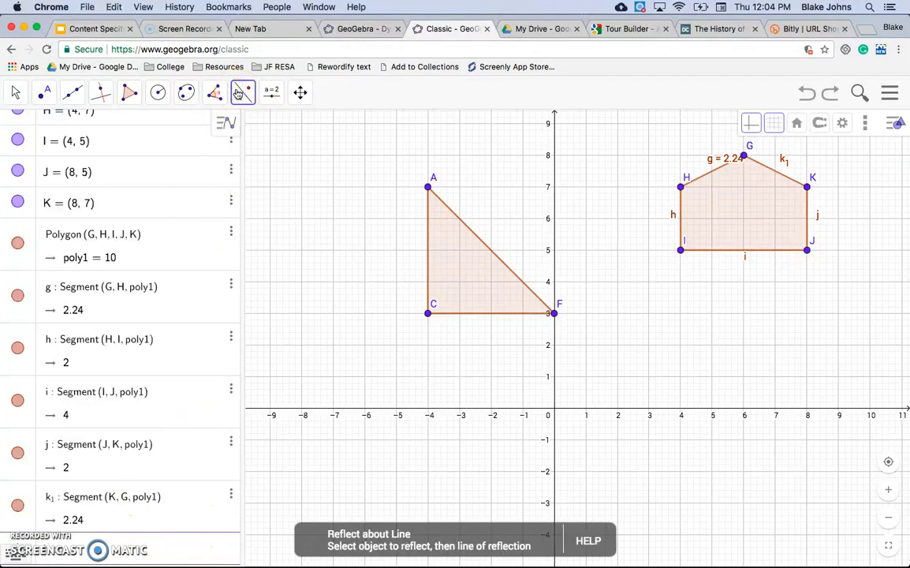
left_click(245, 92)
left_click(272, 92)
left_click(243, 93)
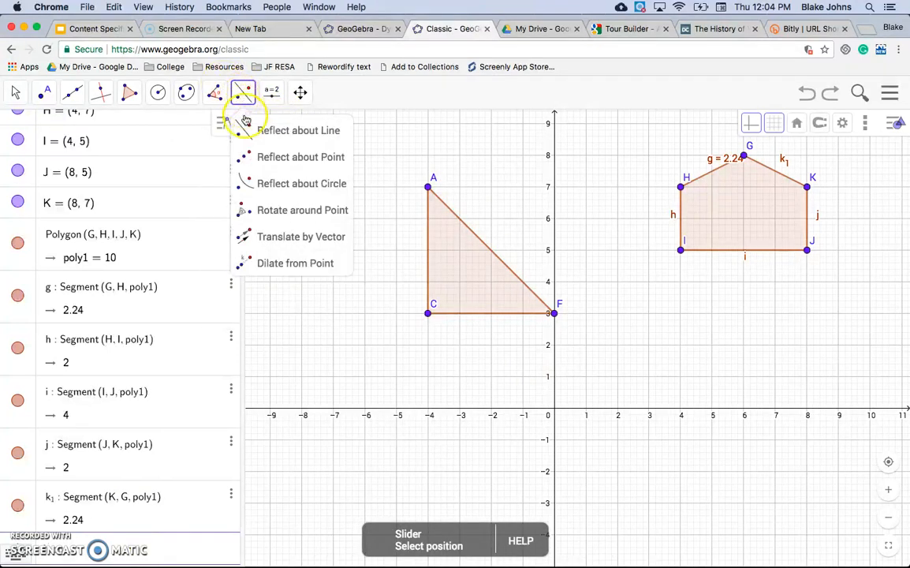
Draw a line through the points (-7, 5) and (-1, 0).
left_click(72, 92)
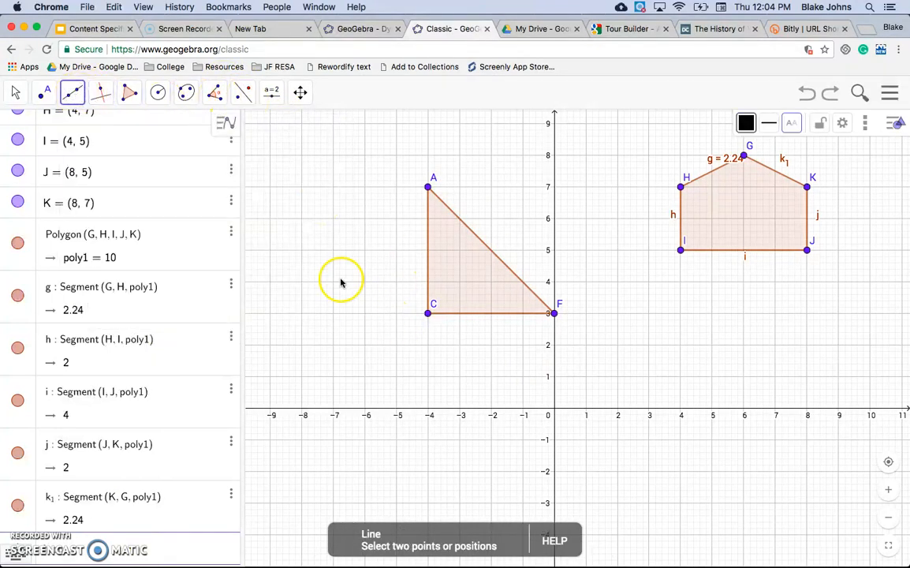
left_click(333, 251)
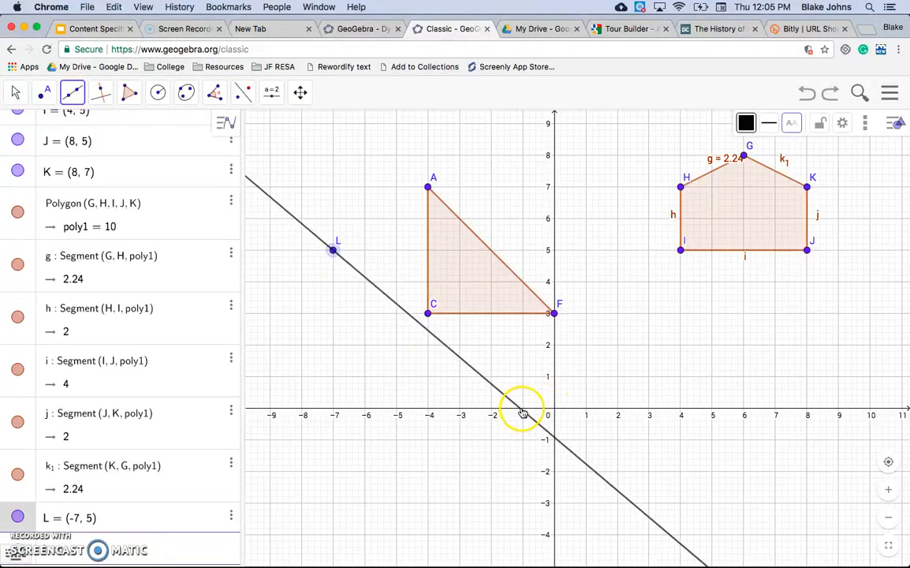
left_click(524, 410)
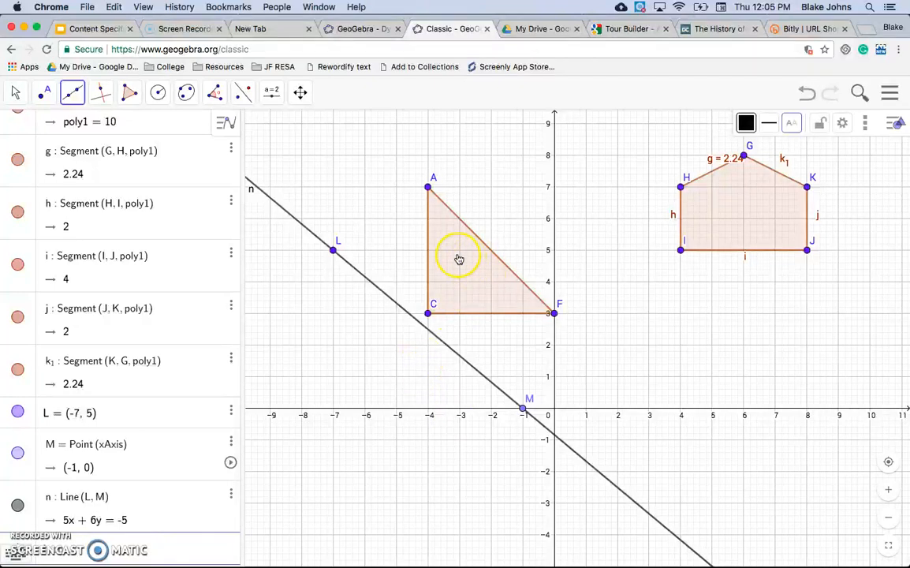
Reflect triangle ACF about the new line using Reflect about Line.
left_click(254, 101)
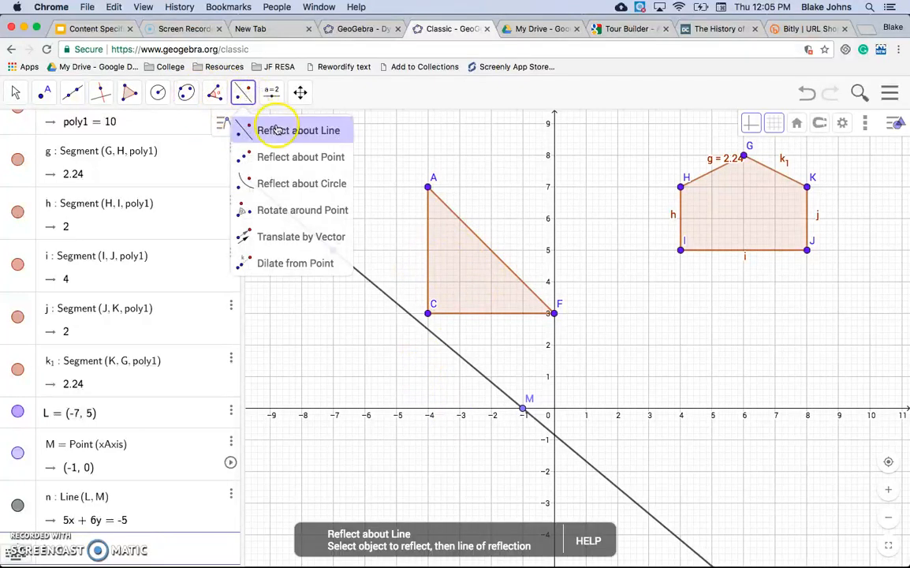
left_click(268, 130)
left_click(465, 264)
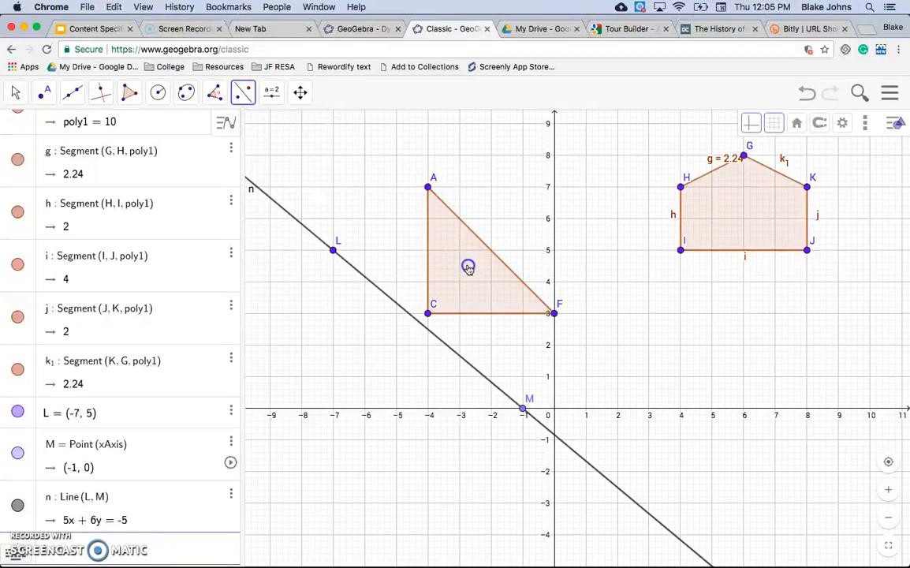
left_click(443, 343)
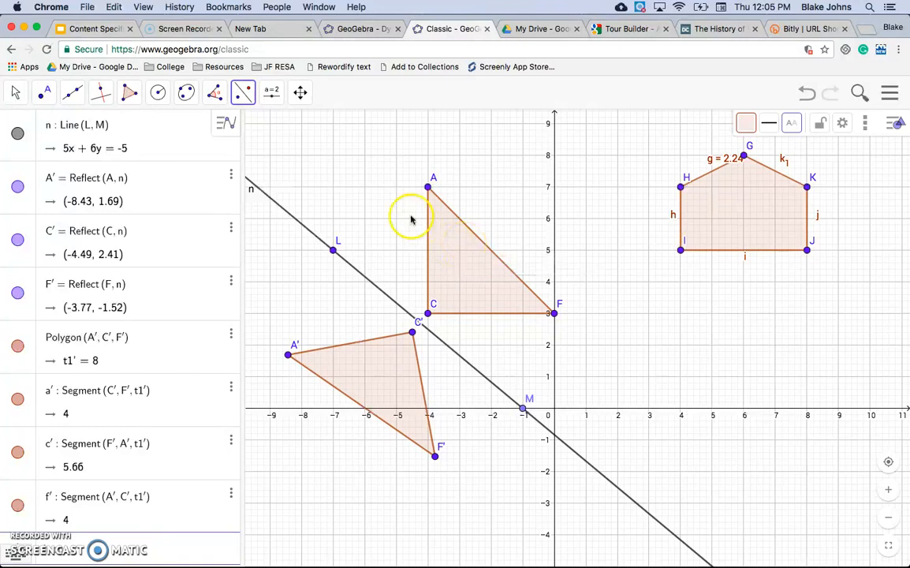
Place a point at (2, 3).
left_click(245, 96)
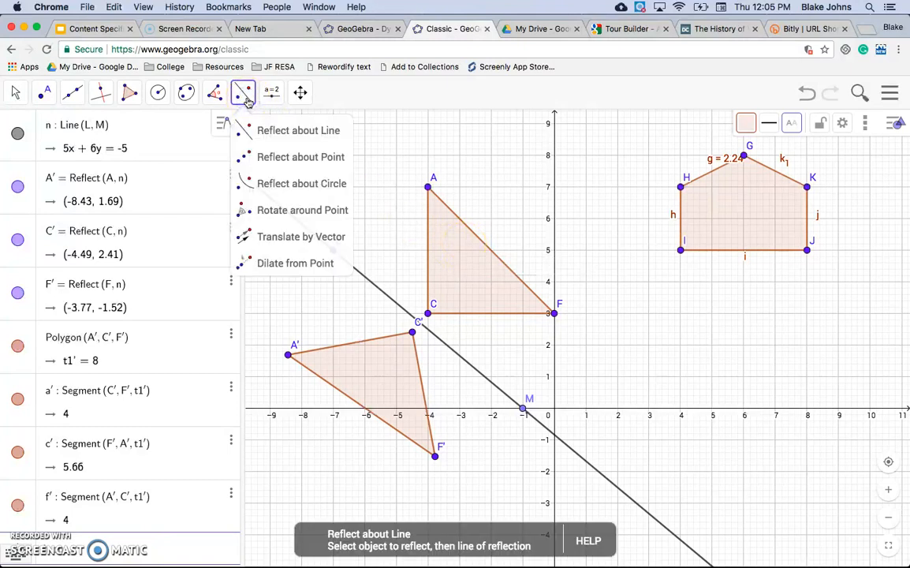
left_click(275, 160)
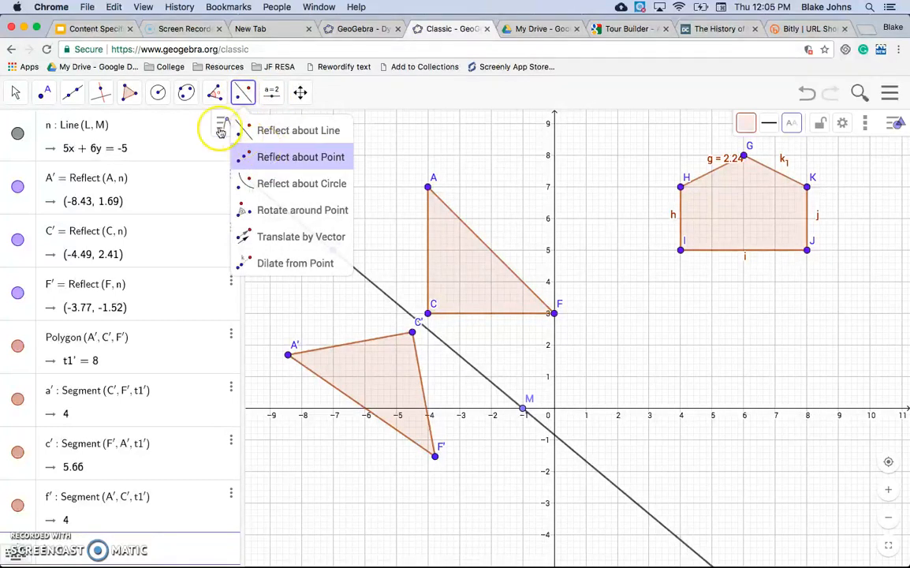
left_click(45, 92)
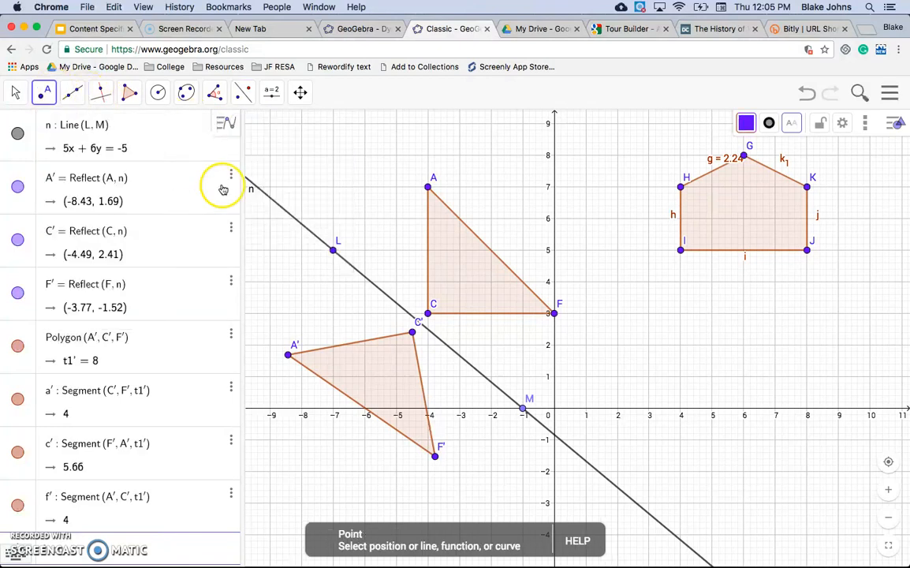
left_click(618, 313)
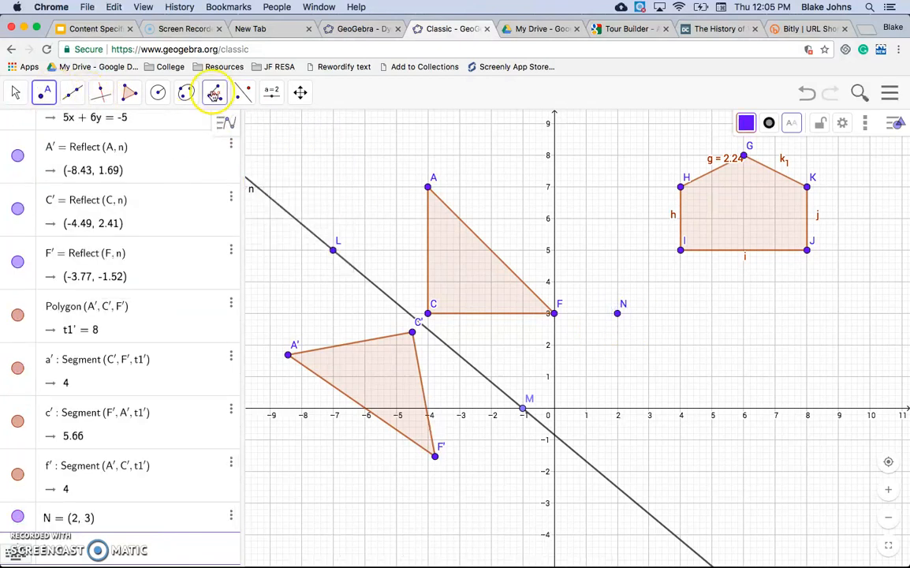
Reflect triangle ACF about the point at (2, 3) using Reflect about Point.
left_click(242, 93)
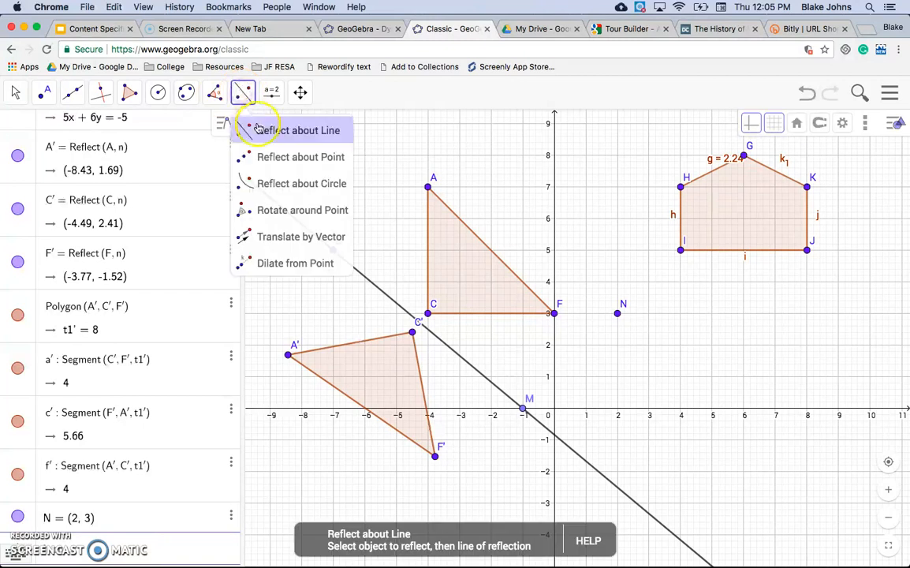
left_click(271, 156)
left_click(483, 300)
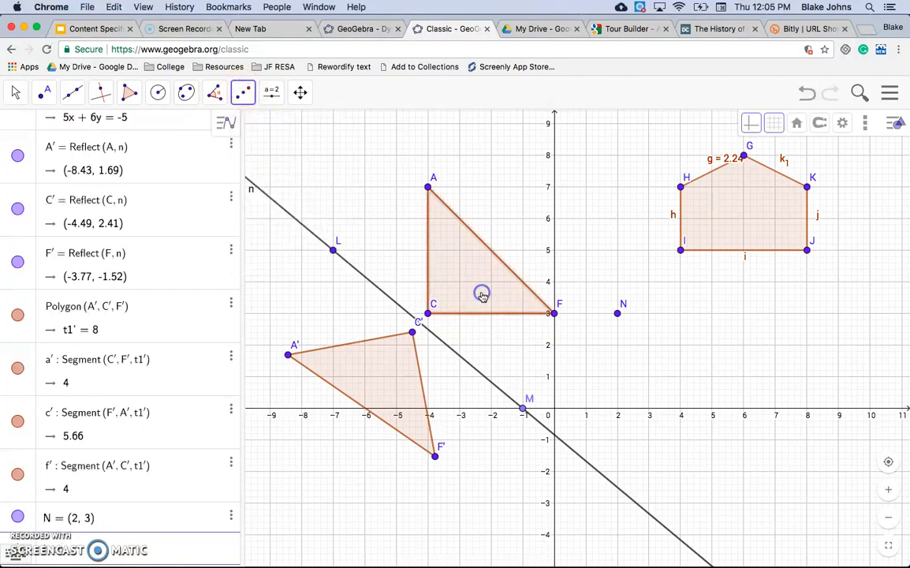
left_click(617, 313)
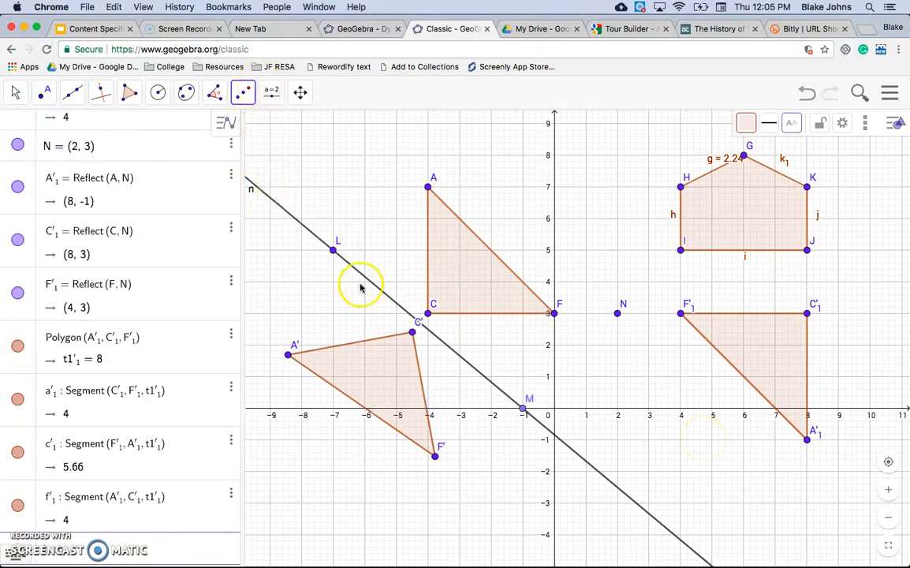
Rotate triangle ACF 180° counterclockwise around the point at (2, 3).
left_click(244, 93)
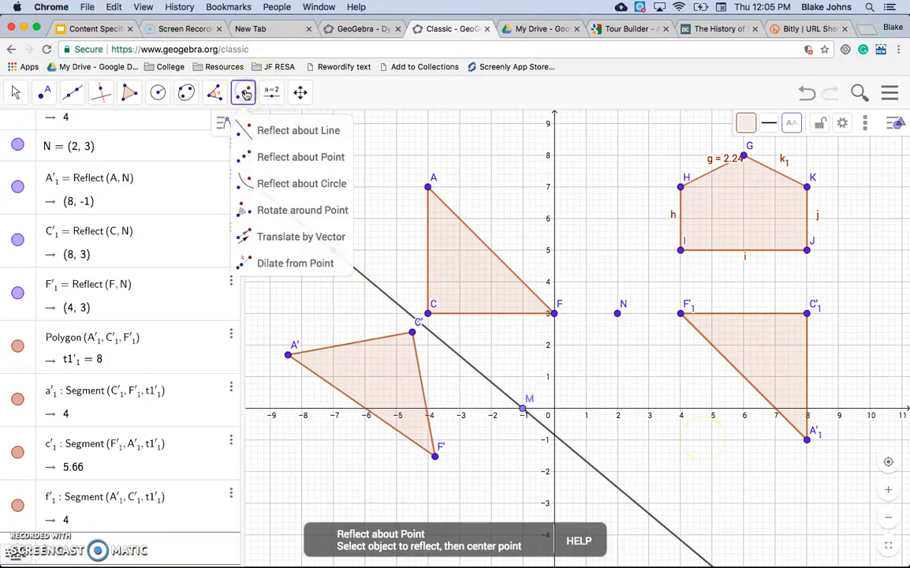
left_click(282, 211)
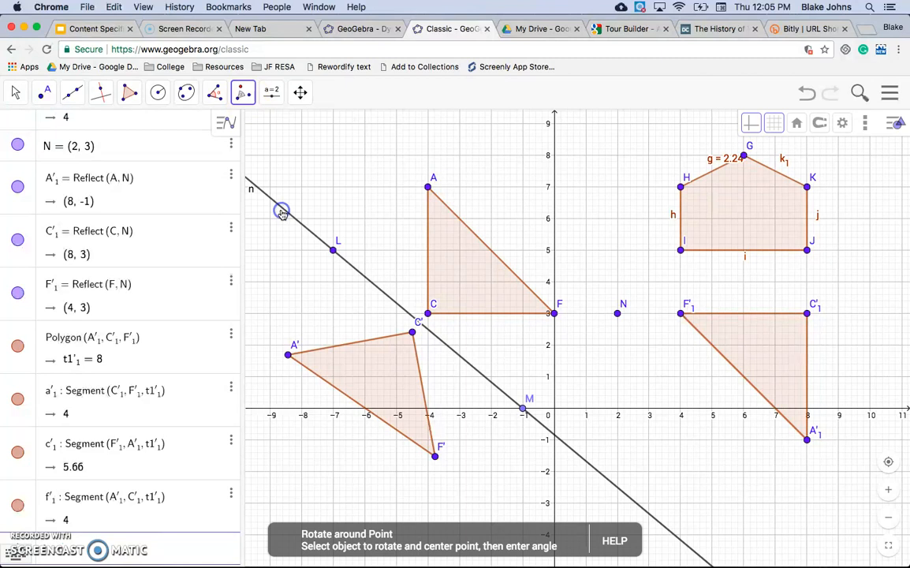
left_click(484, 284)
left_click(617, 313)
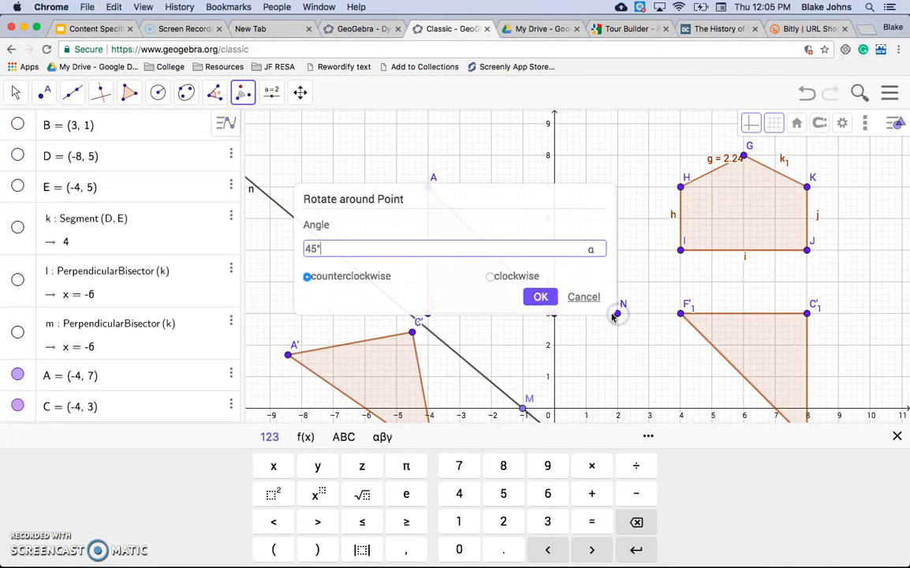
left_click_drag(315, 247, 310, 247)
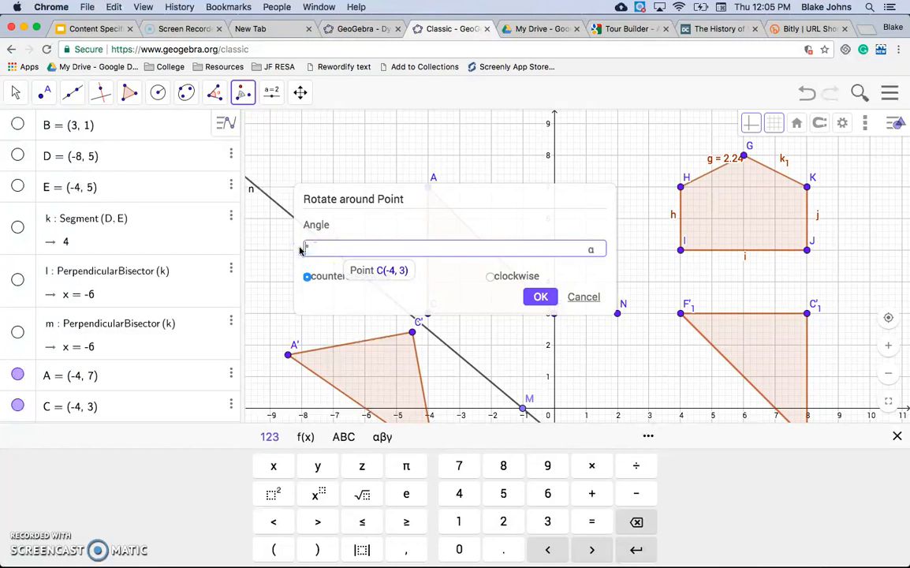
type("180")
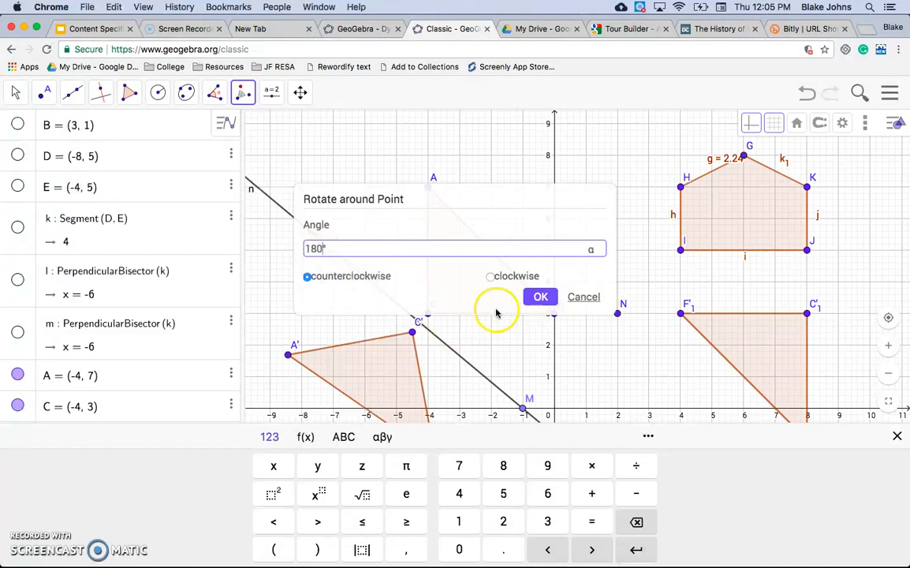
left_click(546, 300)
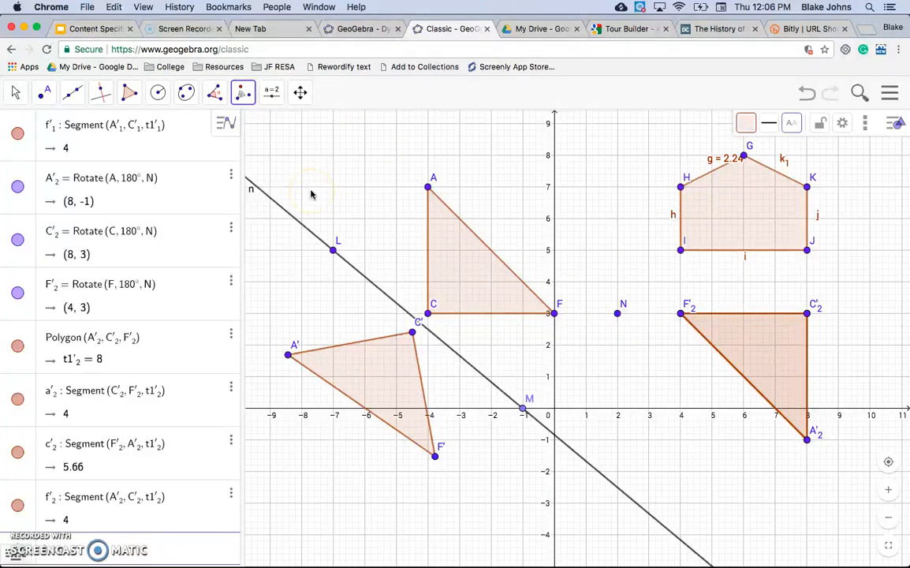
Try to rotate the triangle around another point, cancelling the angle prompt.
left_click(476, 274)
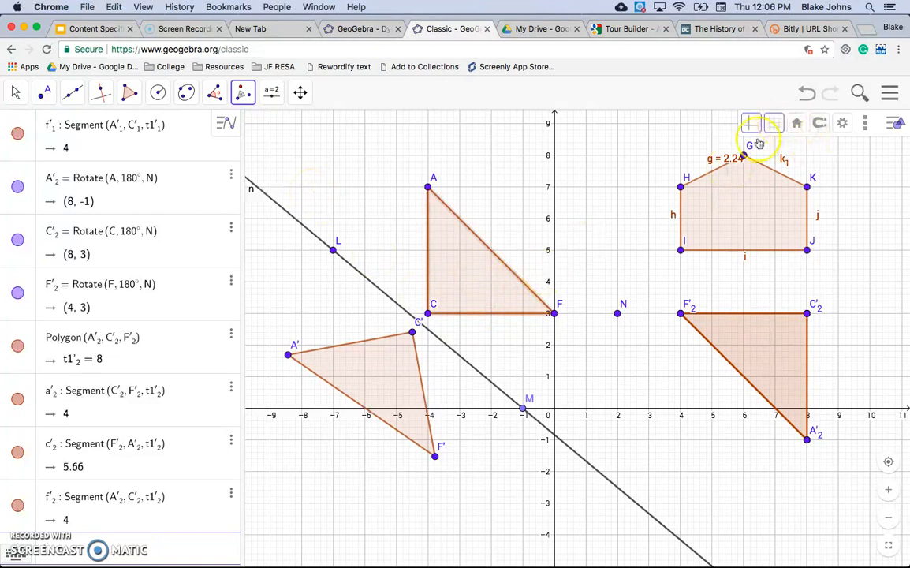
left_click(428, 186)
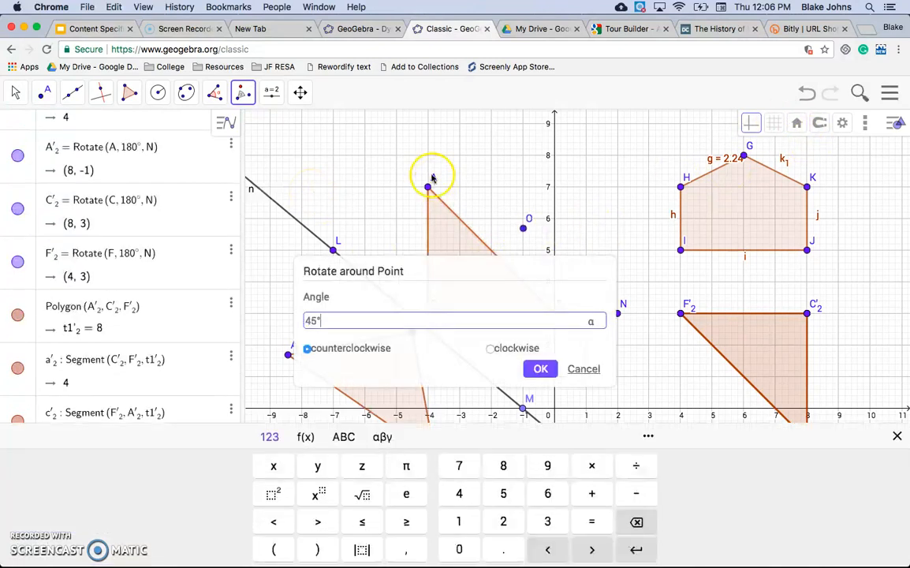
left_click(581, 298)
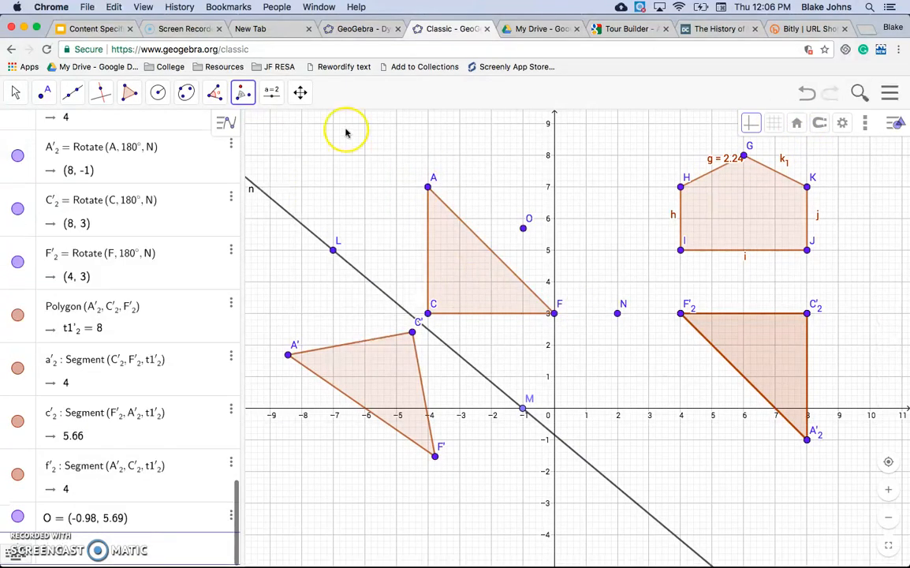
Select triangle ACF and change its color to gray.
left_click(16, 91)
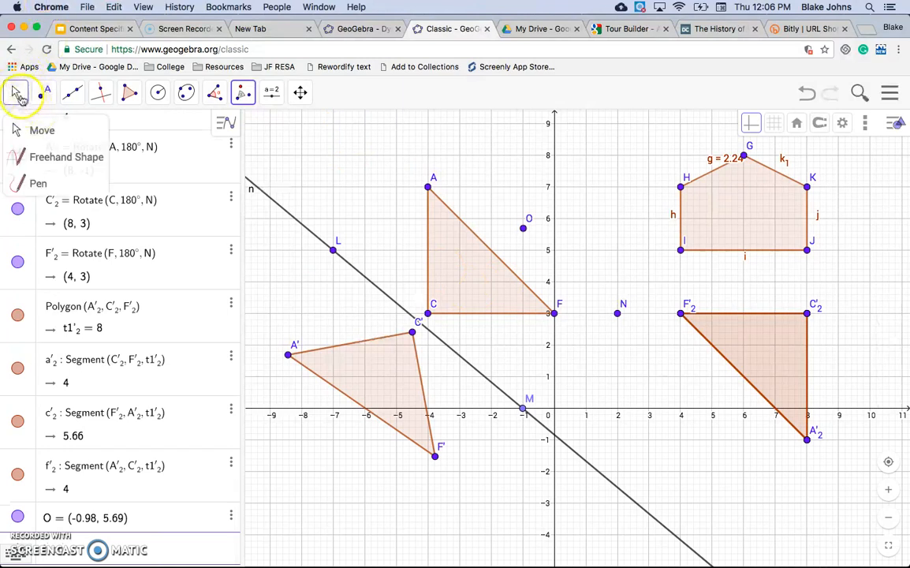
left_click(17, 92)
left_click(471, 270)
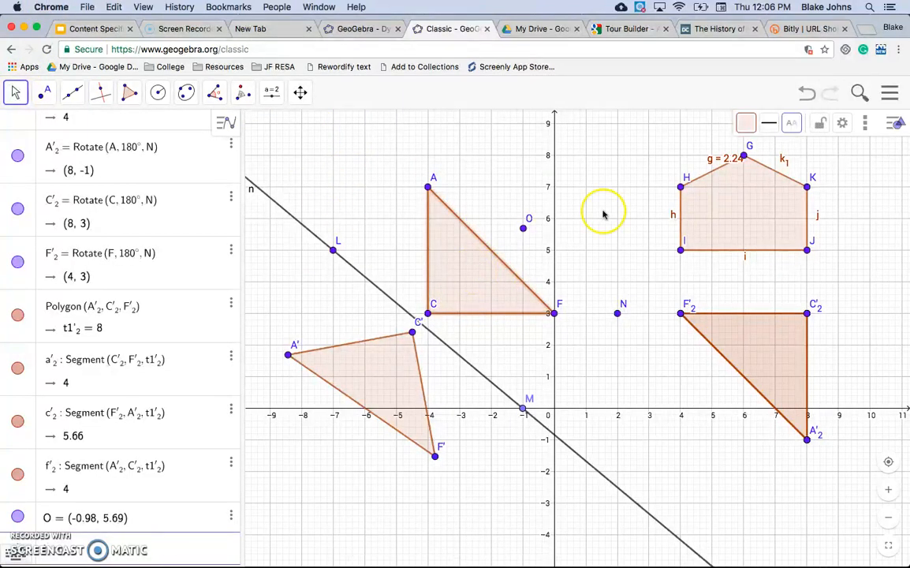
left_click(747, 124)
left_click(750, 174)
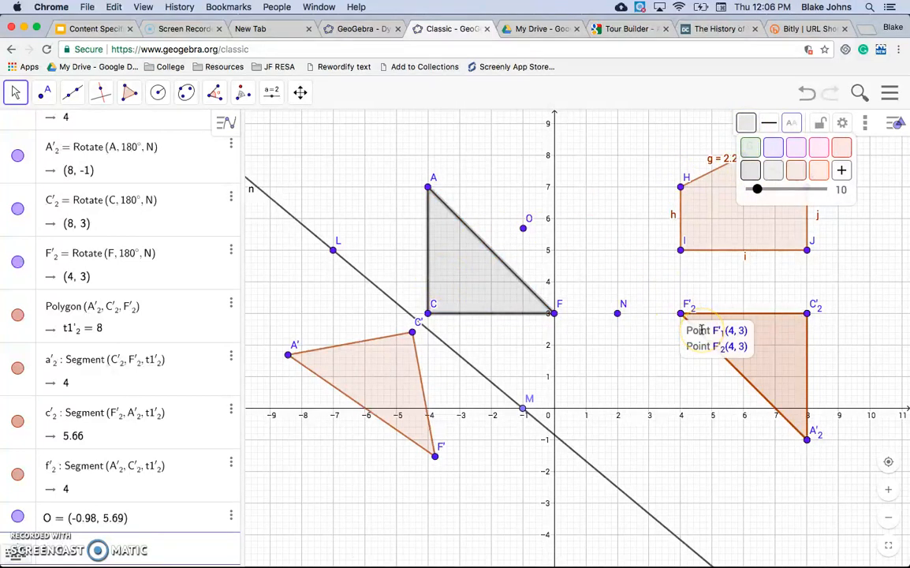
Undo the recent constructions to return the graphics view to an earlier, empty state.
left_click(597, 97)
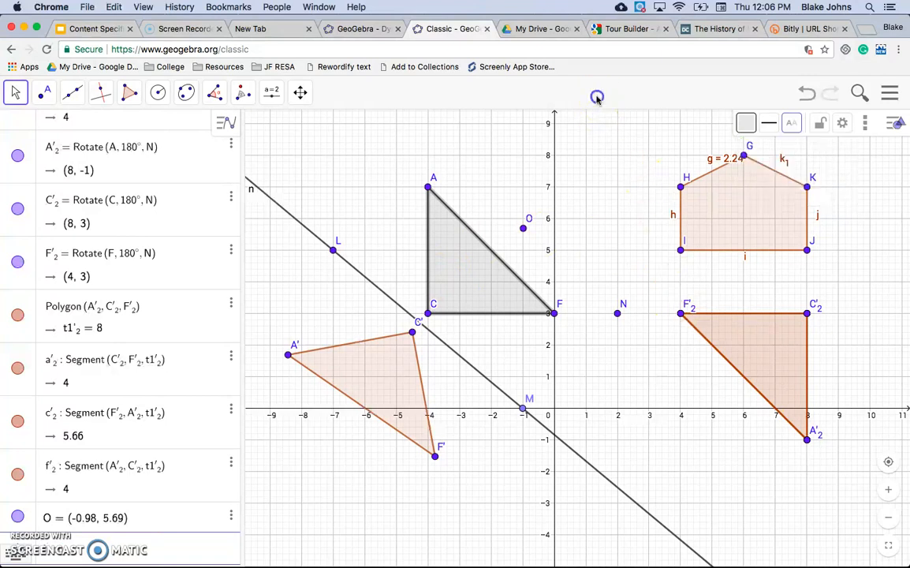
left_click(116, 551)
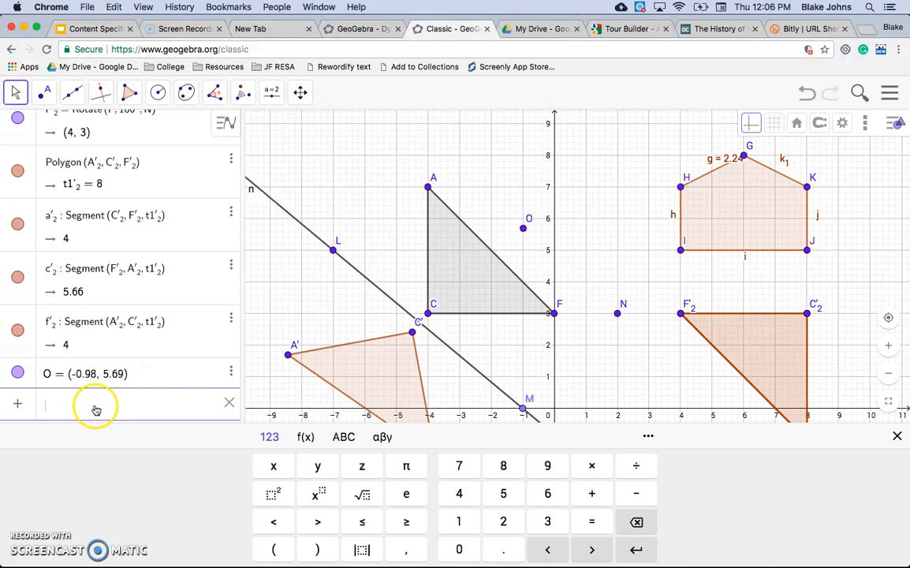
scroll(71, 213, "up", 3)
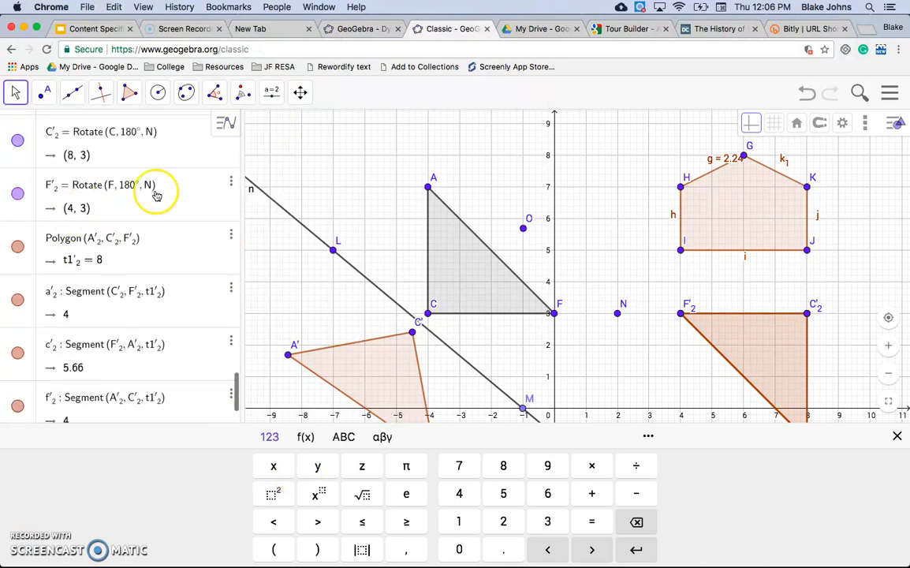
left_click(218, 152)
left_click(15, 173)
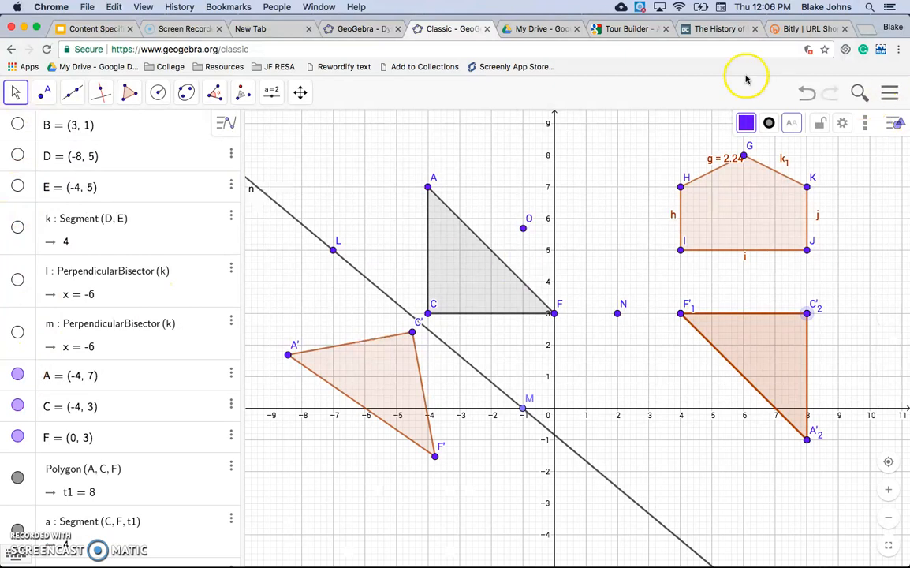
left_click(808, 94)
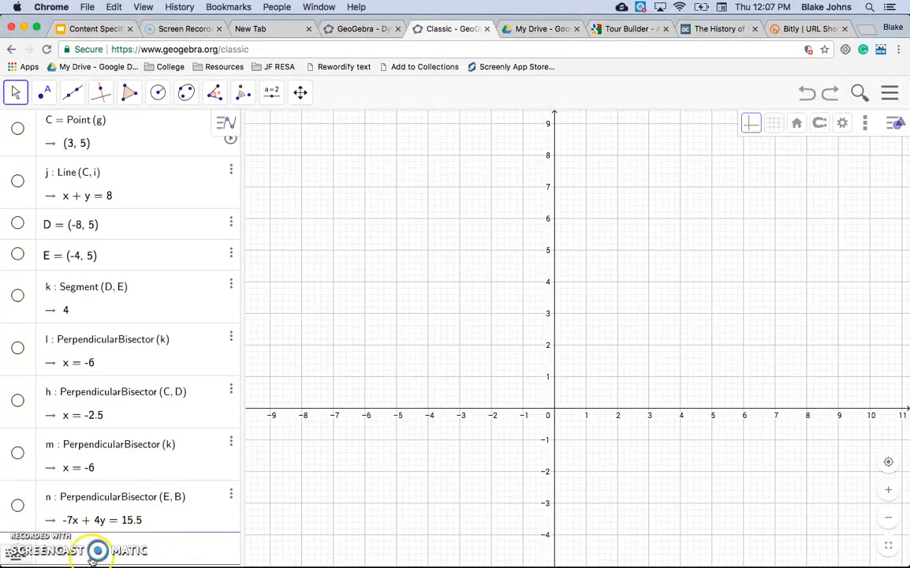
Enter the line y = 2x + 1 in the input bar.
left_click(96, 554)
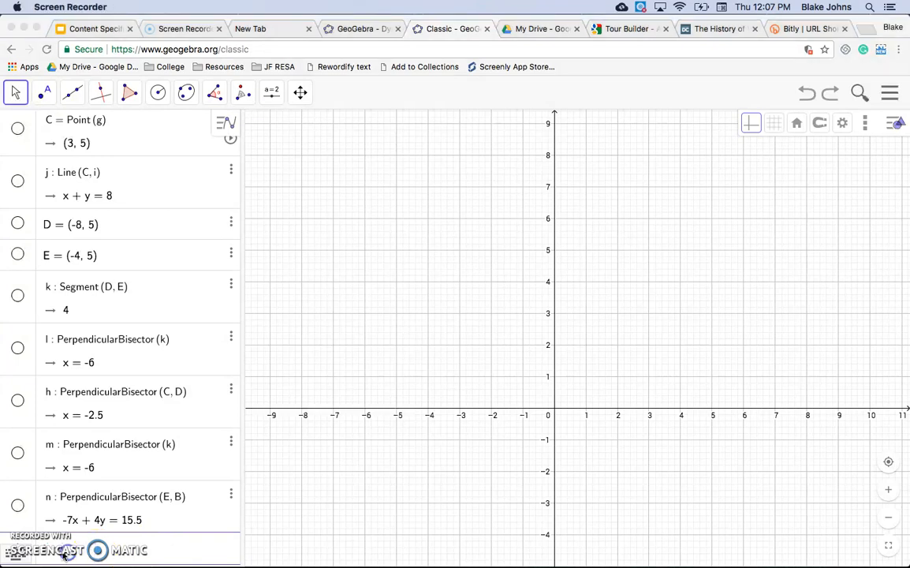
scroll(264, 430, "up", 5)
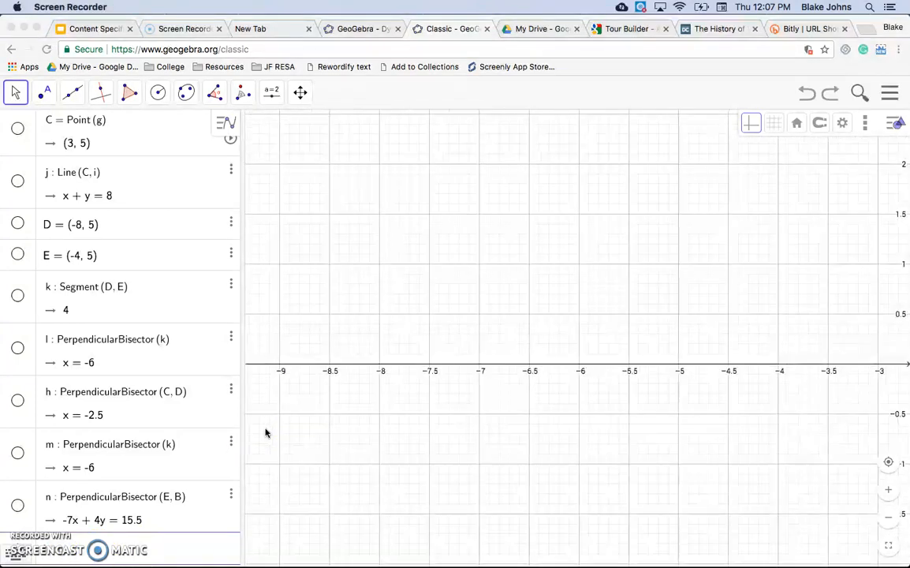
left_click(19, 556)
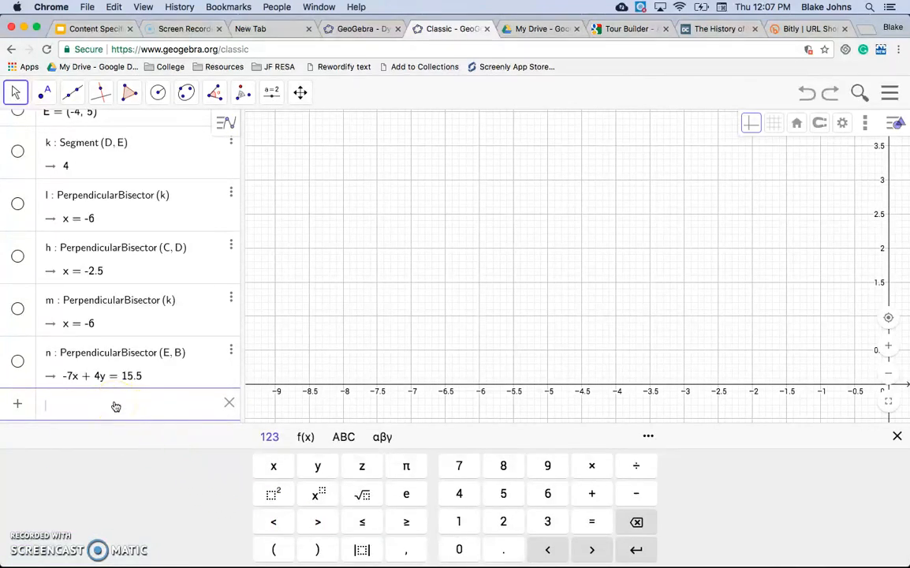
type("y = 2")
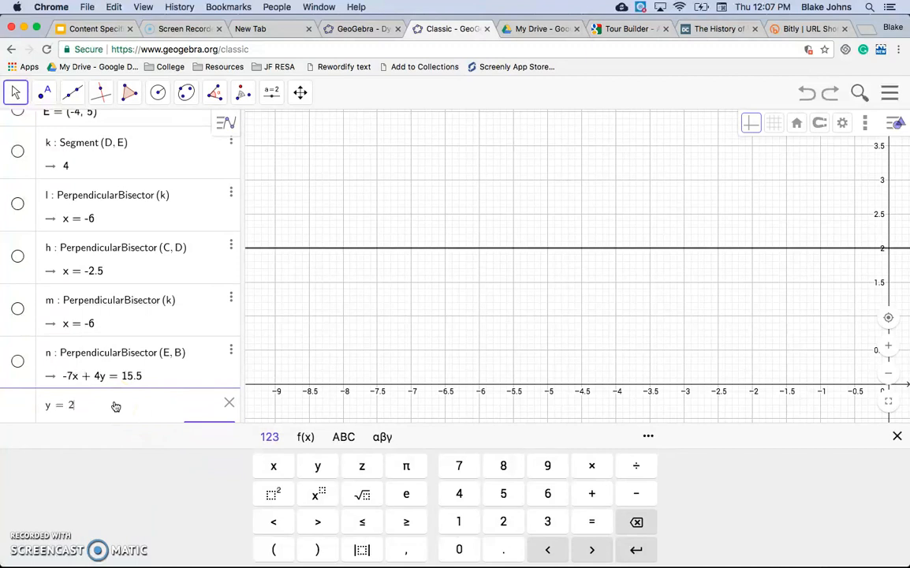
type("x + 1")
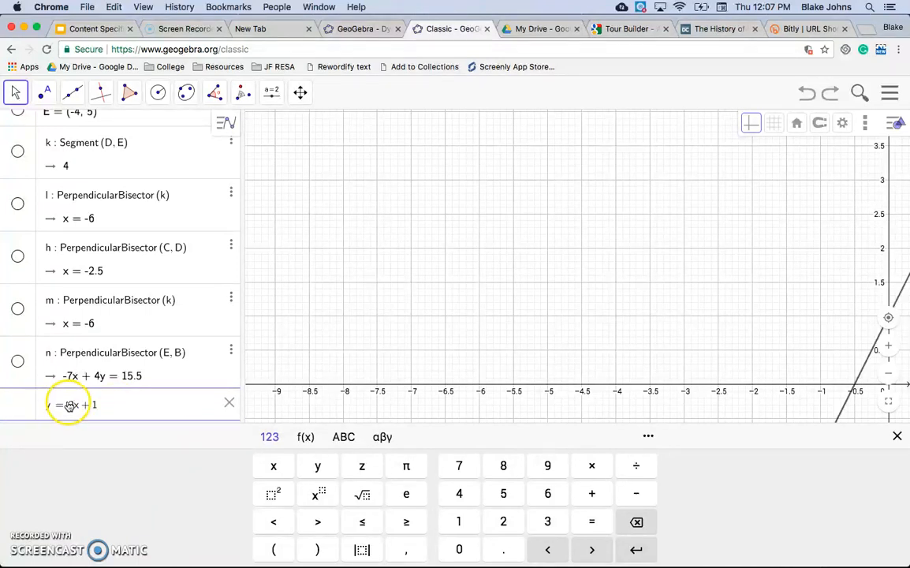
left_click(564, 380)
left_click_drag(723, 365, 473, 333)
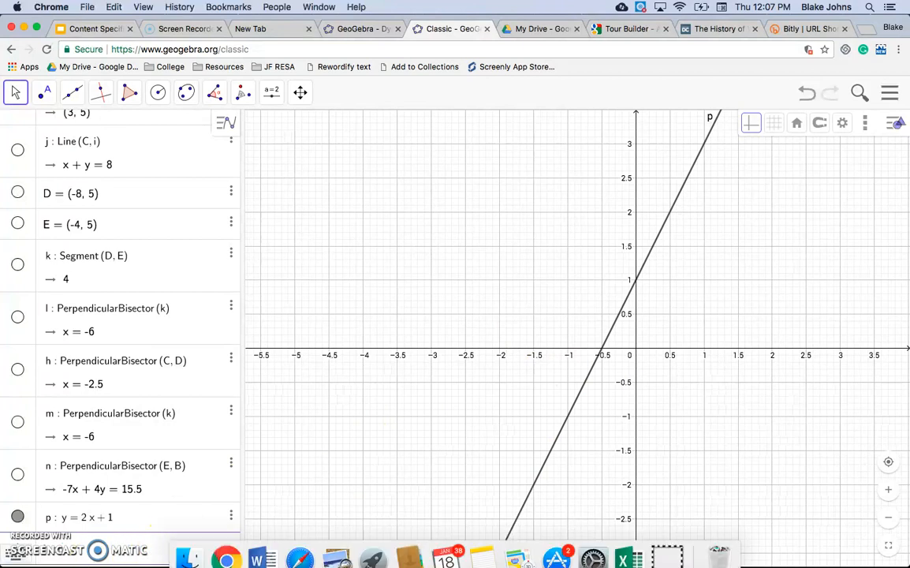
Enter the circle (x − 2)^2 + (y − 3)^2 = 2 in the input bar.
left_click(6, 559)
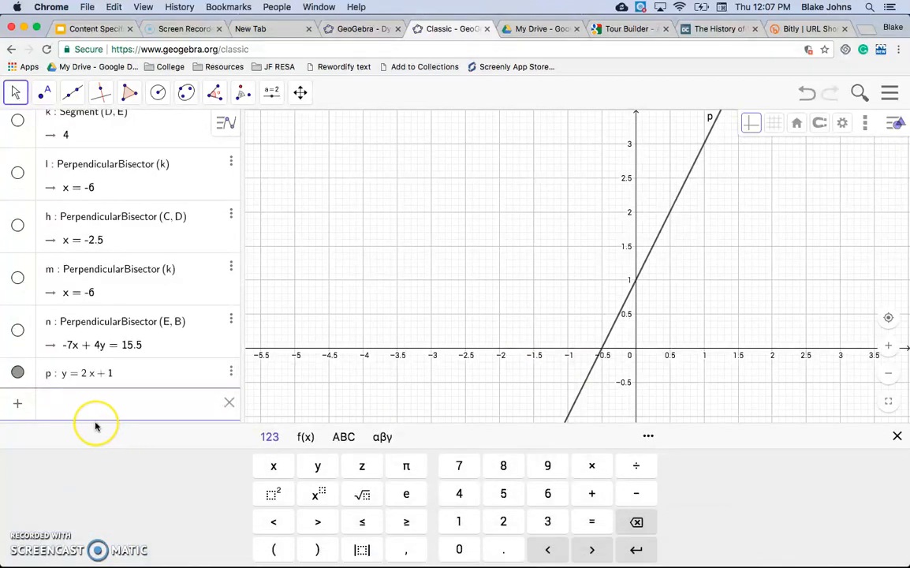
type("(")
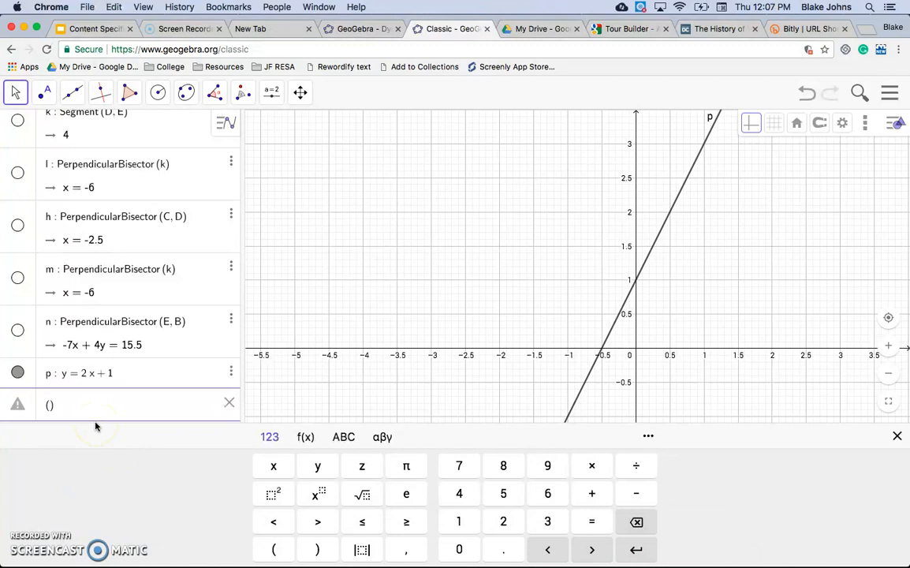
type("x")
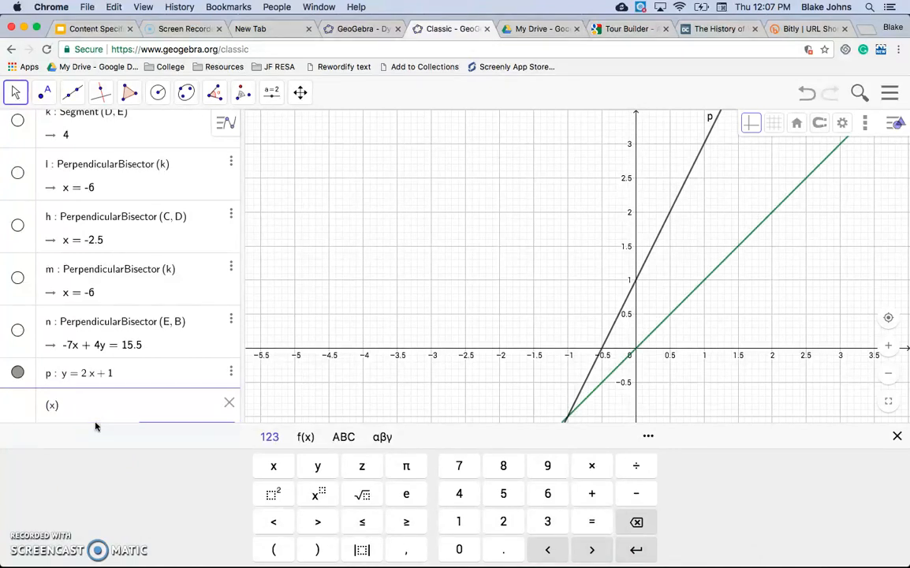
type("-2")
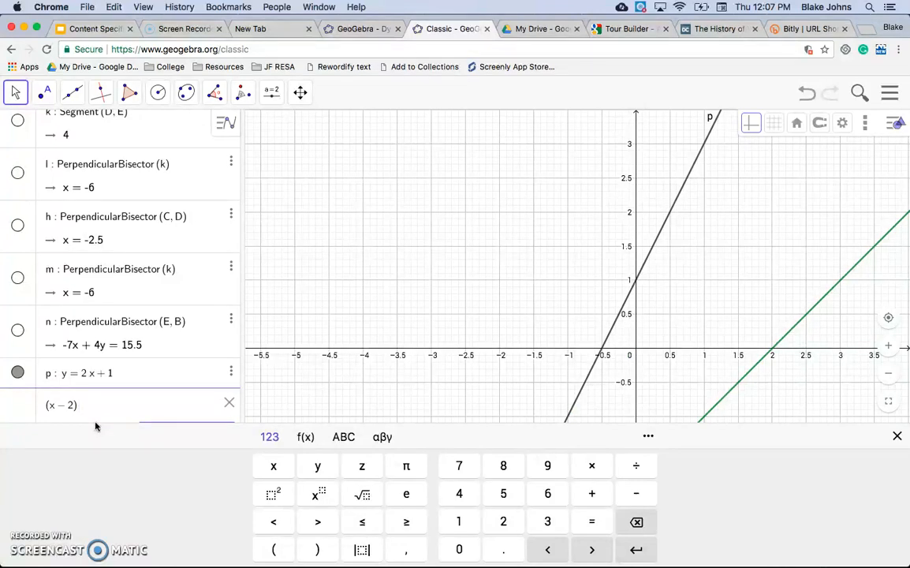
type("^2")
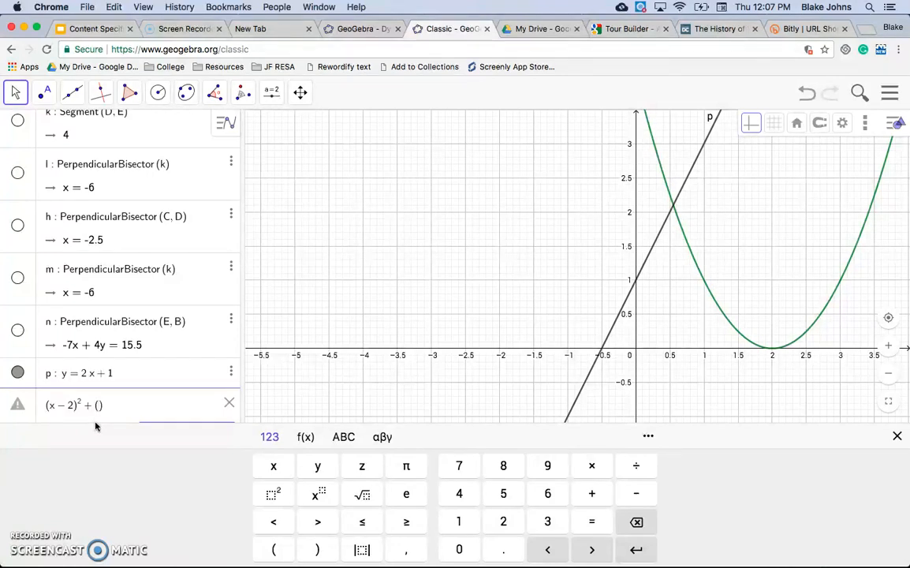
type("y-")
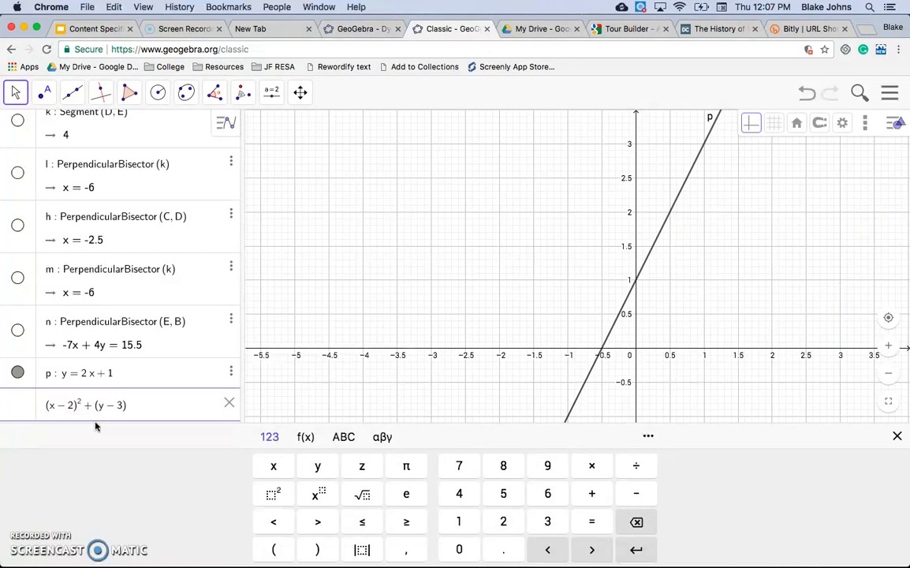
type("^2")
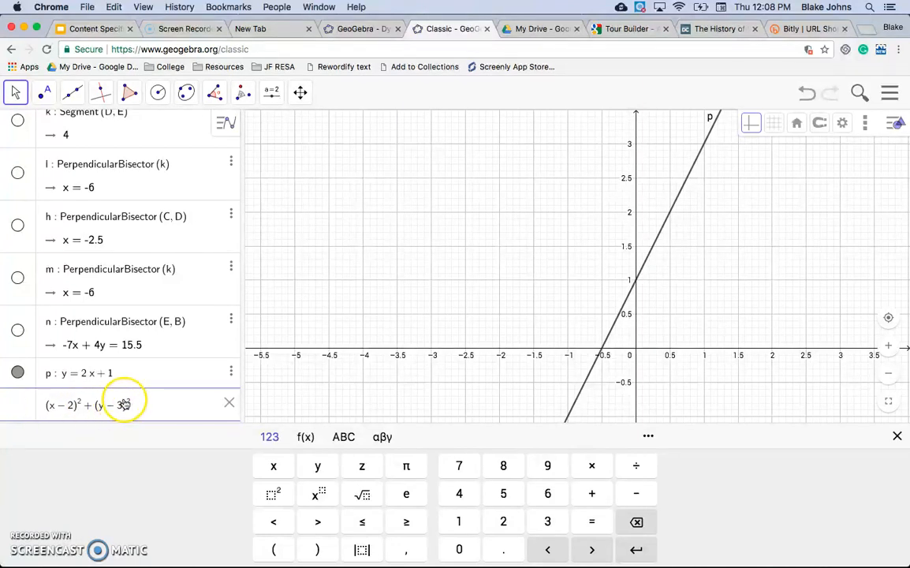
type("25")
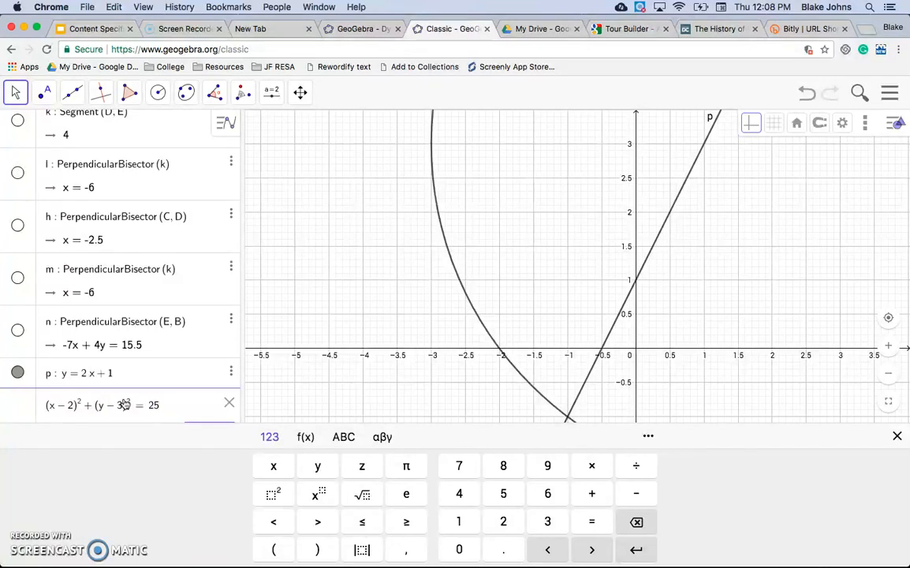
key("BackSpace")
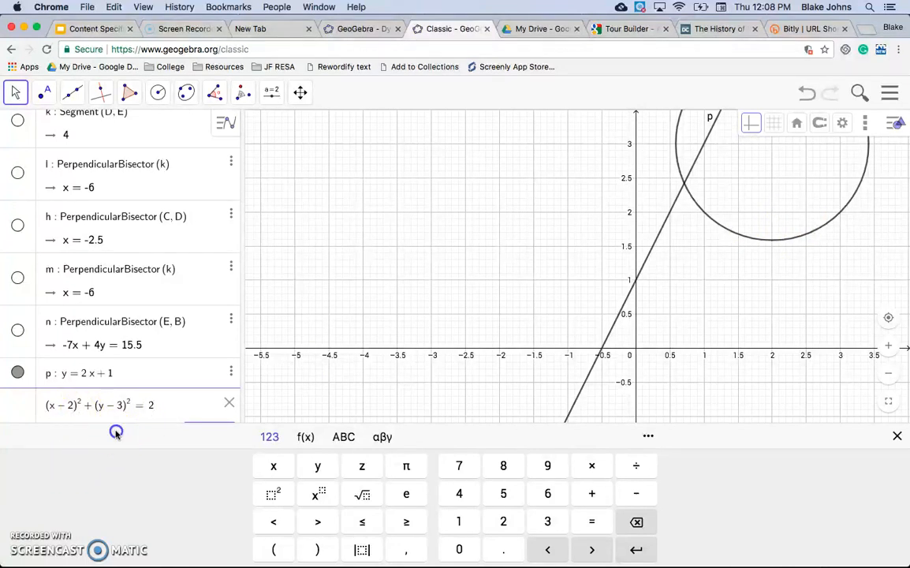
key("Return")
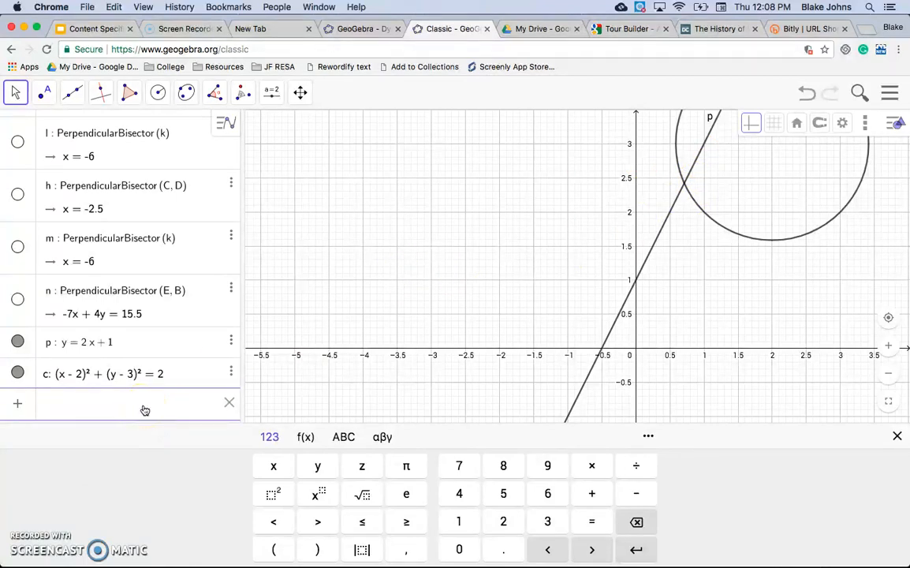
Place an Integer slider with minimum -5, maximum 5 and increment .5.
left_click(269, 100)
left_click(282, 130)
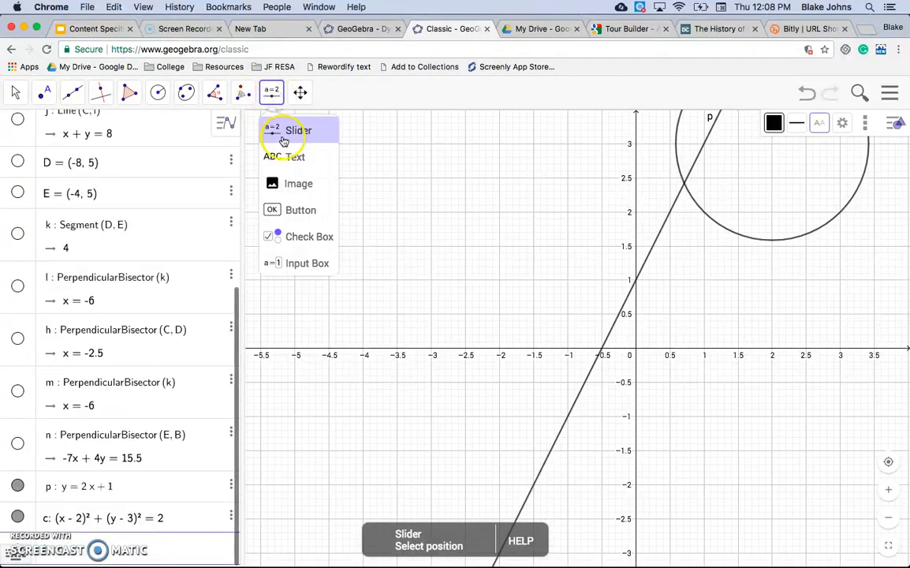
left_click(292, 138)
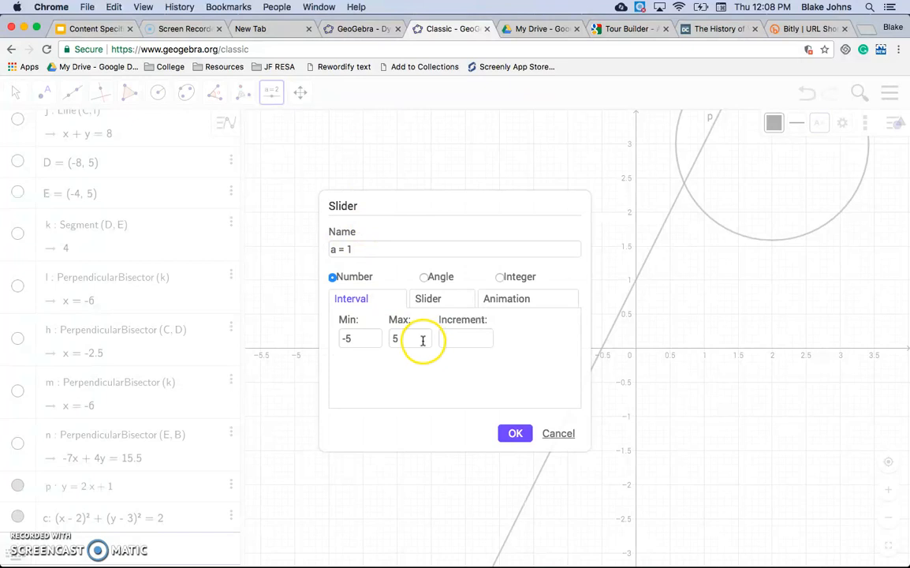
left_click(517, 436)
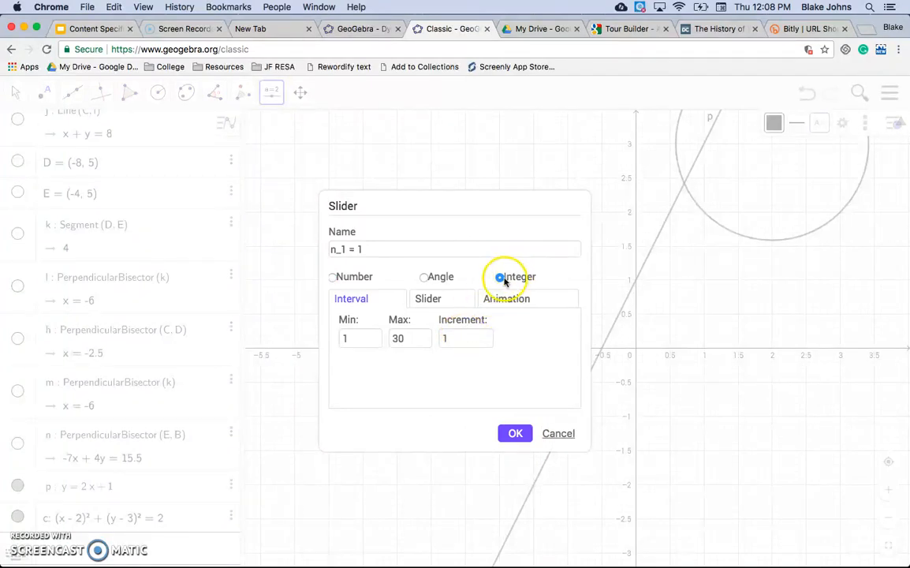
left_click(455, 338)
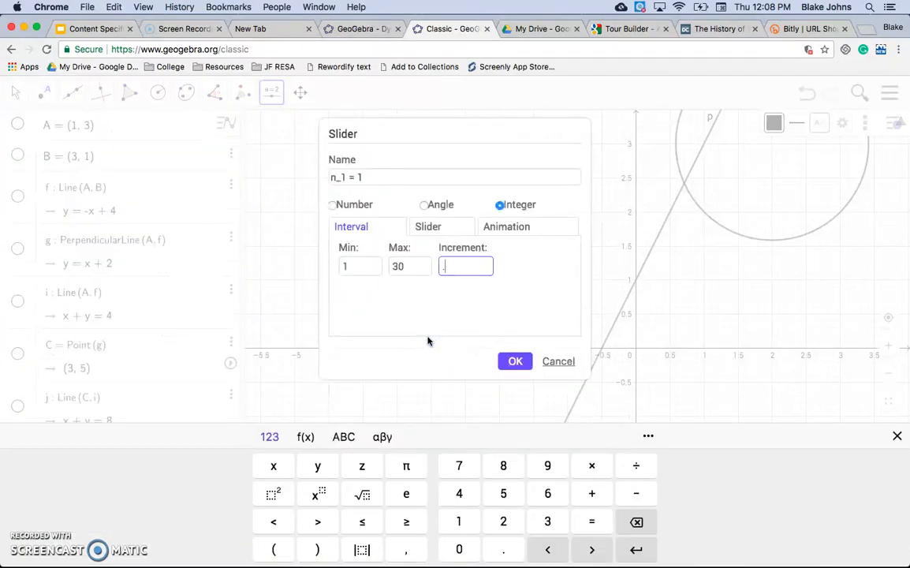
double_click(389, 267)
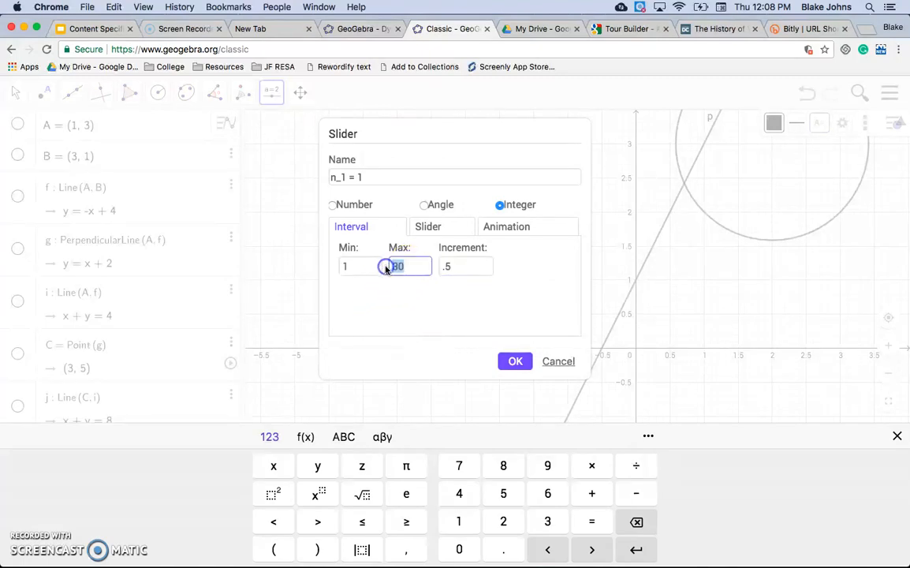
left_click(339, 268)
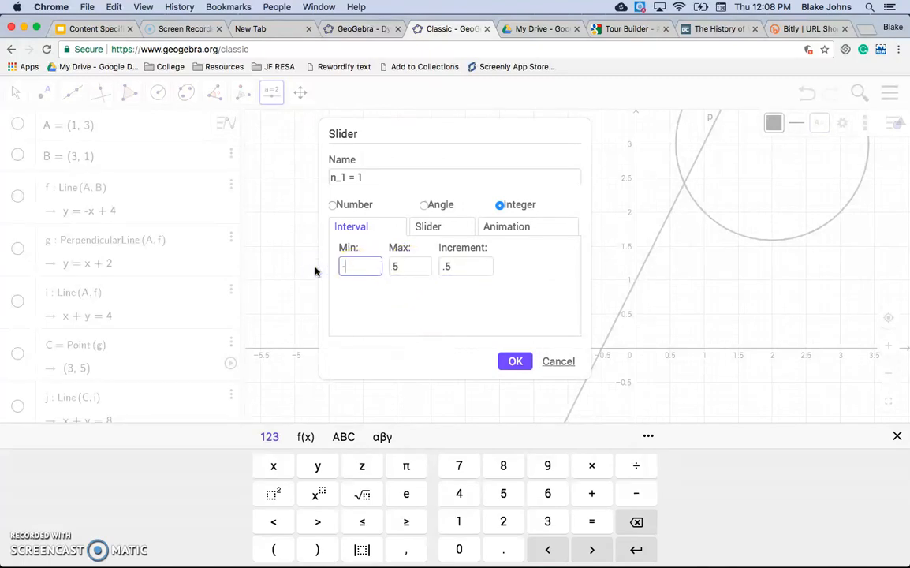
left_click(371, 310)
left_click(520, 362)
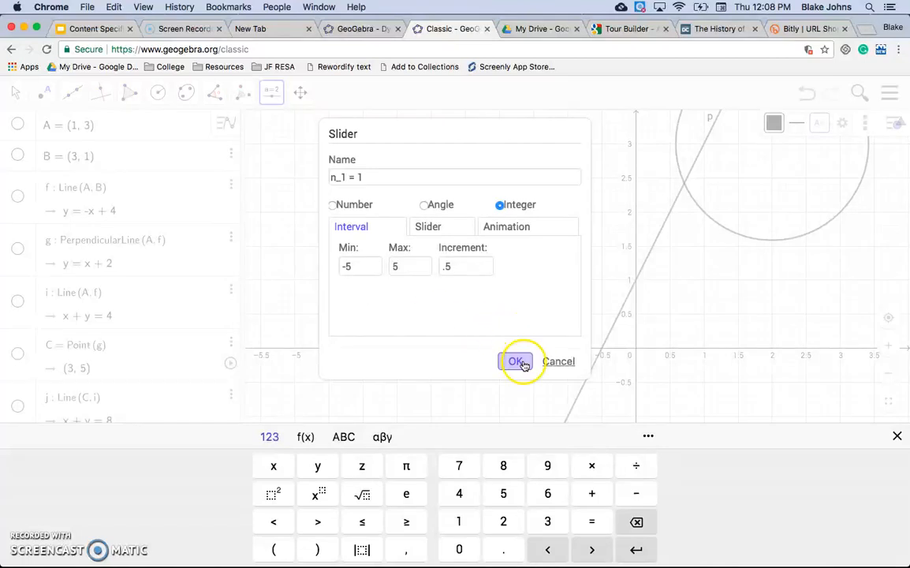
Drag the slider n1 to 0.5.
left_click(404, 203)
left_click(370, 138)
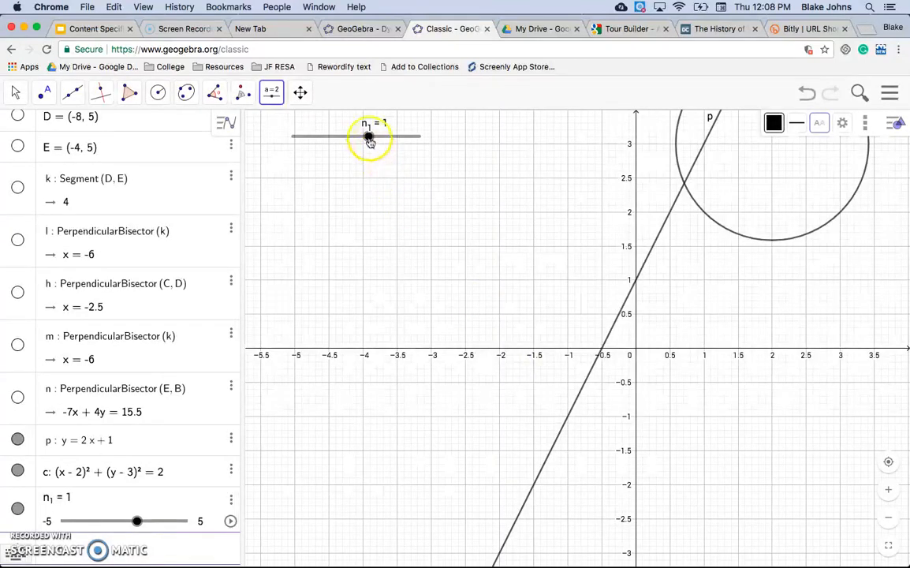
mouse_move(369, 139)
left_mouse_down()
mouse_move(384, 139)
mouse_move(363, 141)
left_mouse_up()
Create an Integer slider named a with minimum -5, maximum 5 and increment .5.
left_click(335, 143)
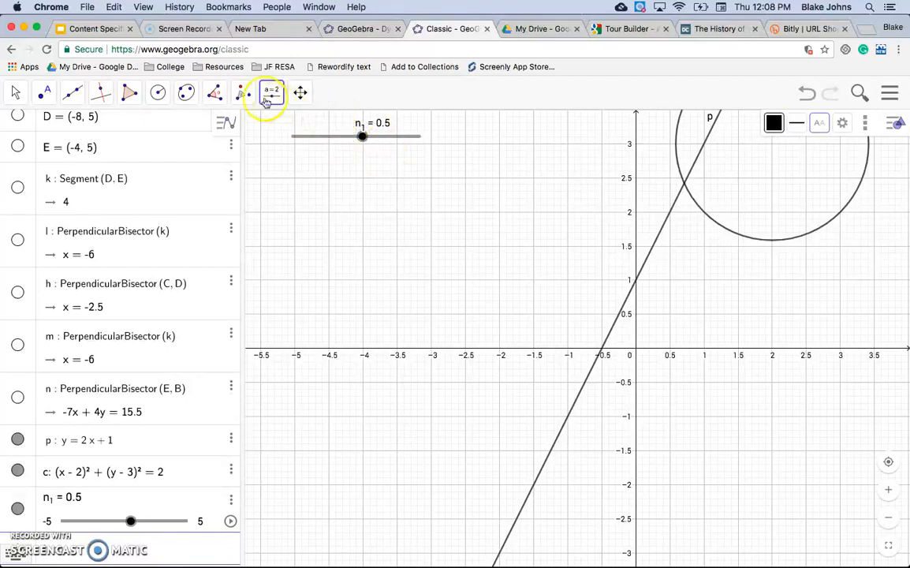
left_click(339, 138)
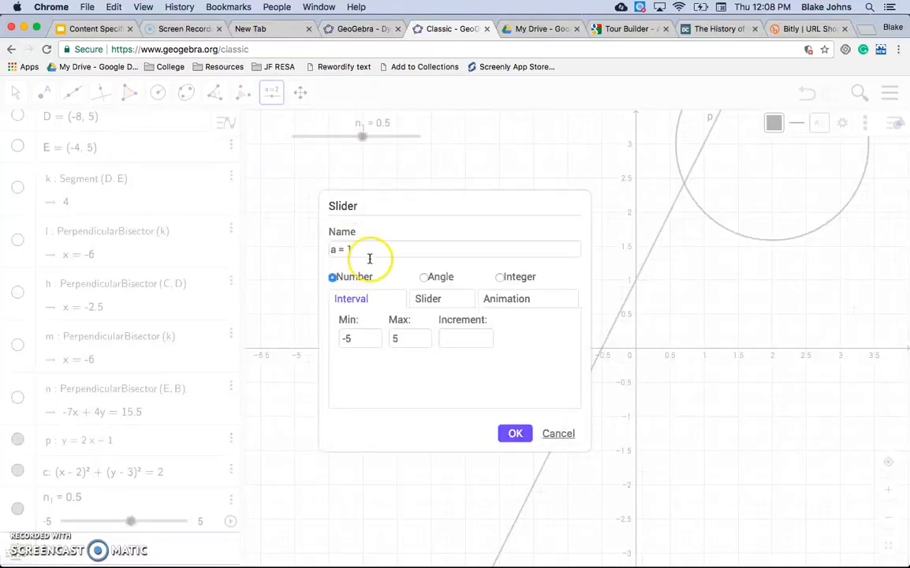
left_click(517, 434)
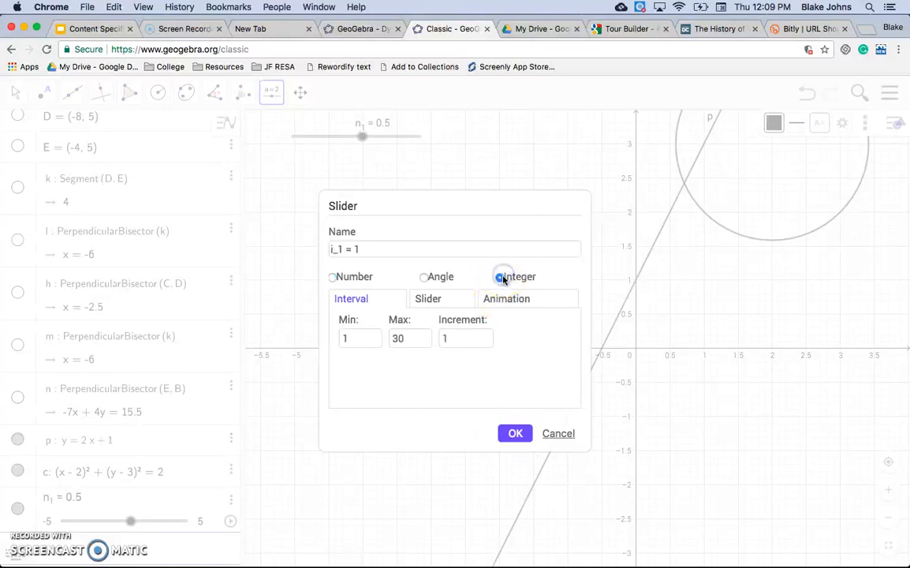
left_click(335, 246)
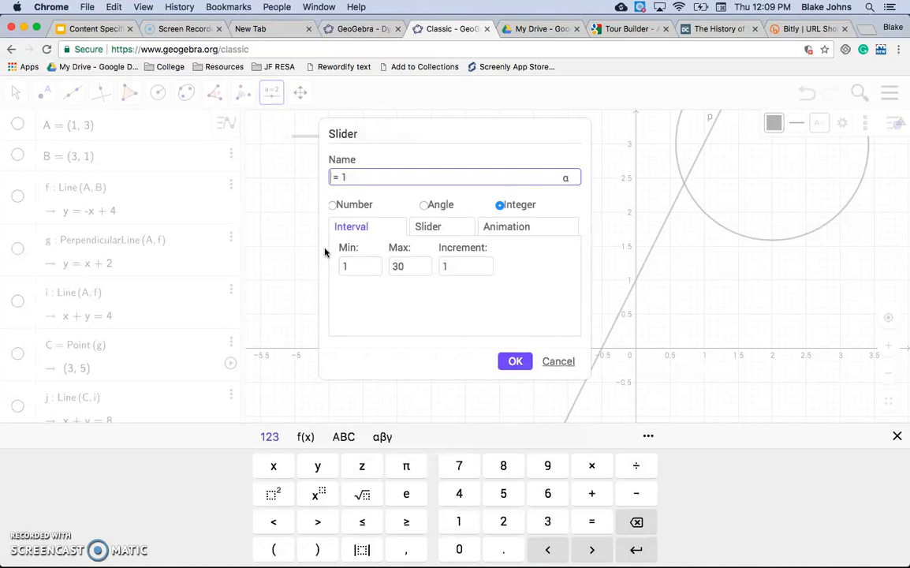
left_click(397, 266)
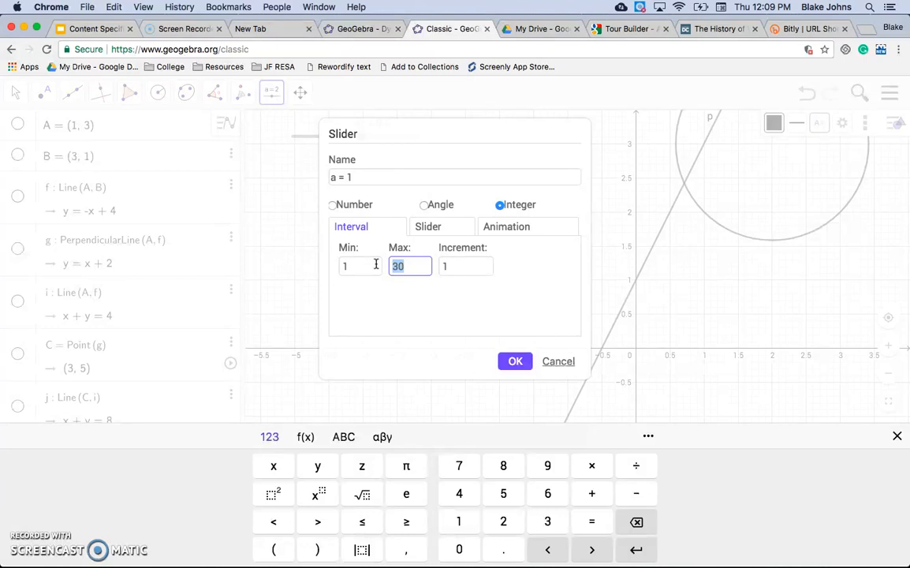
type("5")
left_click(353, 267)
left_click(306, 266)
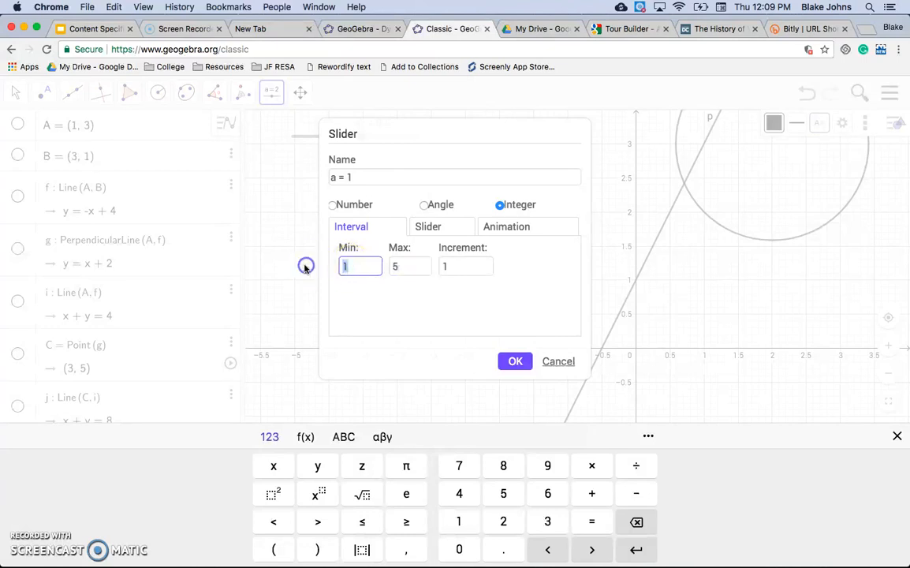
left_click(438, 266)
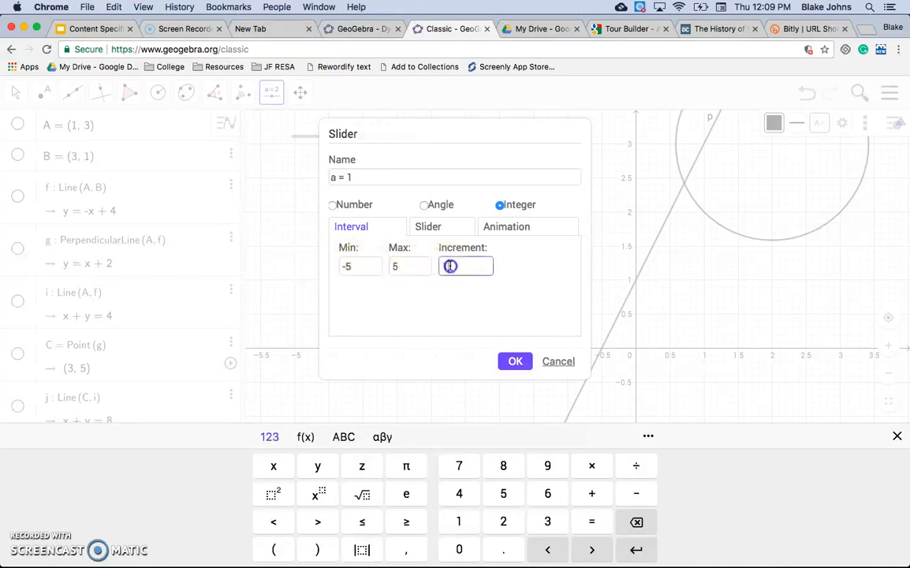
left_click(517, 361)
Delete the slider n1.
left_click_drag(336, 149, 314, 202)
right_click(313, 202)
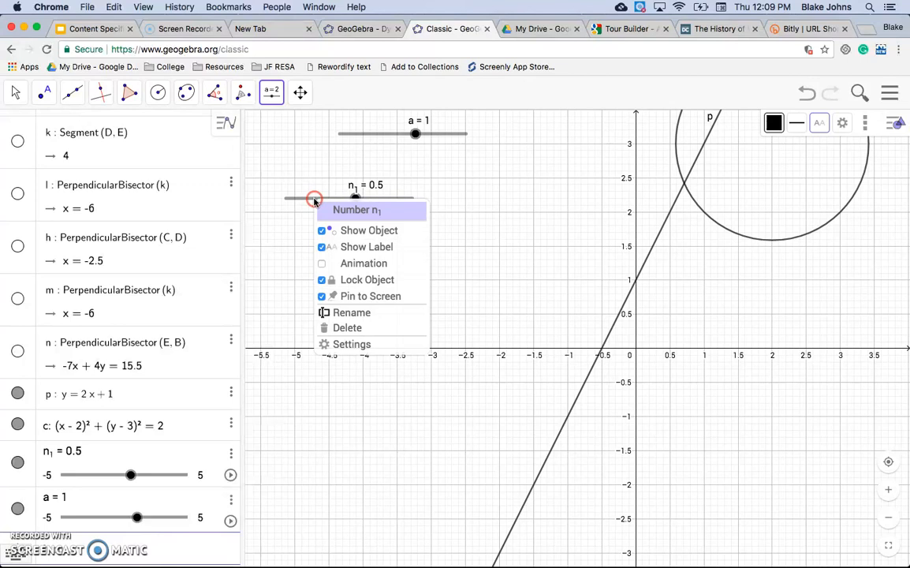
left_click(352, 328)
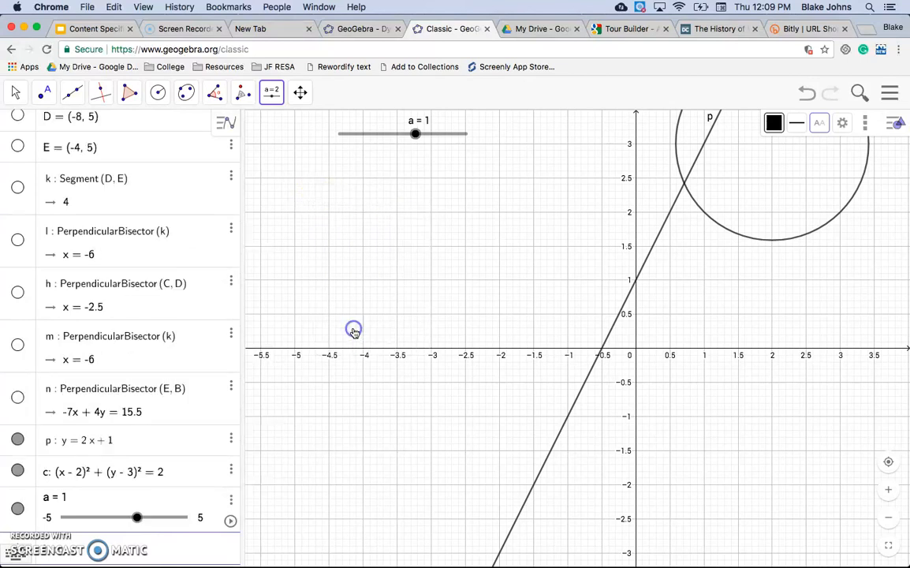
Create an Integer slider named b with minimum -5 and maximum 5.
left_click(273, 94)
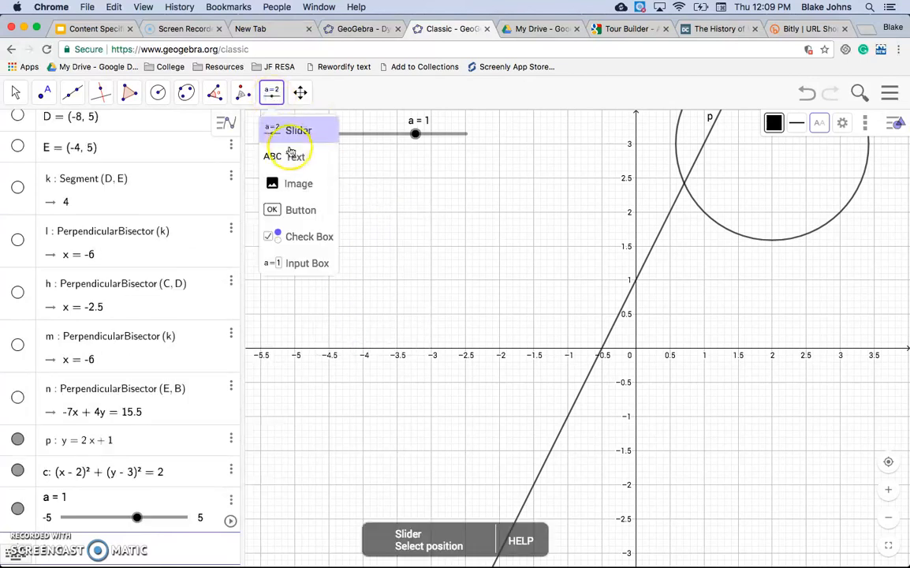
left_click(293, 129)
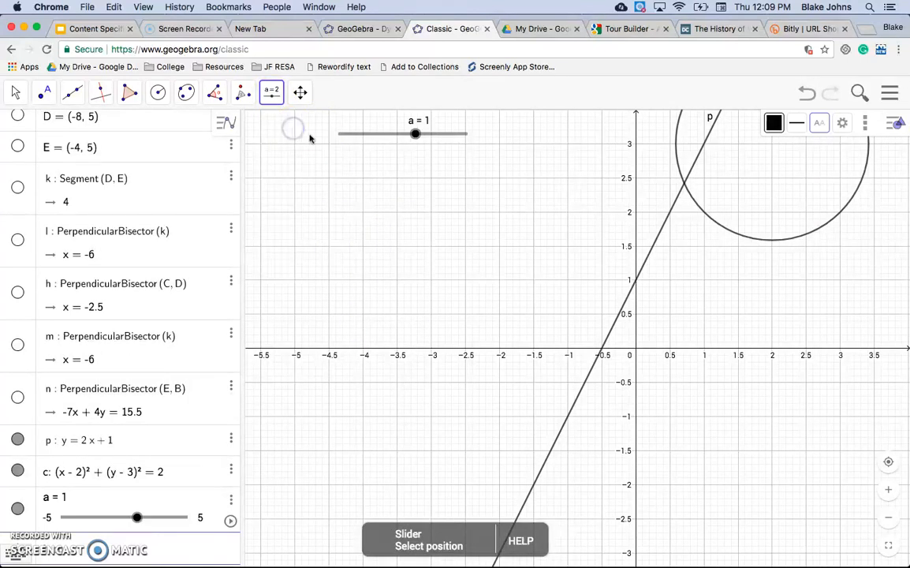
left_click(372, 159)
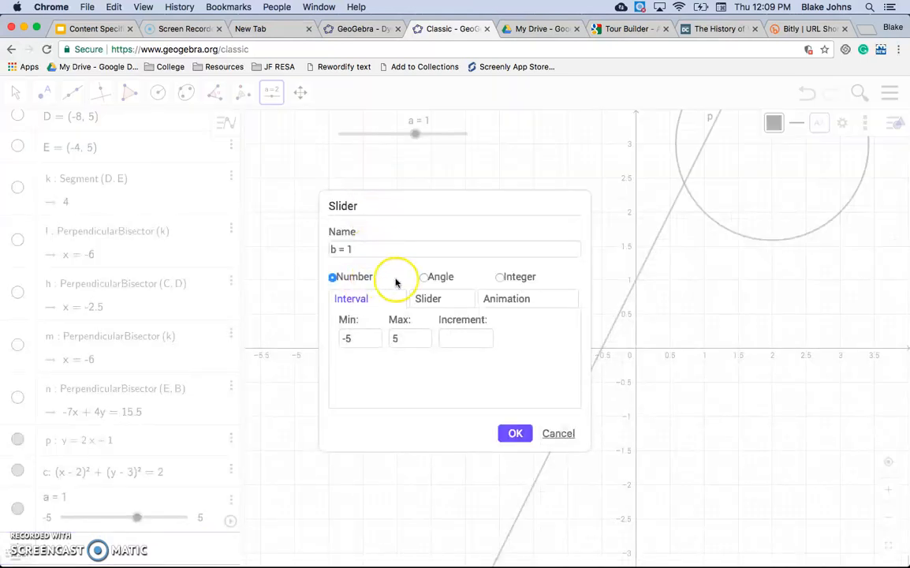
left_click(501, 276)
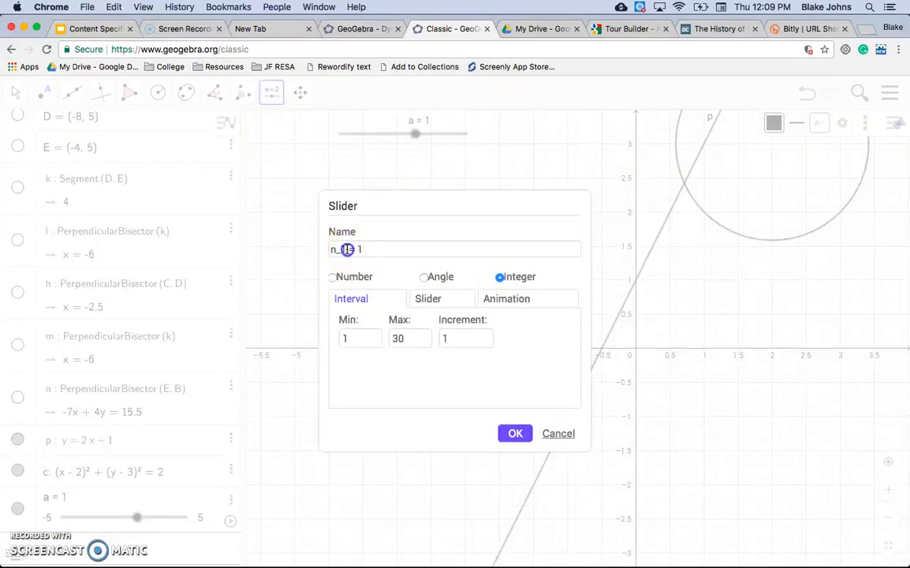
double_click(346, 249)
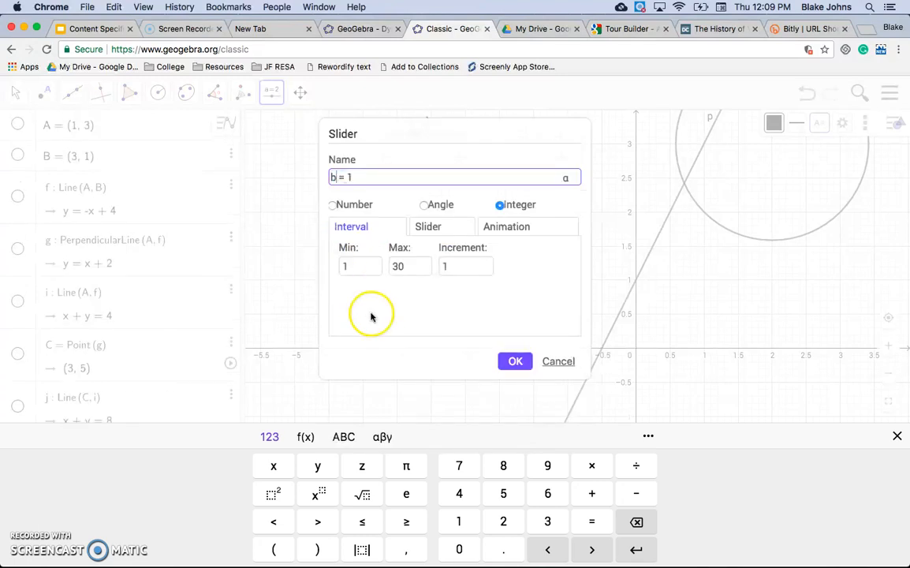
left_click_drag(370, 261, 322, 263)
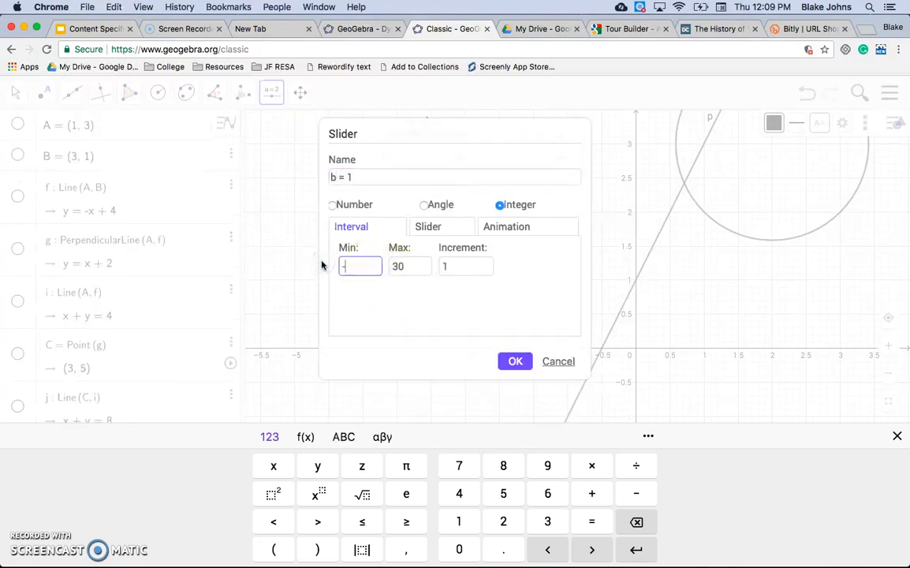
left_click(411, 265)
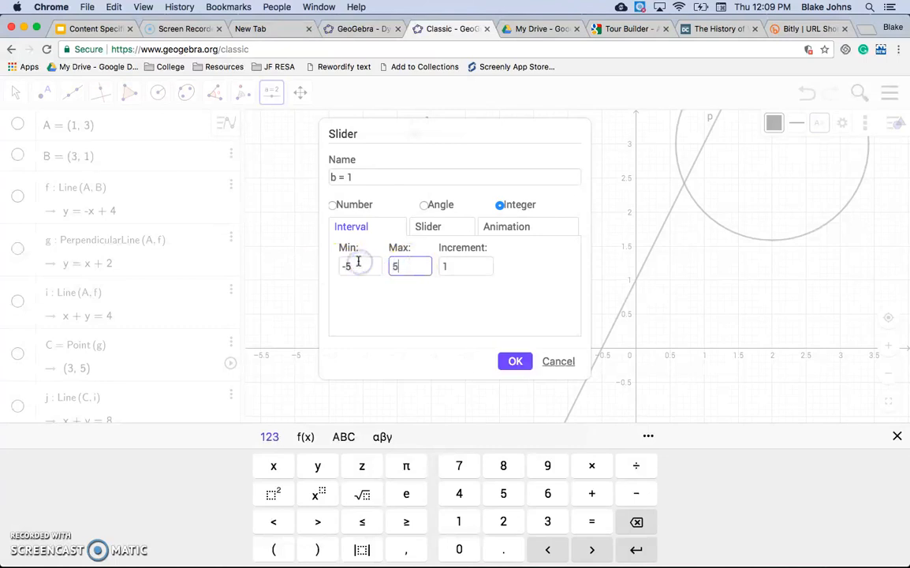
type("5")
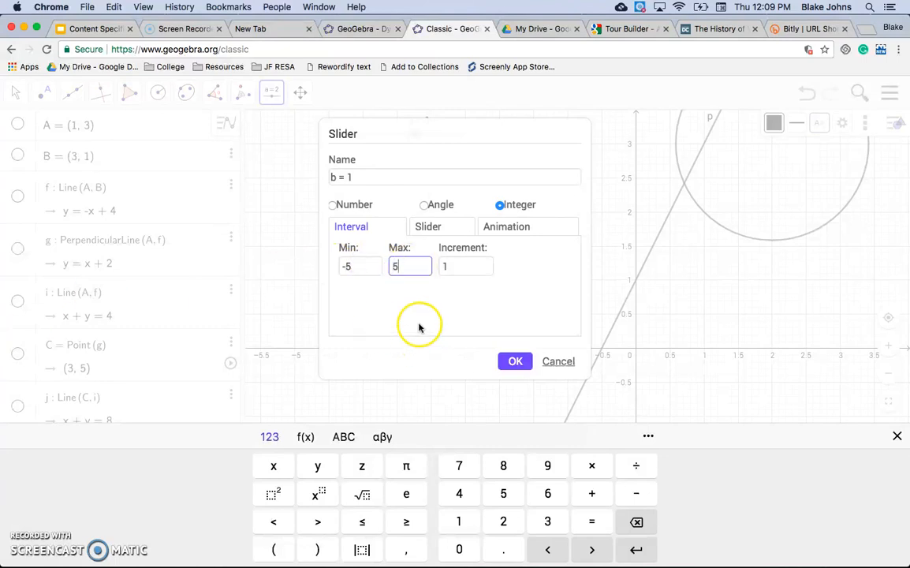
left_click(516, 362)
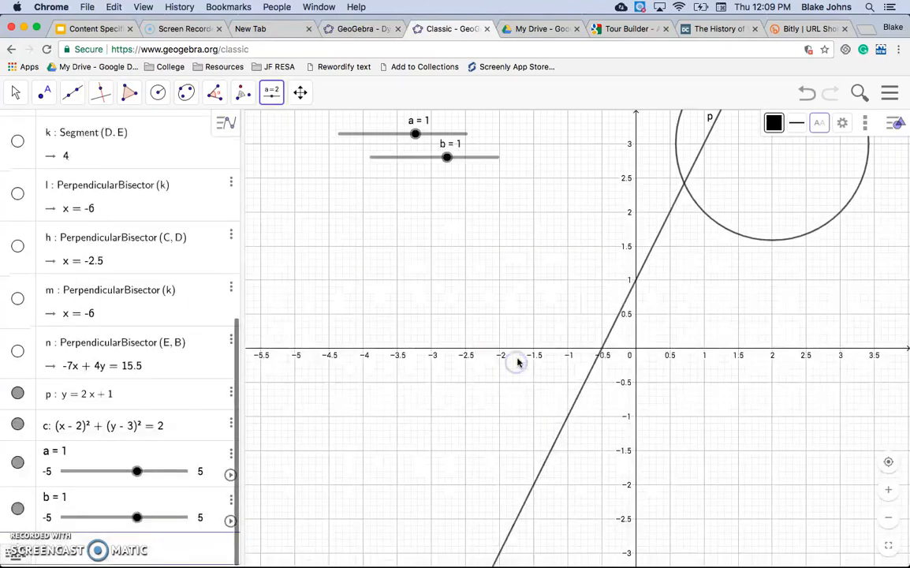
Enter the line y = ax + b in the input bar.
left_click(127, 549)
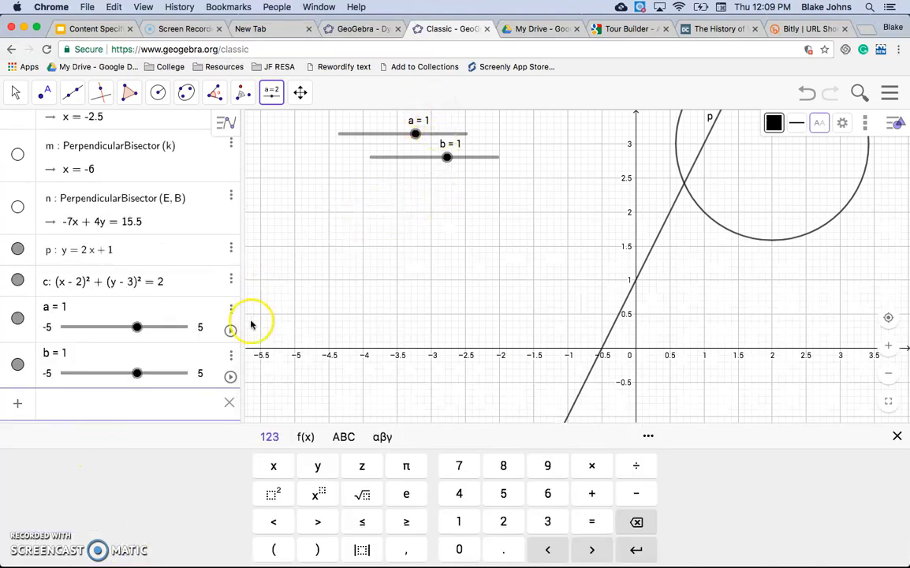
type("y = ax + b")
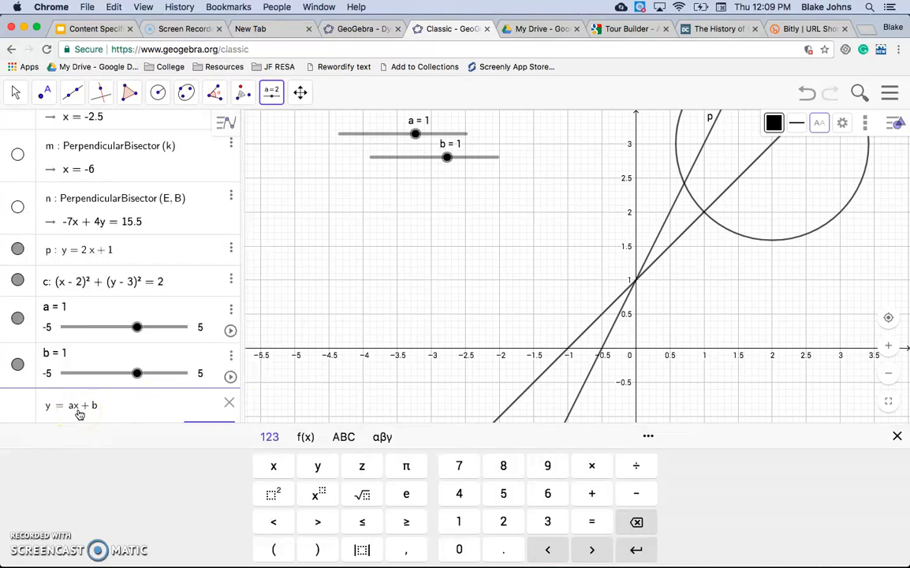
key("Return")
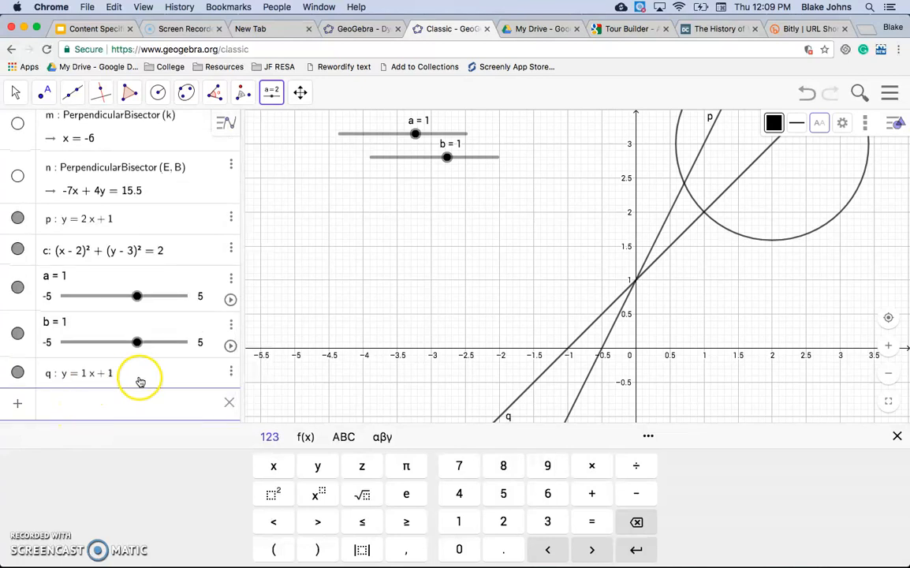
Drag the sliders to set a to 1 and b to 0, varying the line q.
left_click_drag(416, 134, 390, 138)
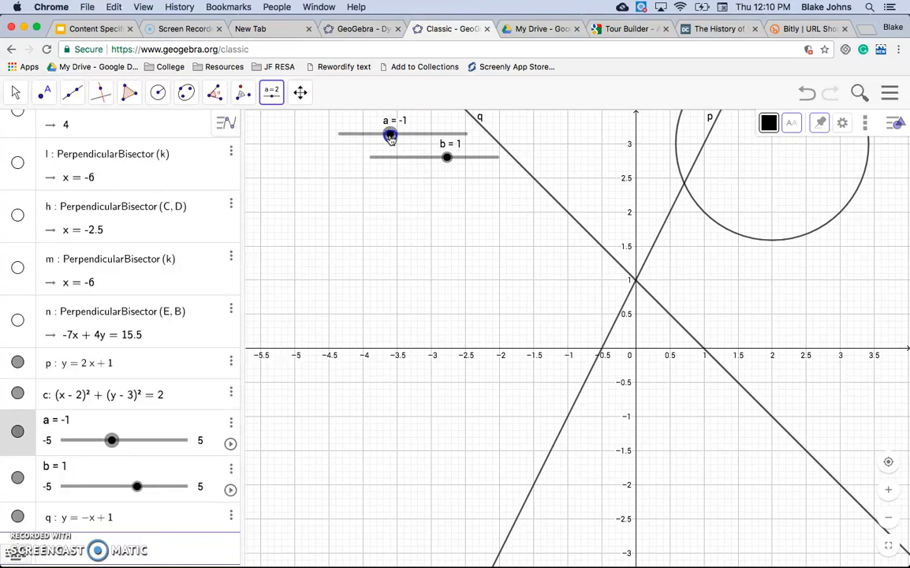
left_click_drag(390, 136, 432, 165)
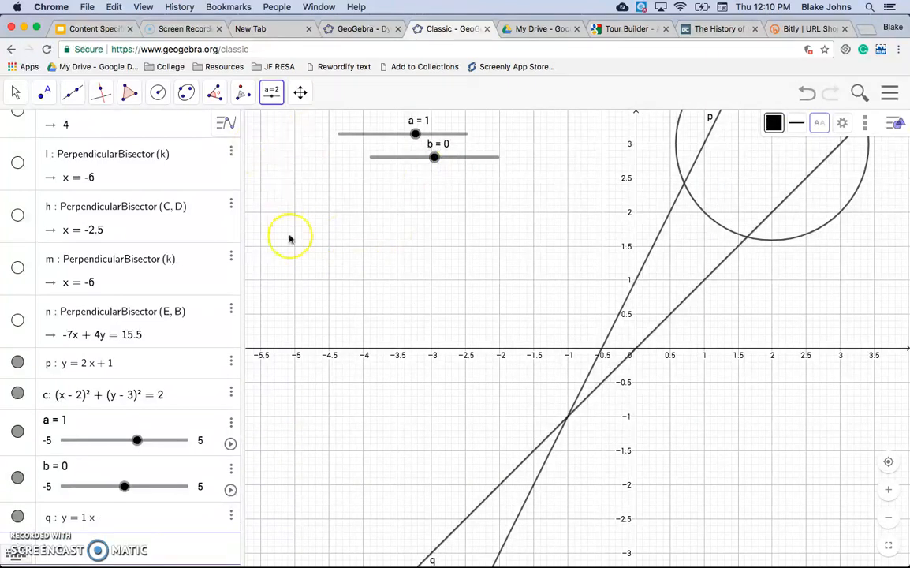
Edit the circle's equation to (x − a)^2 + (y − b)^2 = 2.
left_click(120, 393)
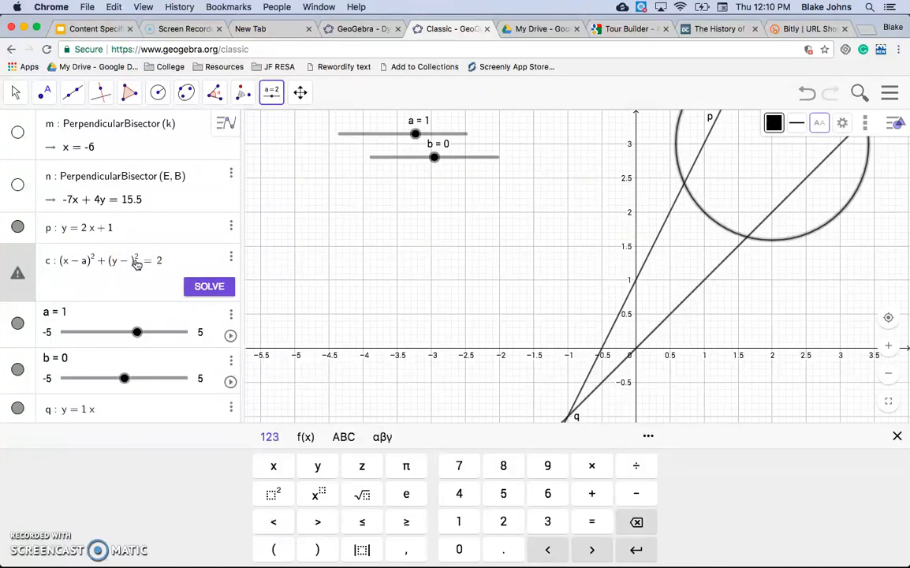
key("Return")
left_click(418, 230)
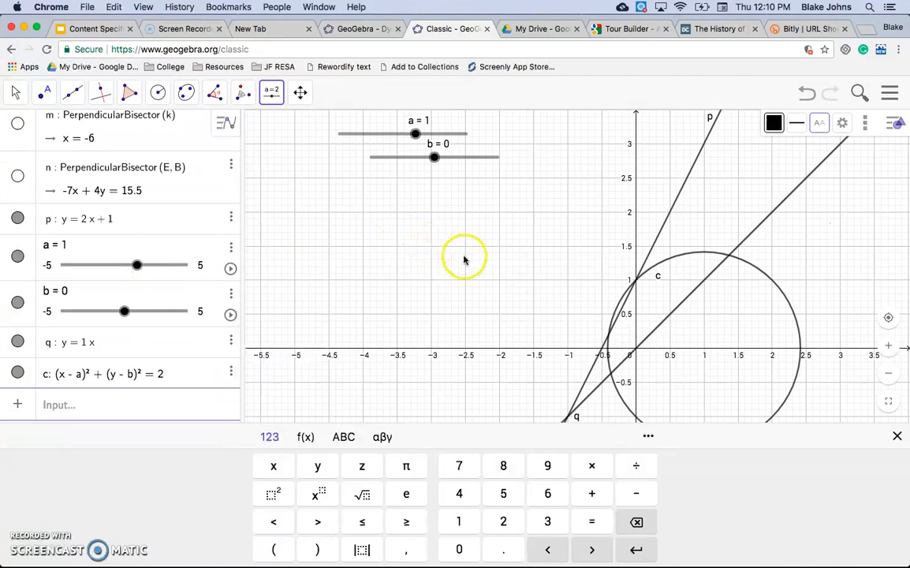
Move slider a to -2 and hide the line q.
left_click_drag(415, 134, 378, 135)
left_click(160, 392)
left_click(18, 486)
left_click(408, 134)
mouse_move(438, 158)
left_mouse_down()
mouse_move(459, 156)
mouse_move(434, 156)
left_mouse_up()
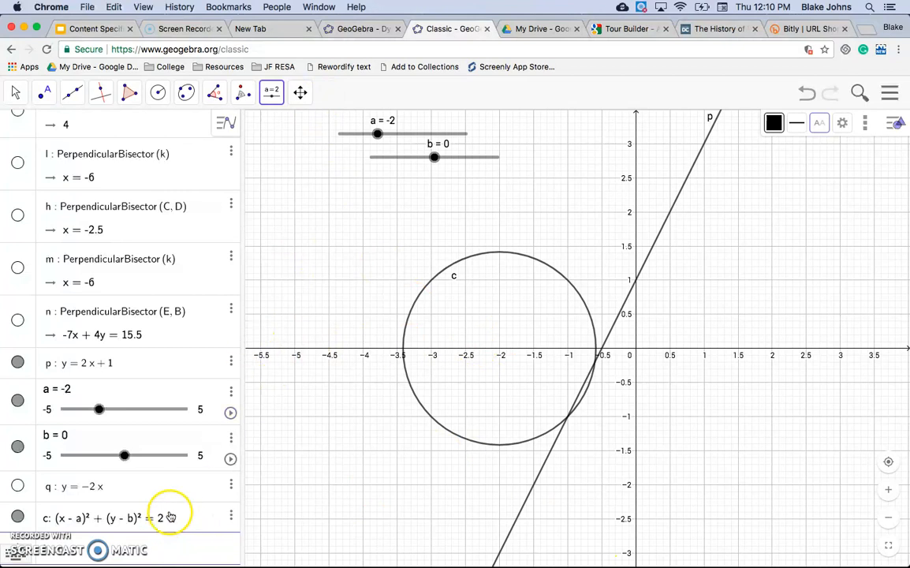
Create a Number slider named r ranging from -5 to 5.
left_click(272, 91)
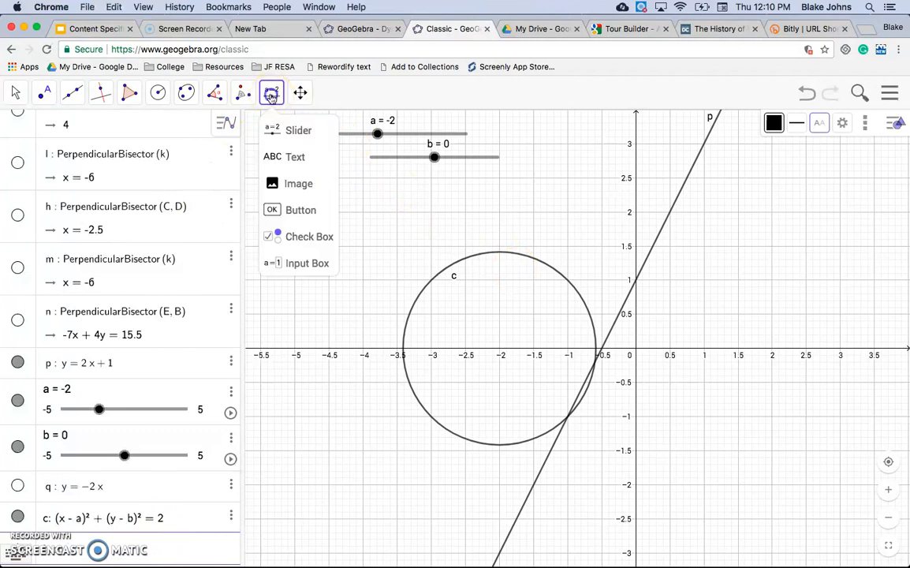
left_click(299, 130)
left_click(306, 162)
left_click(337, 246)
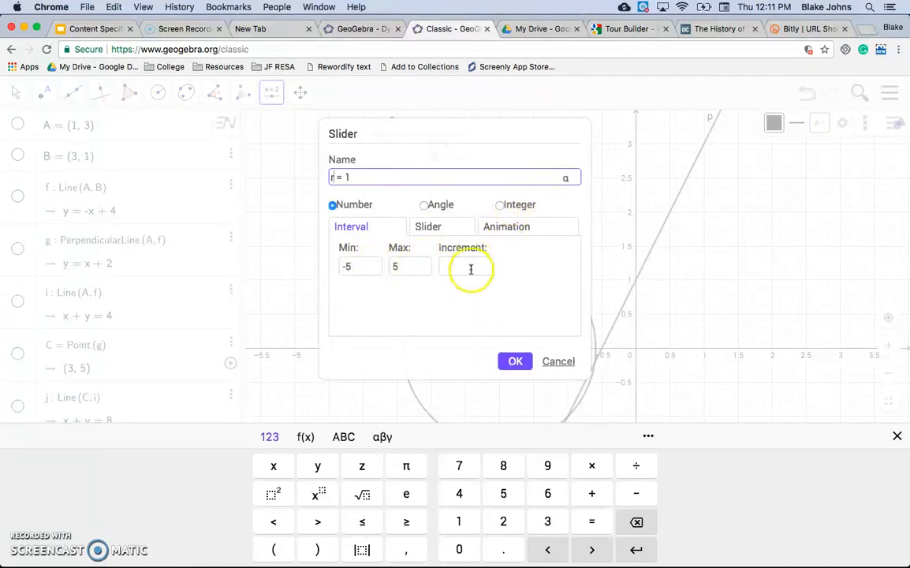
left_click(516, 361)
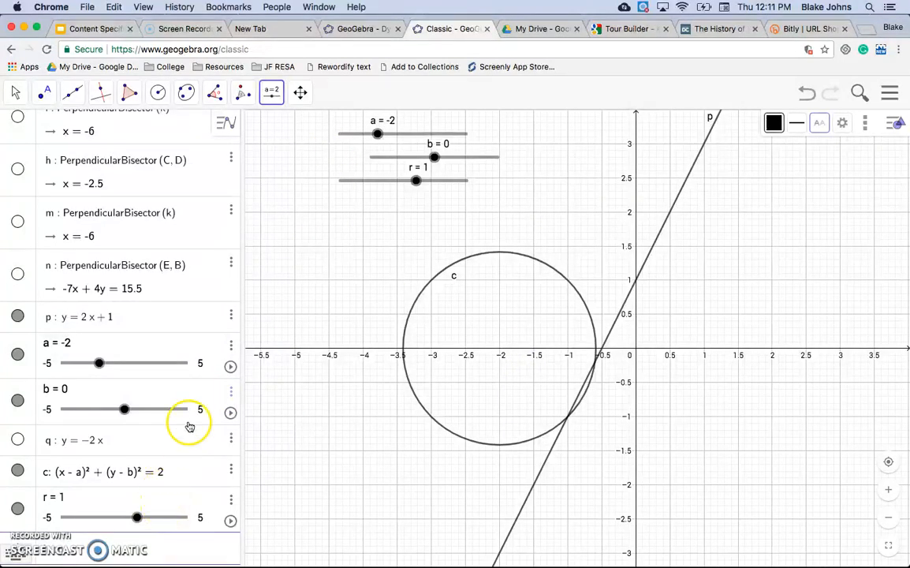
Set r to 1.1 and change the circle's equation to (x − a)^2 + (y − b)^2 = r^2.
left_click_drag(416, 180, 418, 181)
left_click(162, 471)
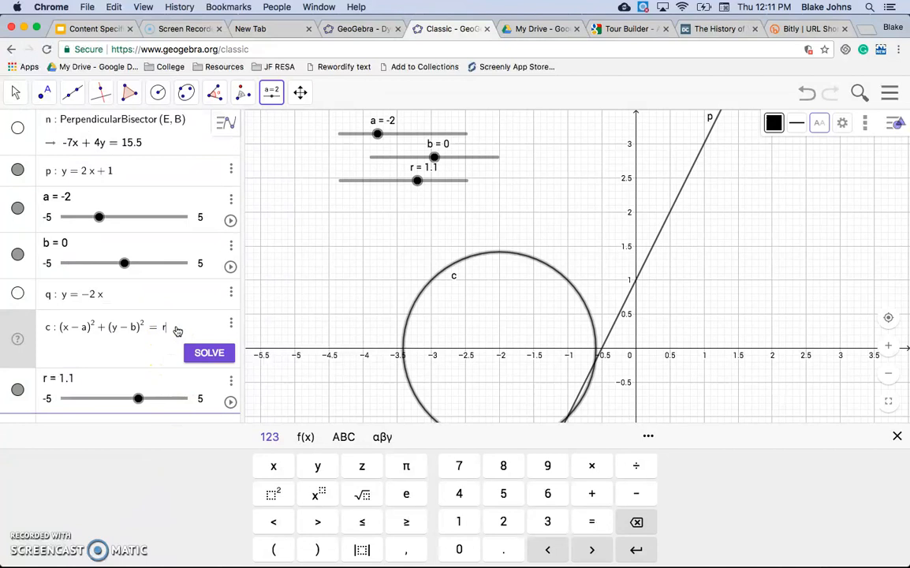
key("Return")
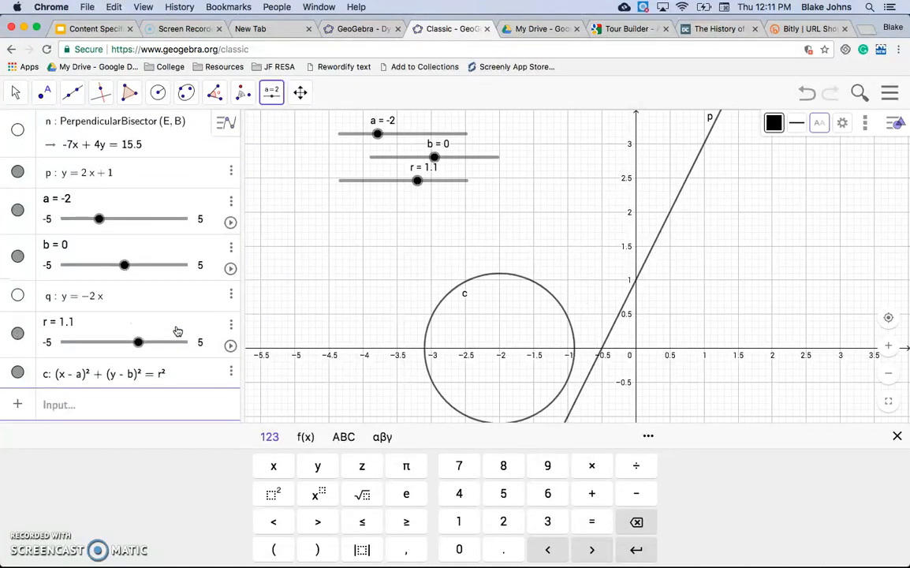
Drag slider r to 1.95 and slider a to -0.5.
left_click_drag(417, 181, 434, 155)
left_click_drag(377, 133, 395, 133)
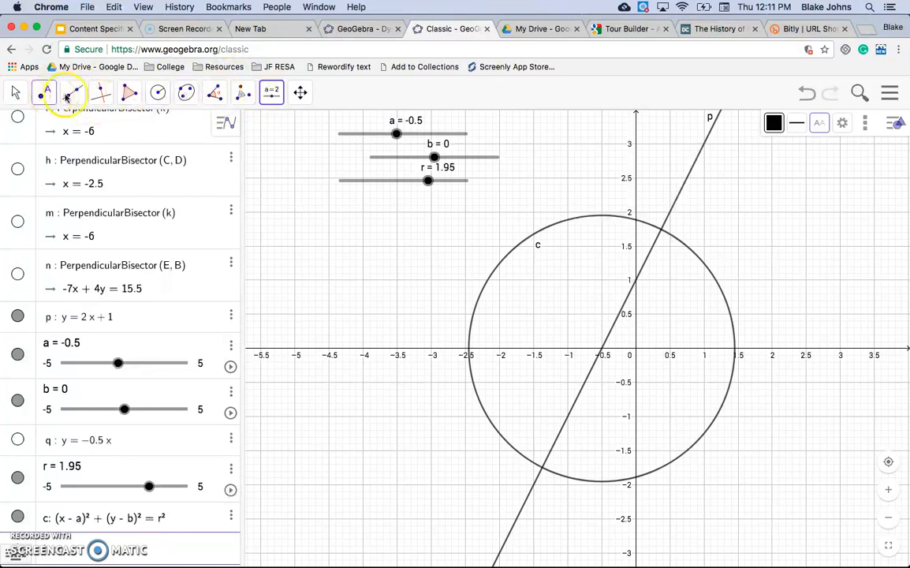
Draw a triangle with the Polygon tool with vertices near (-4.18, 1.82), (-4.87, 0.77) and (-3.12, 0.49).
left_click(130, 93)
left_click(172, 133)
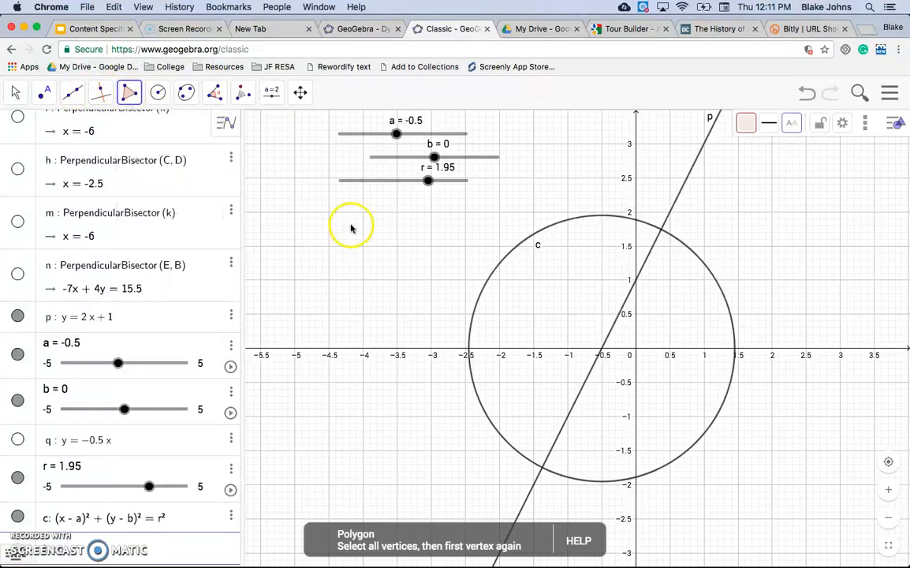
left_click(351, 225)
left_click(304, 295)
left_click(424, 314)
left_click(353, 227)
Measure the triangle's angle at vertex G with the Angle tool, picking points H, G and F.
left_click(216, 93)
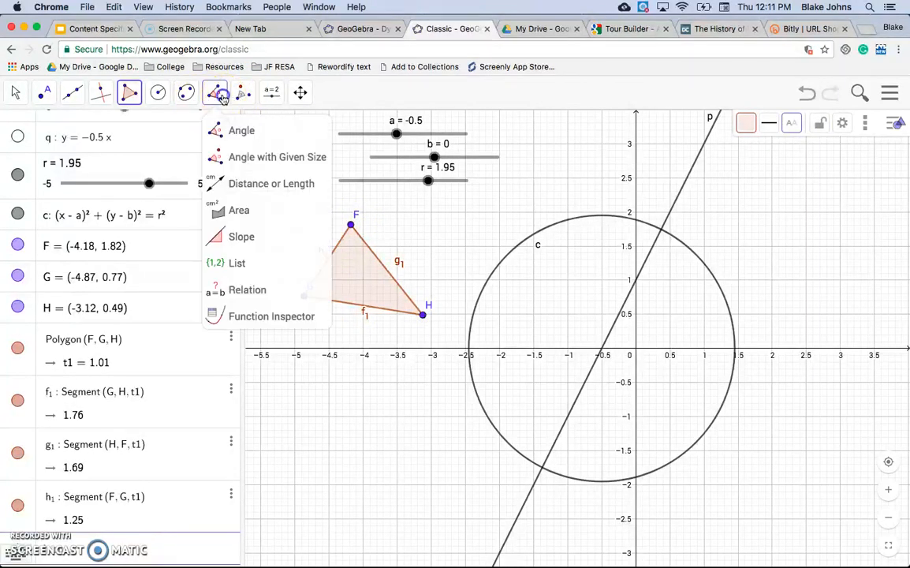
left_click(238, 130)
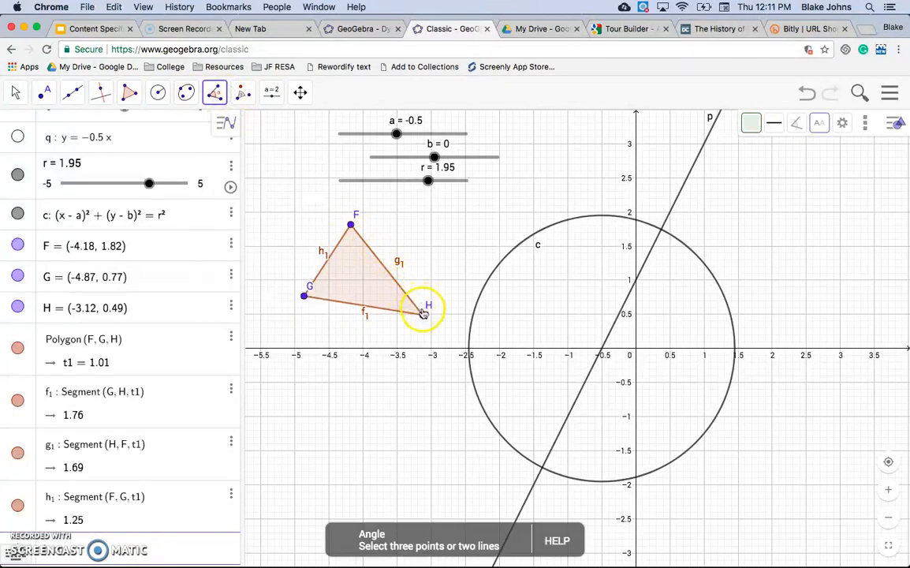
left_click(423, 313)
left_click(306, 299)
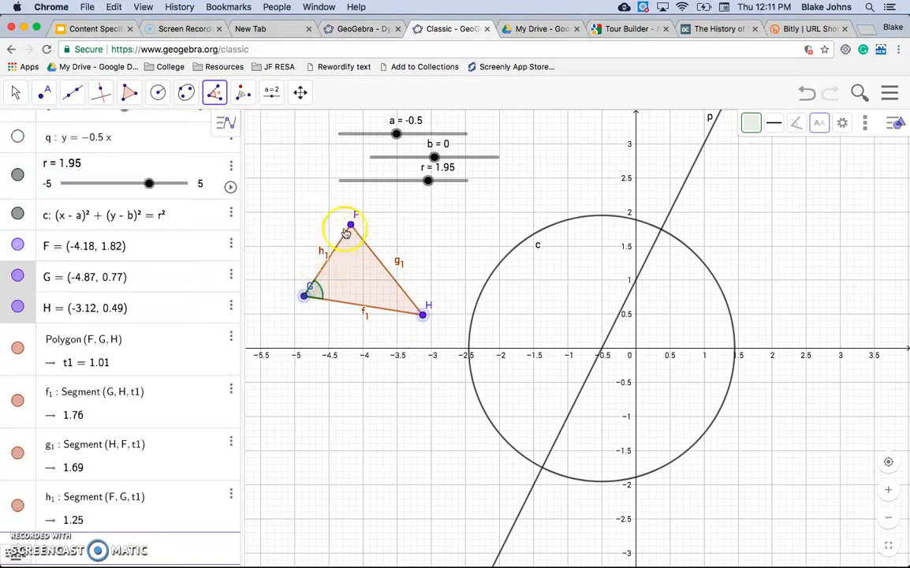
left_click(351, 227)
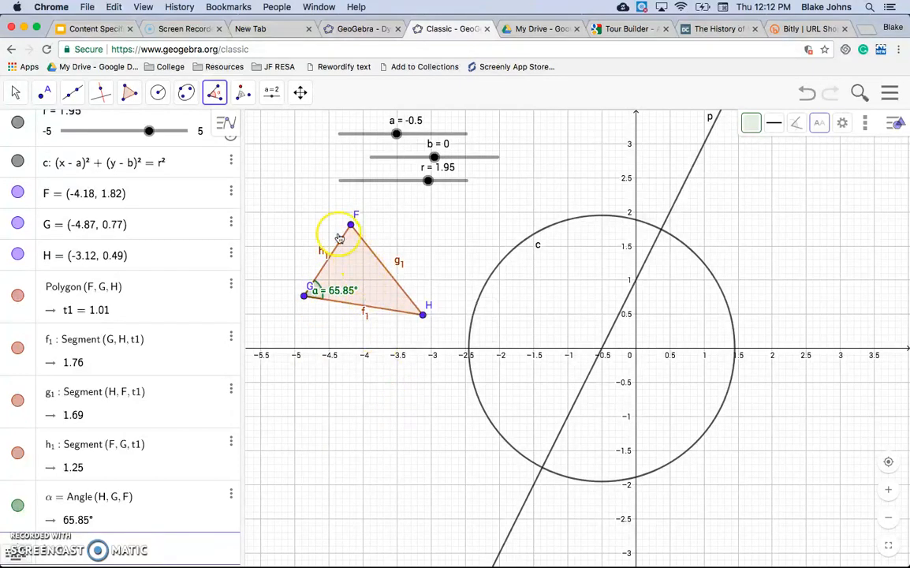
Select the triangle's side g1 between H and F and set its label to show its value.
left_click(820, 122)
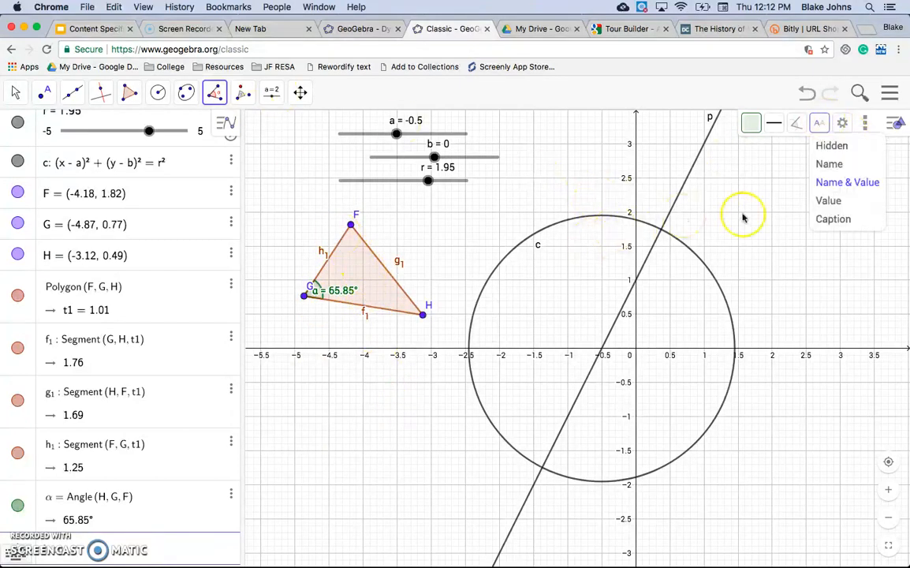
left_click(15, 92)
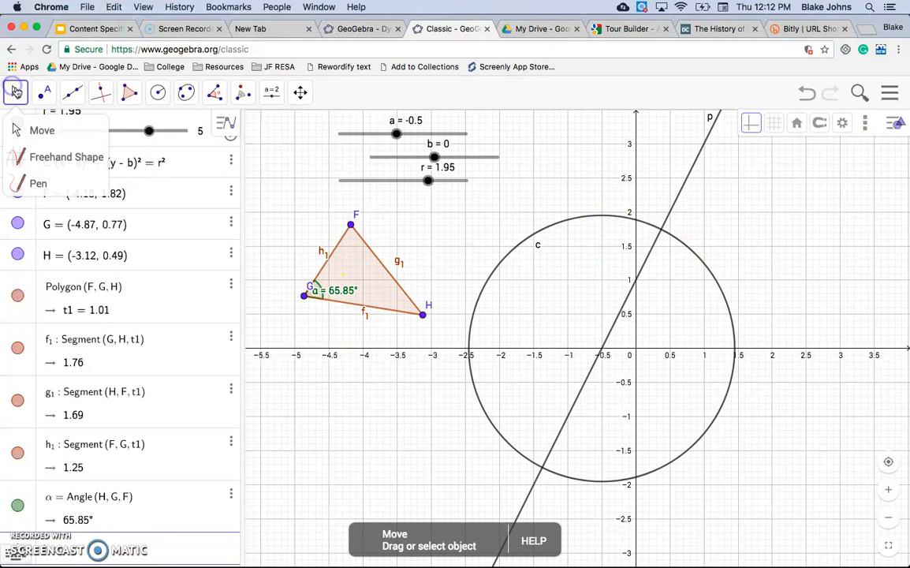
left_click(382, 268)
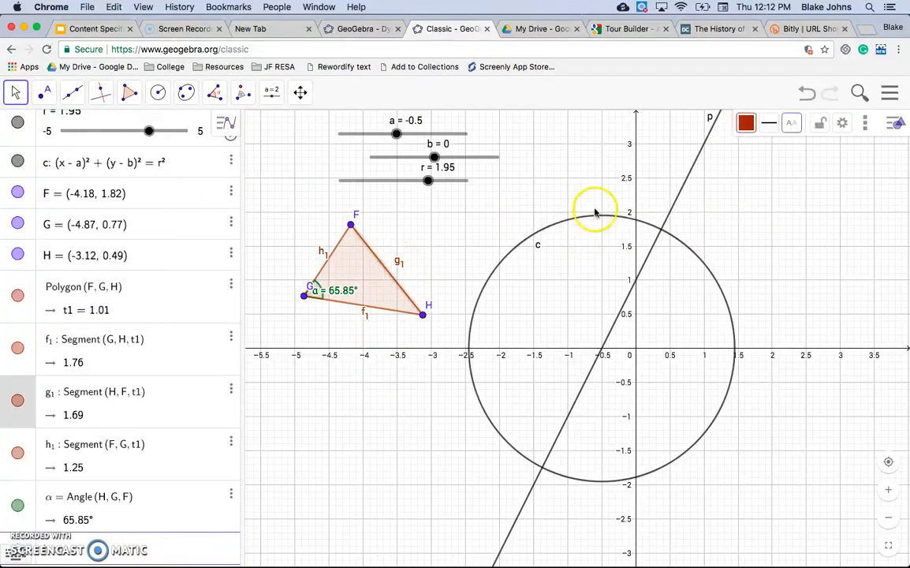
left_click(791, 123)
left_click(802, 204)
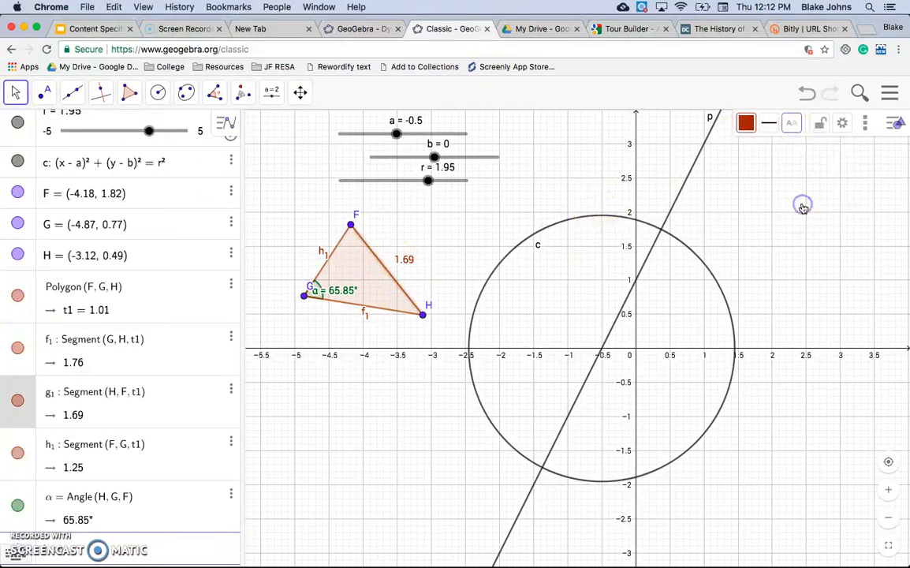